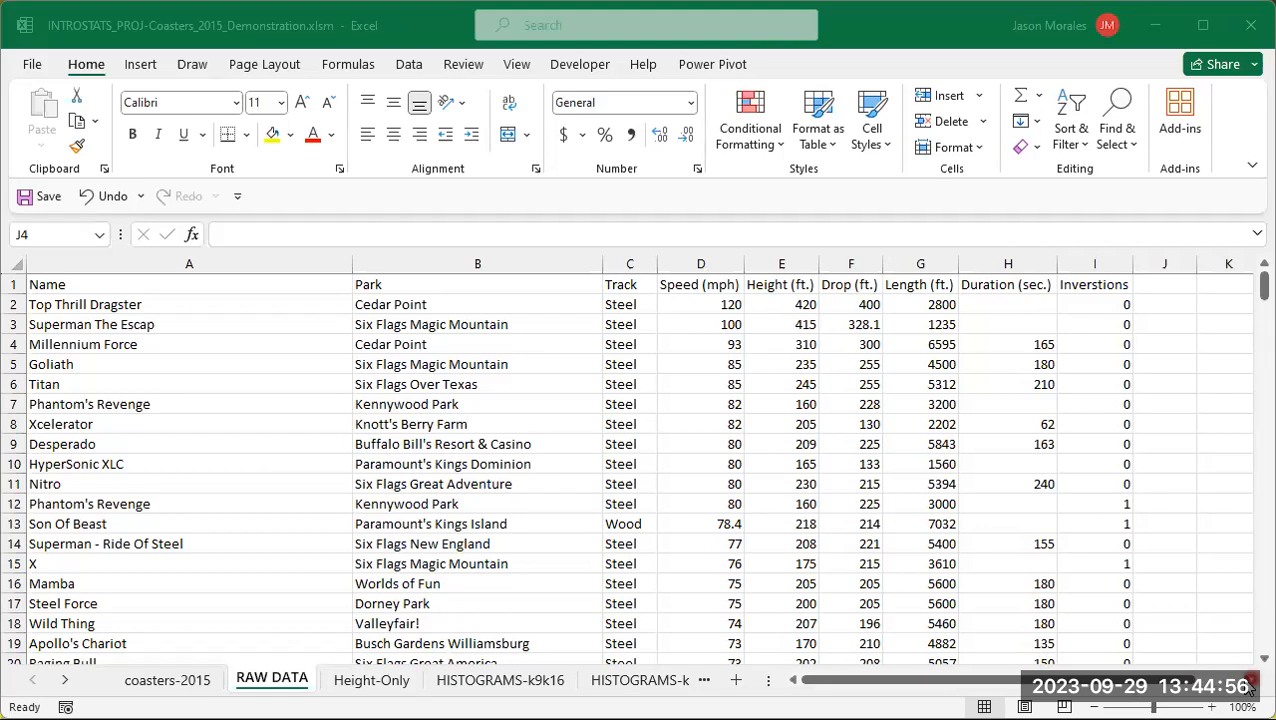
Step: Review the quantitative column headers from Speed (mph) to Duration (sec.) on the RAW DATA sheet
{"action": "left_click", "coordinate": [1246, 684]}
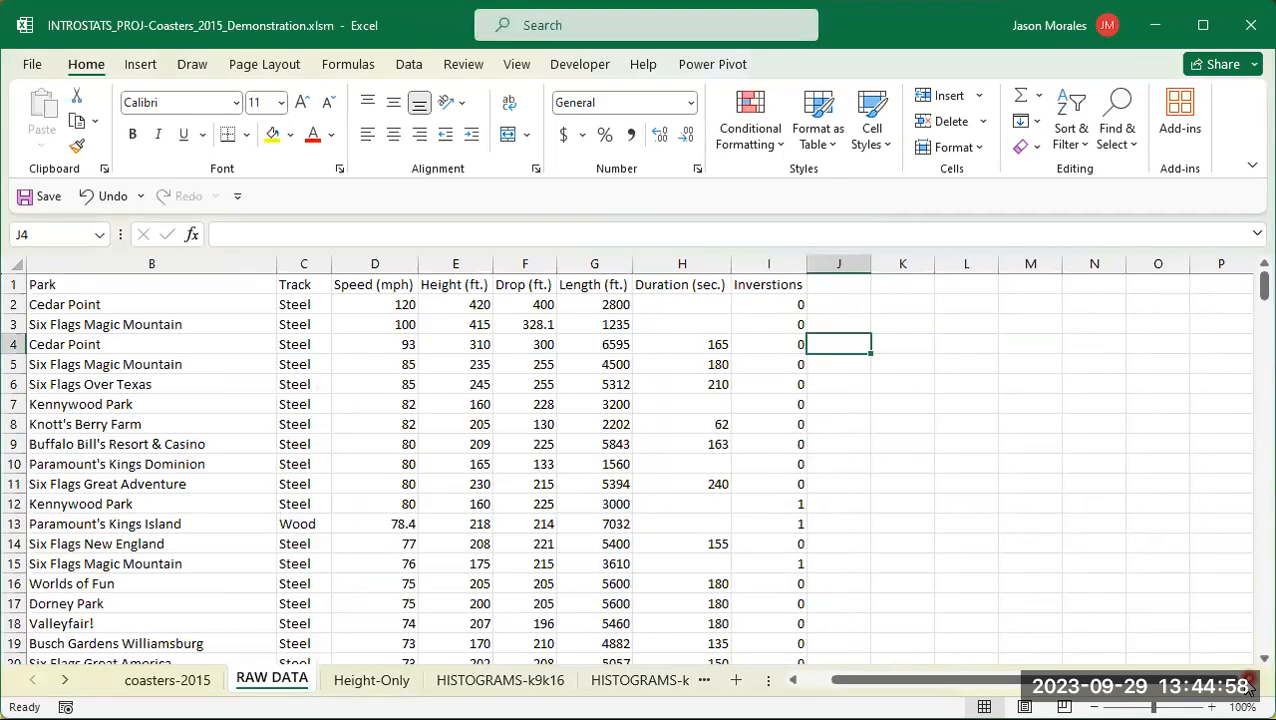
{"action": "left_click", "coordinate": [1246, 684]}
{"action": "left_click", "coordinate": [1246, 684]}
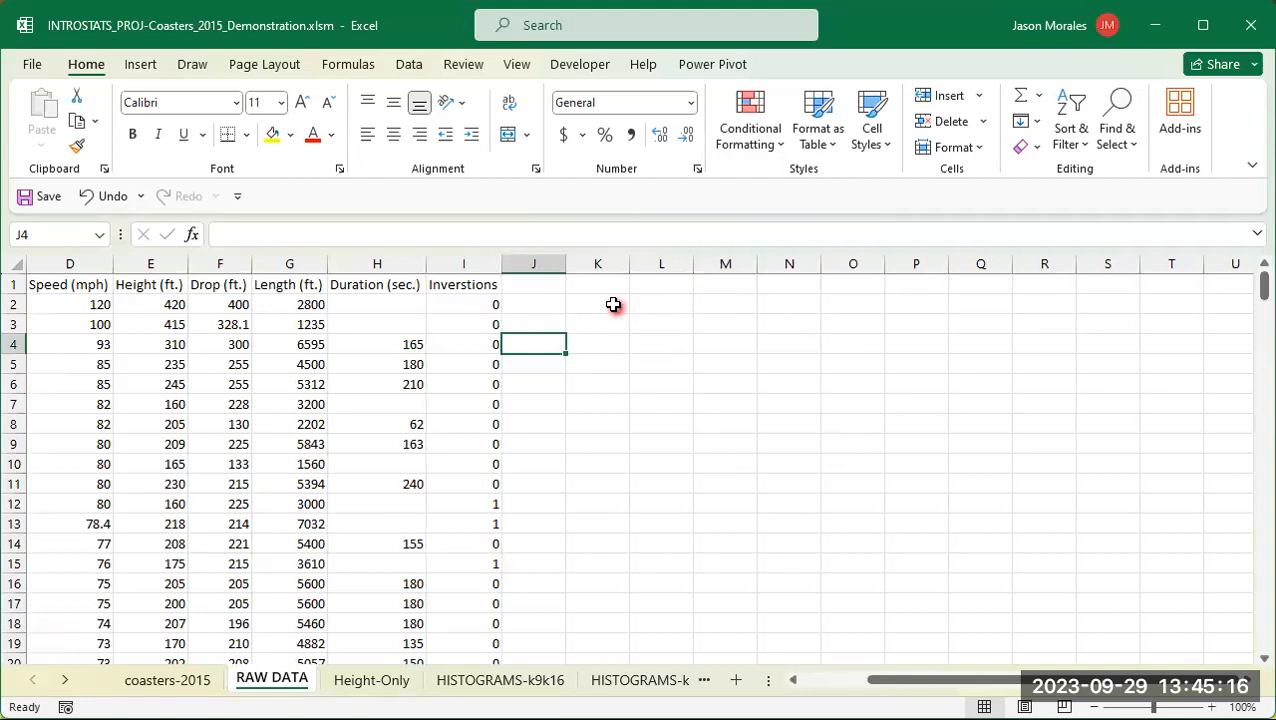
{"action": "left_click", "coordinate": [48, 285]}
{"action": "left_click_drag", "start_coordinate": [48, 285], "coordinate": [392, 284]}
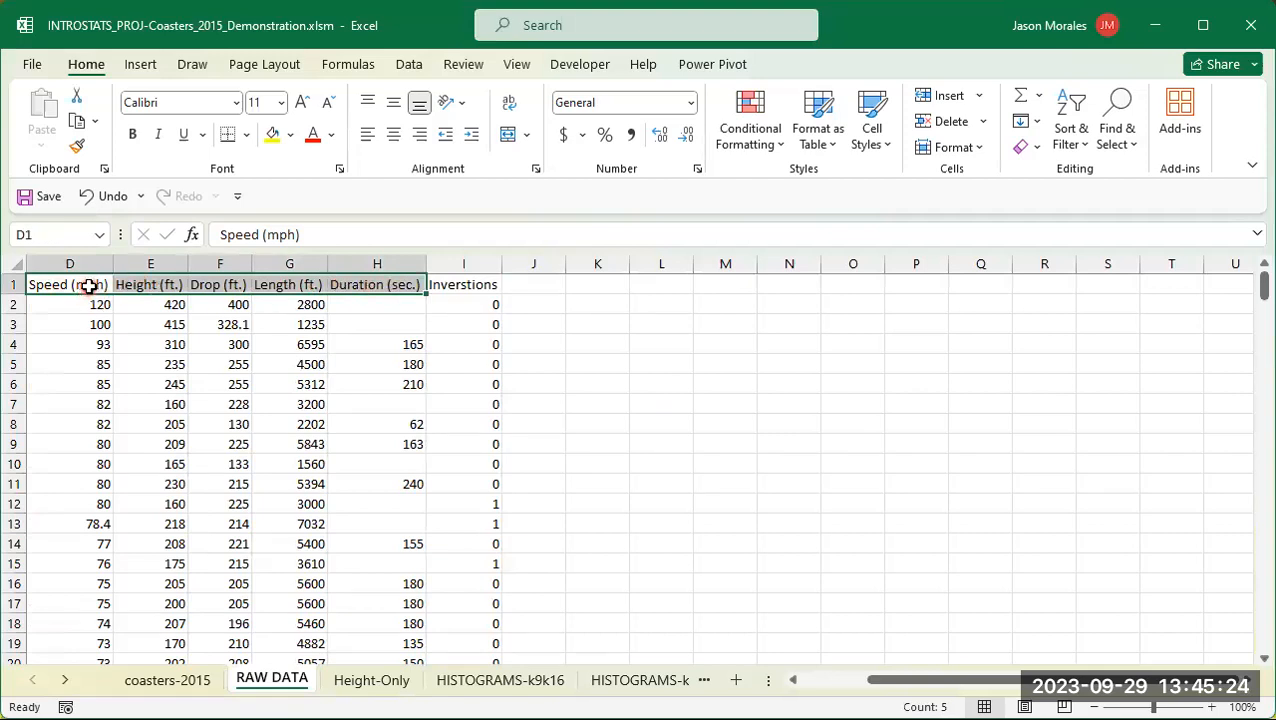
{"action": "left_click", "coordinate": [595, 476]}
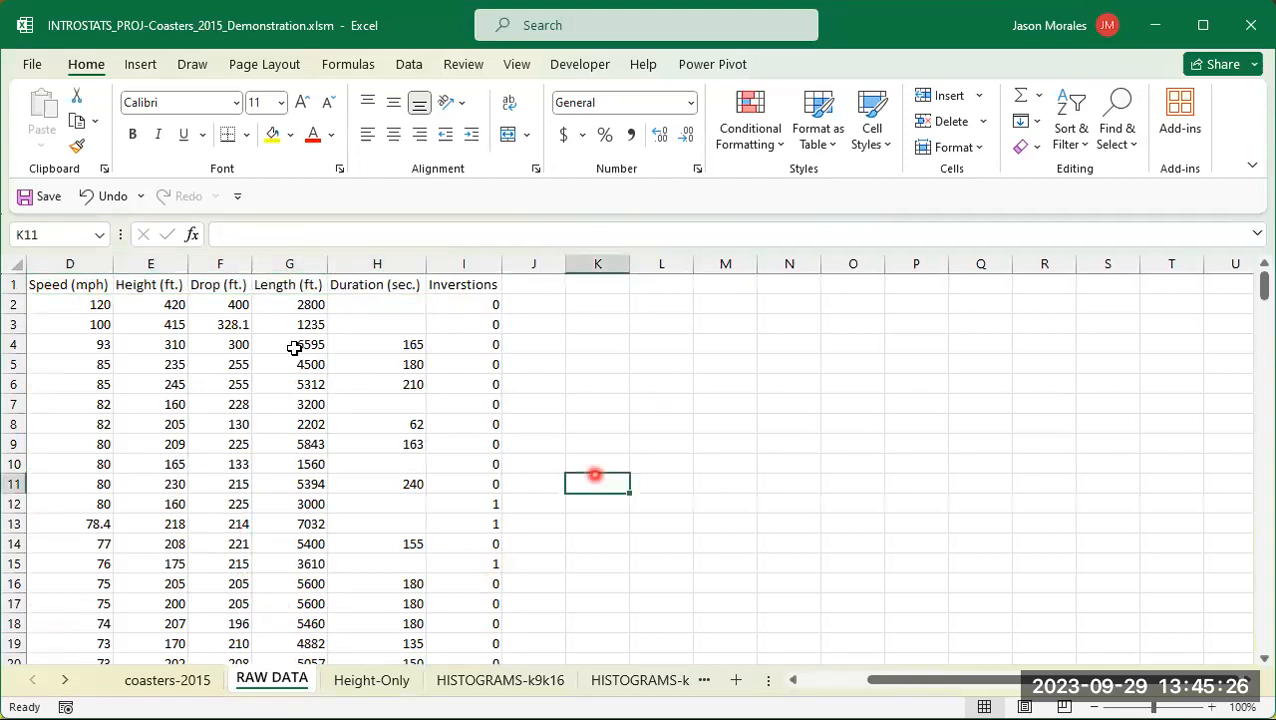
Step: Create a copy of the RAW DATA sheet in this workbook, placed before the Height-Only sheet
{"action": "left_click", "coordinate": [262, 680]}
{"action": "left_click", "coordinate": [295, 667]}
{"action": "left_click", "coordinate": [290, 678]}
{"action": "left_click", "coordinate": [284, 677]}
{"action": "left_click", "coordinate": [276, 671]}
{"action": "left_click", "coordinate": [268, 683]}
{"action": "left_click", "coordinate": [271, 679]}
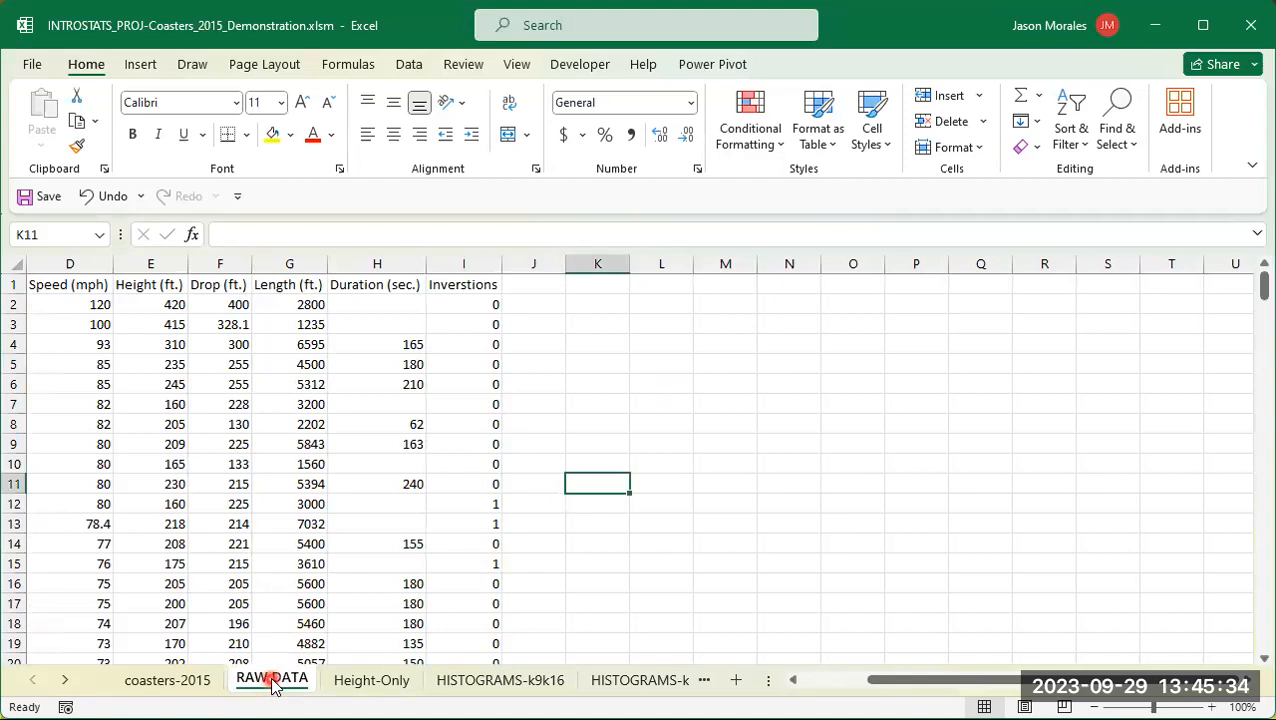
{"action": "right_click", "coordinate": [271, 680]}
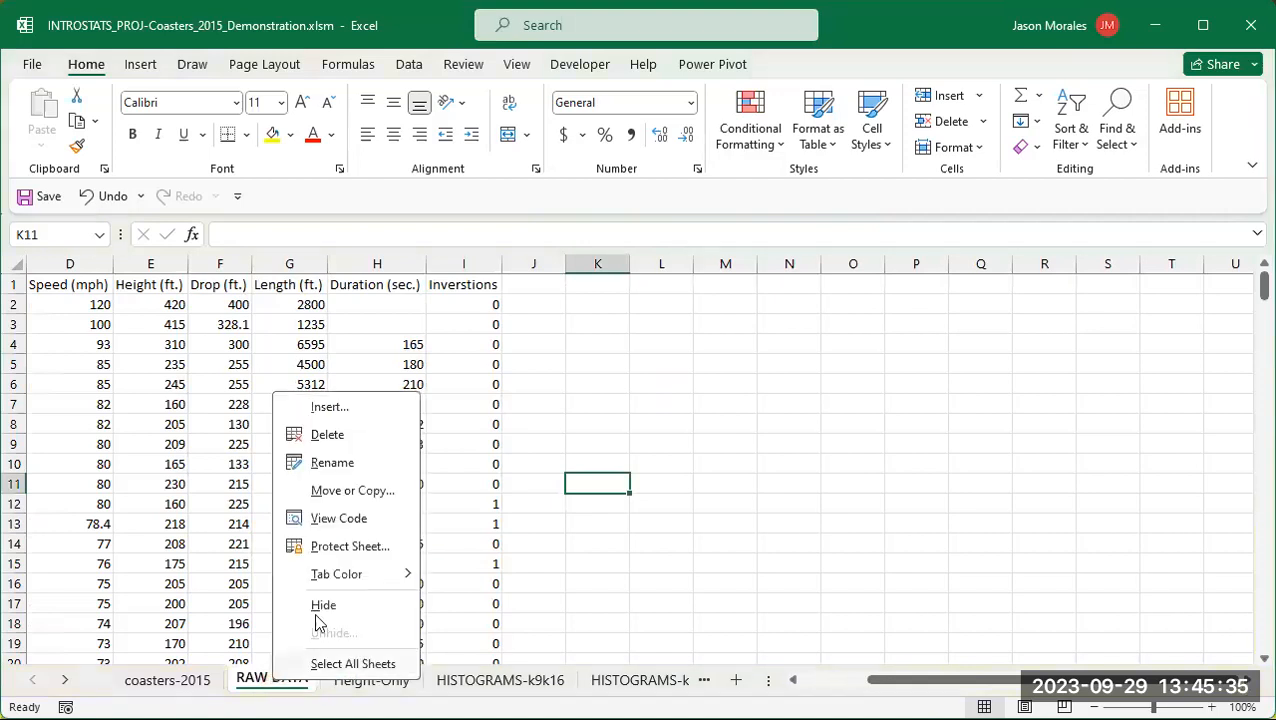
{"action": "left_click", "coordinate": [369, 497]}
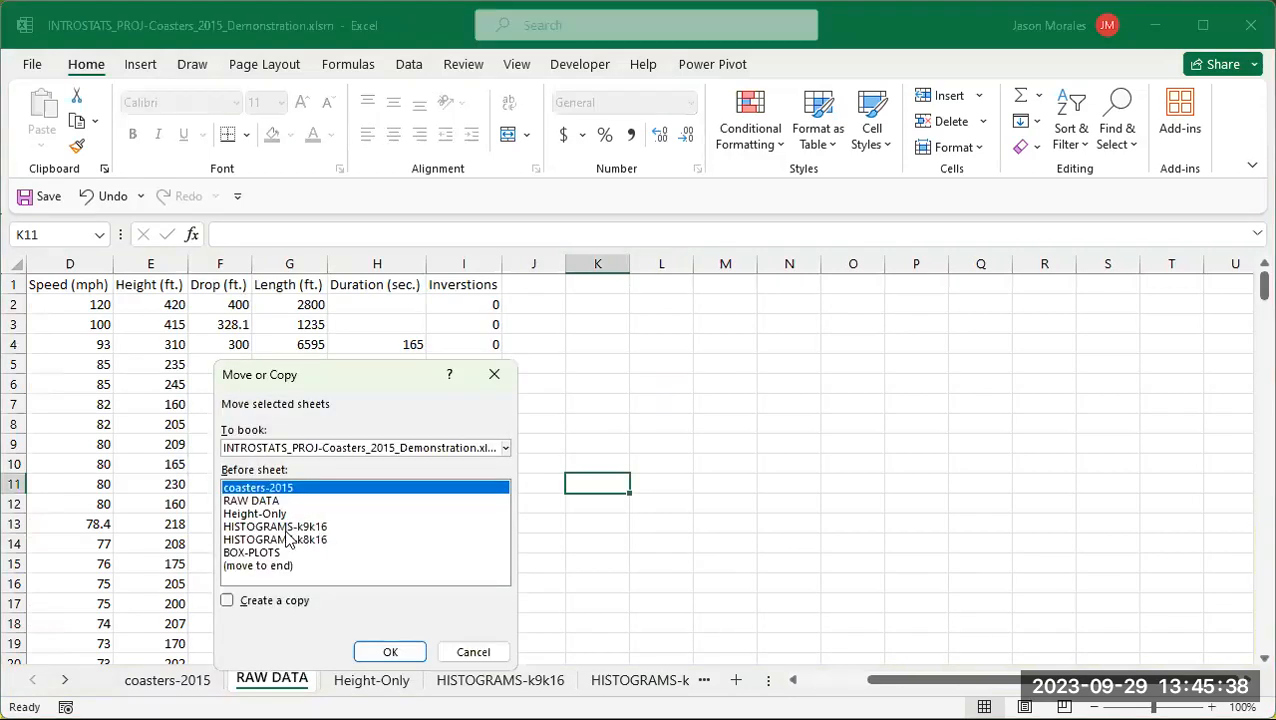
{"action": "left_click", "coordinate": [228, 602]}
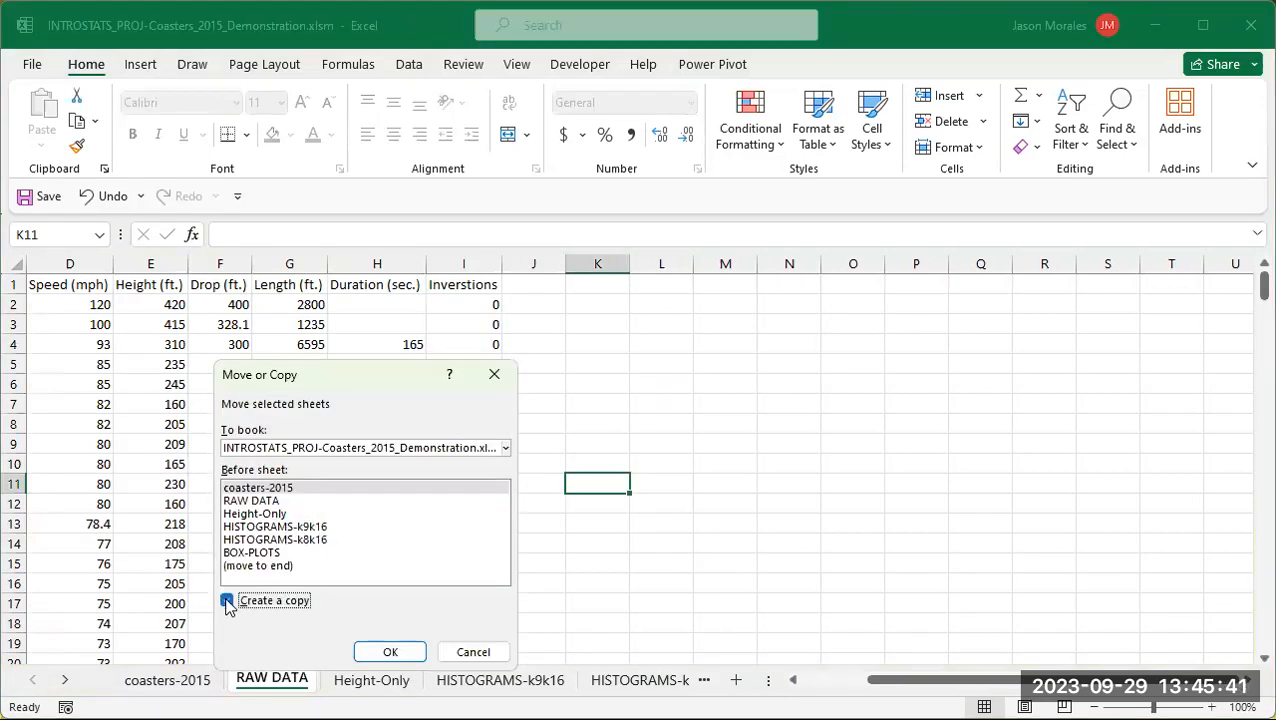
{"action": "left_click", "coordinate": [264, 514]}
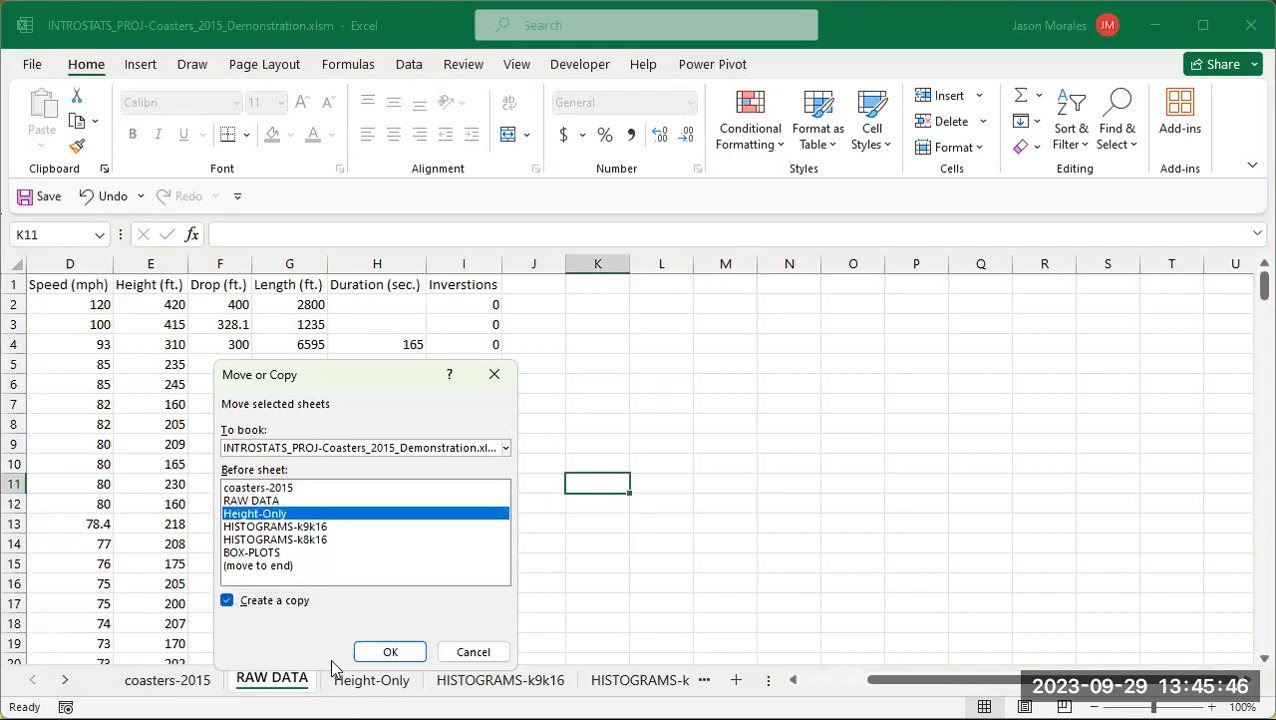
{"action": "left_click", "coordinate": [393, 653]}
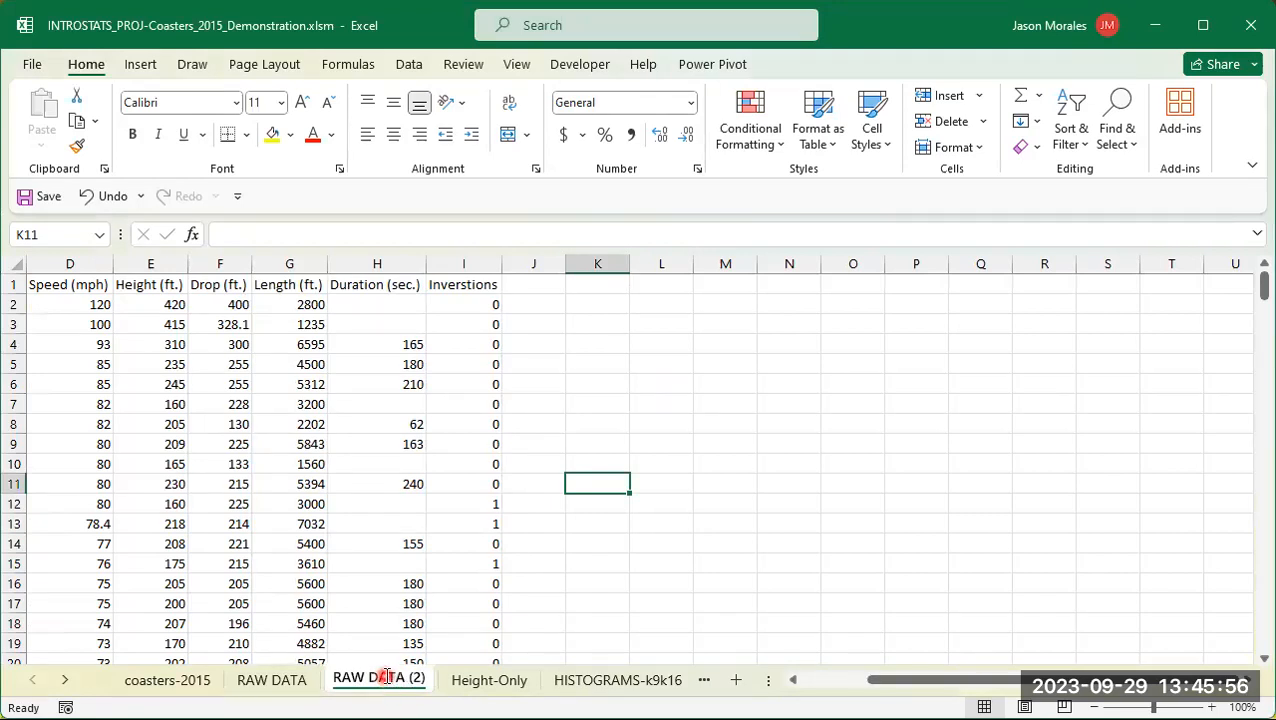
Step: Rename the copied sheet Meas.Of.Ctr-Sprd
{"action": "double_click", "coordinate": [385, 677]}
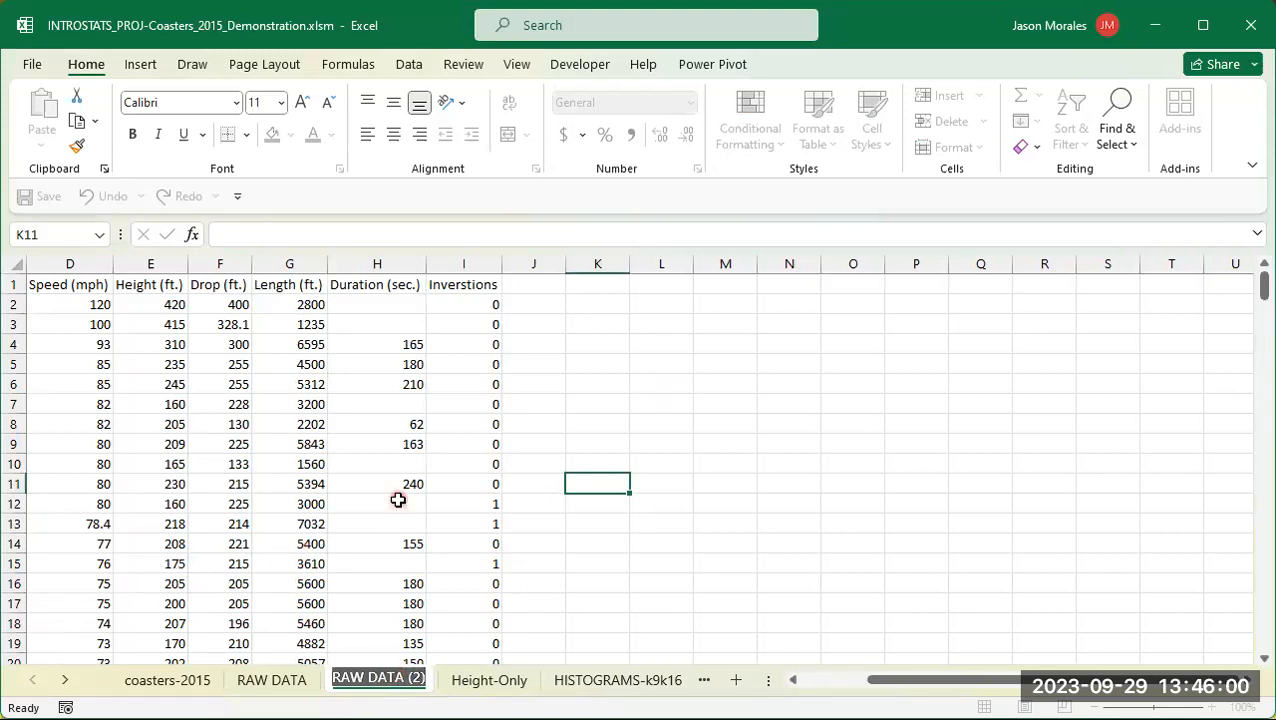
{"action": "type", "text": "Meas.Of.Ctr-Sprd"}
{"action": "key", "text": "Return"}
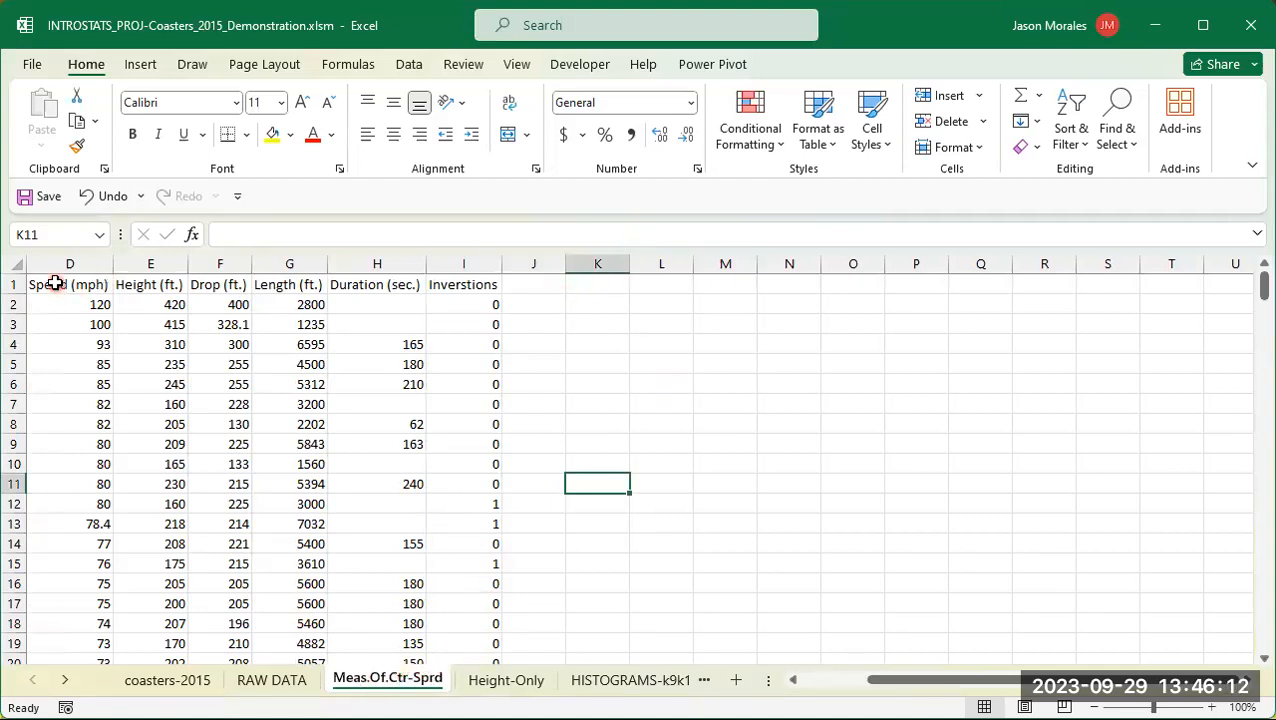
Step: Copy the headers Speed (mph) through Duration (sec.) from D1:H1 into the blank cells starting at K1
{"action": "left_click_drag", "start_coordinate": [55, 284], "coordinate": [360, 284]}
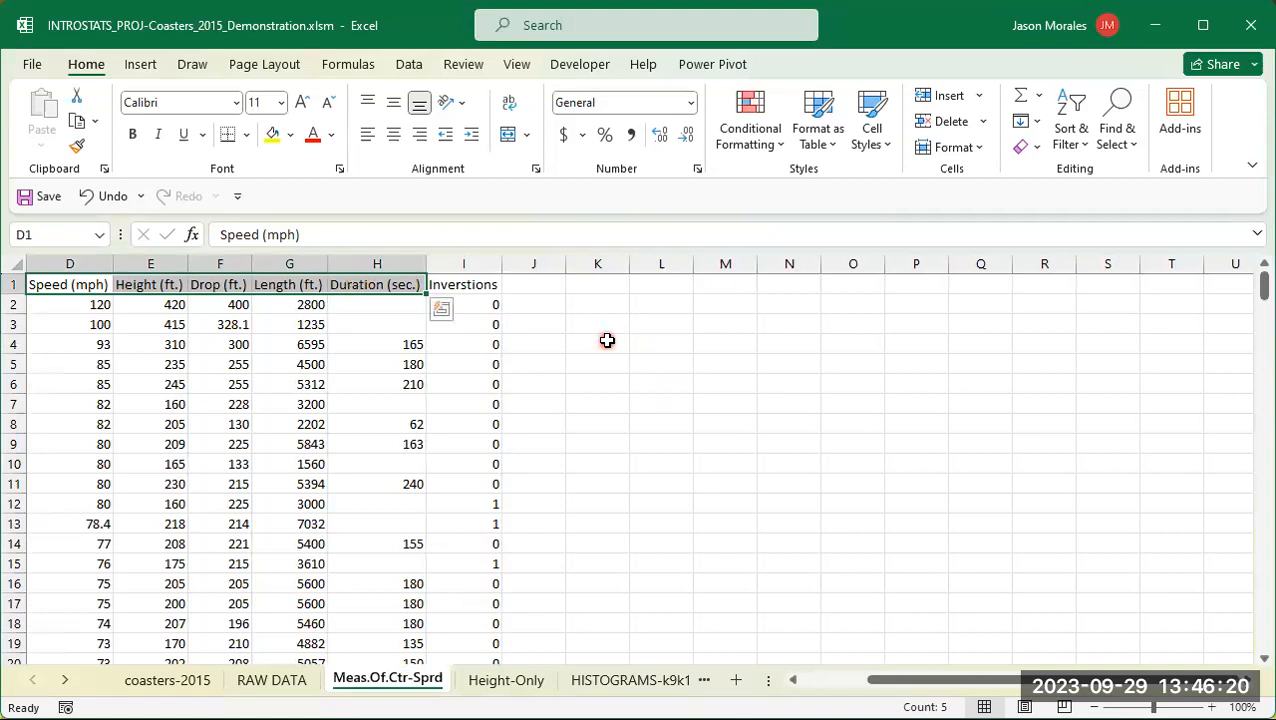
{"action": "key", "text": "ctrl+c"}
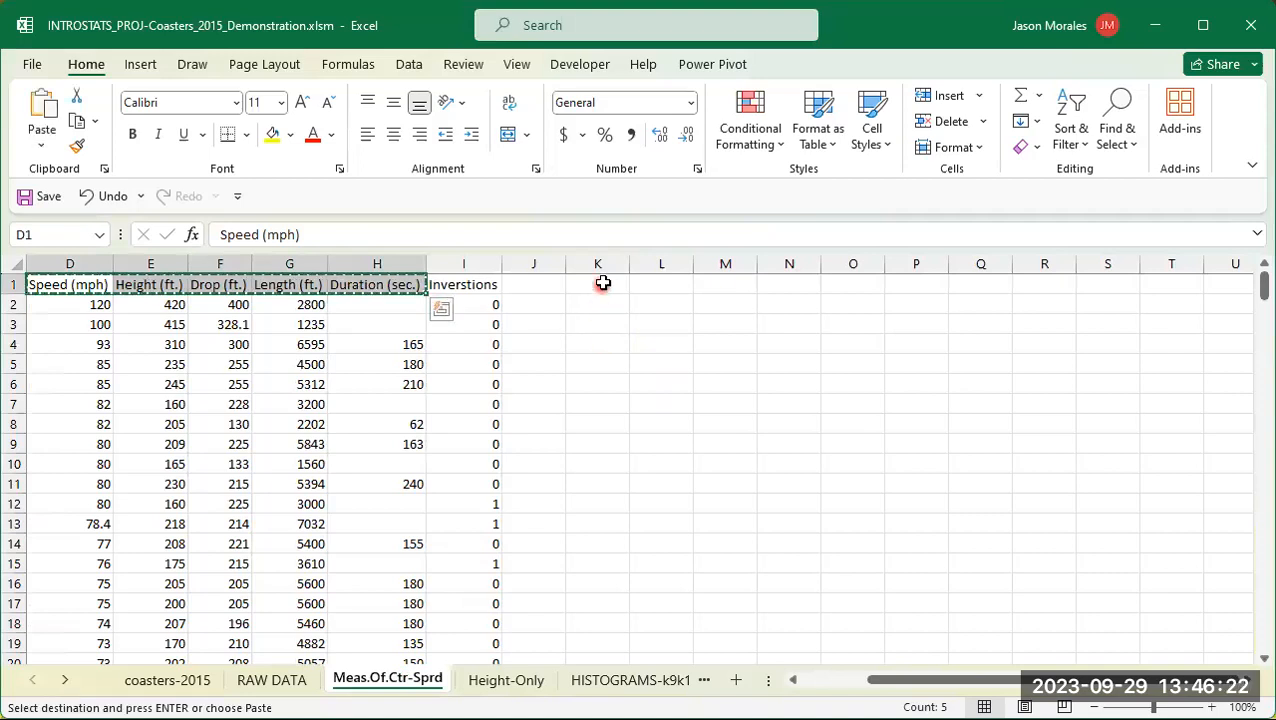
{"action": "left_click", "coordinate": [538, 285]}
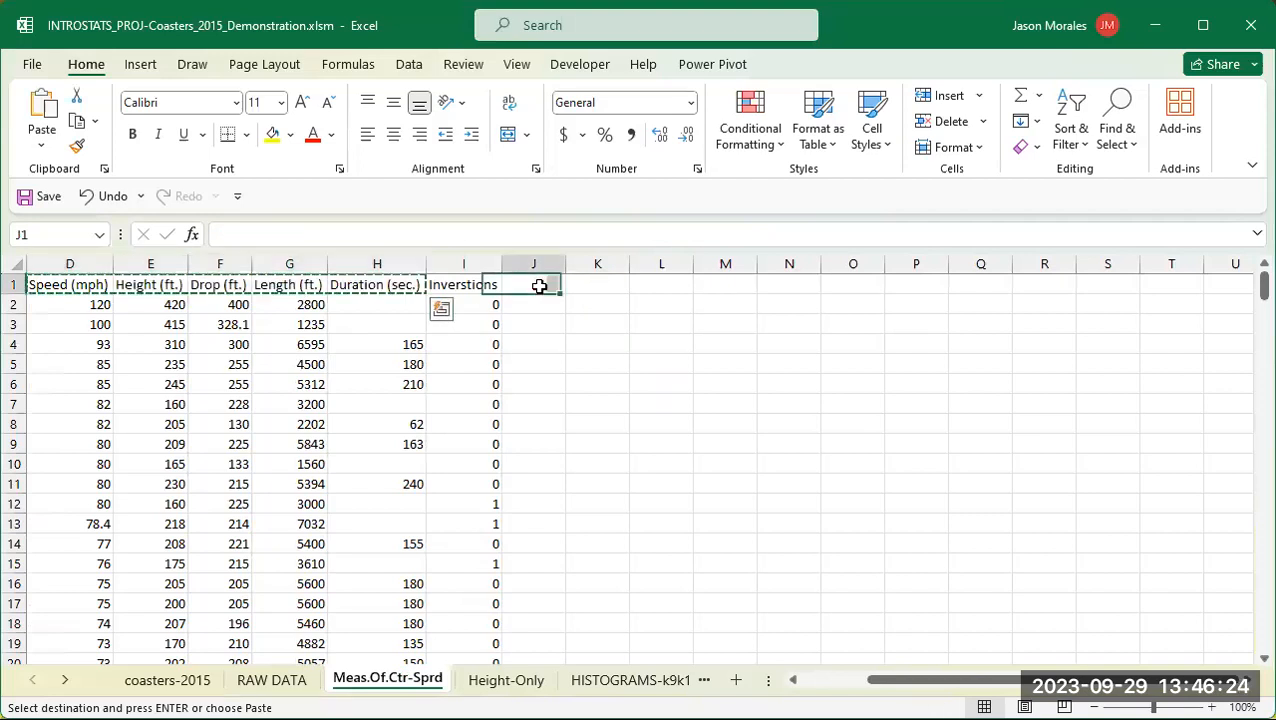
{"action": "left_click", "coordinate": [613, 283]}
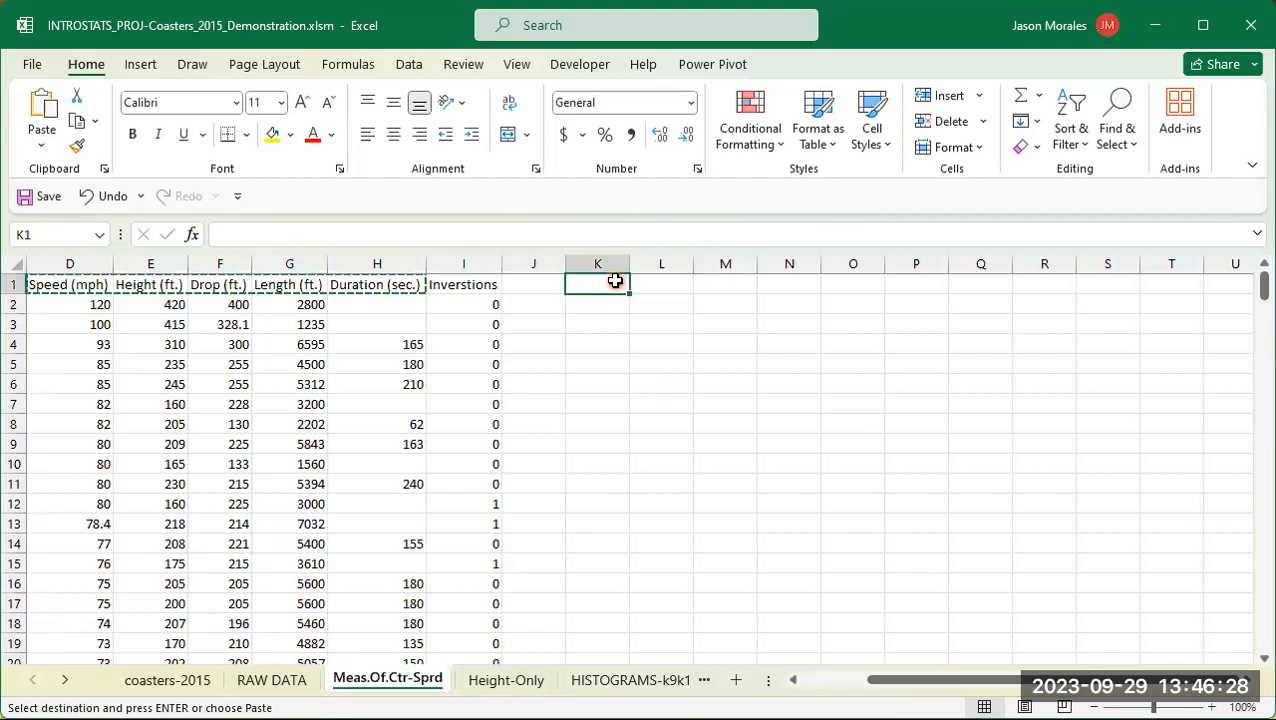
{"action": "key", "text": "ctrl+v"}
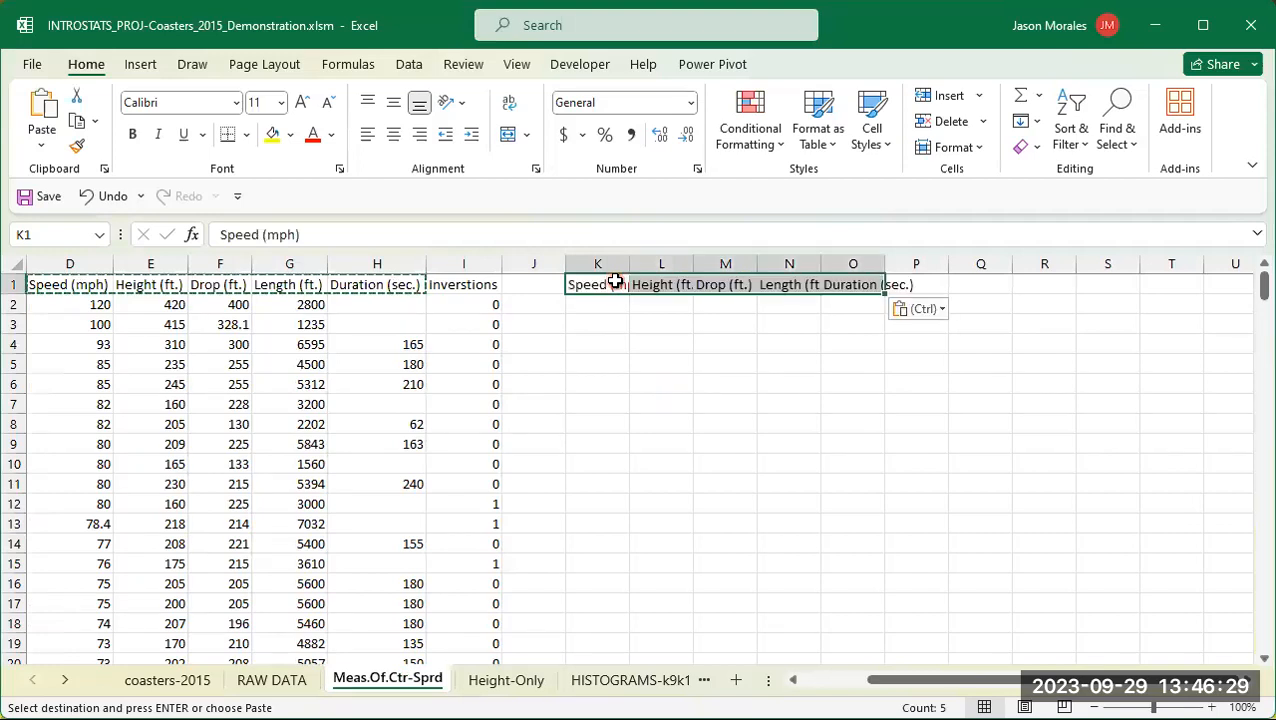
{"action": "left_click", "coordinate": [670, 384]}
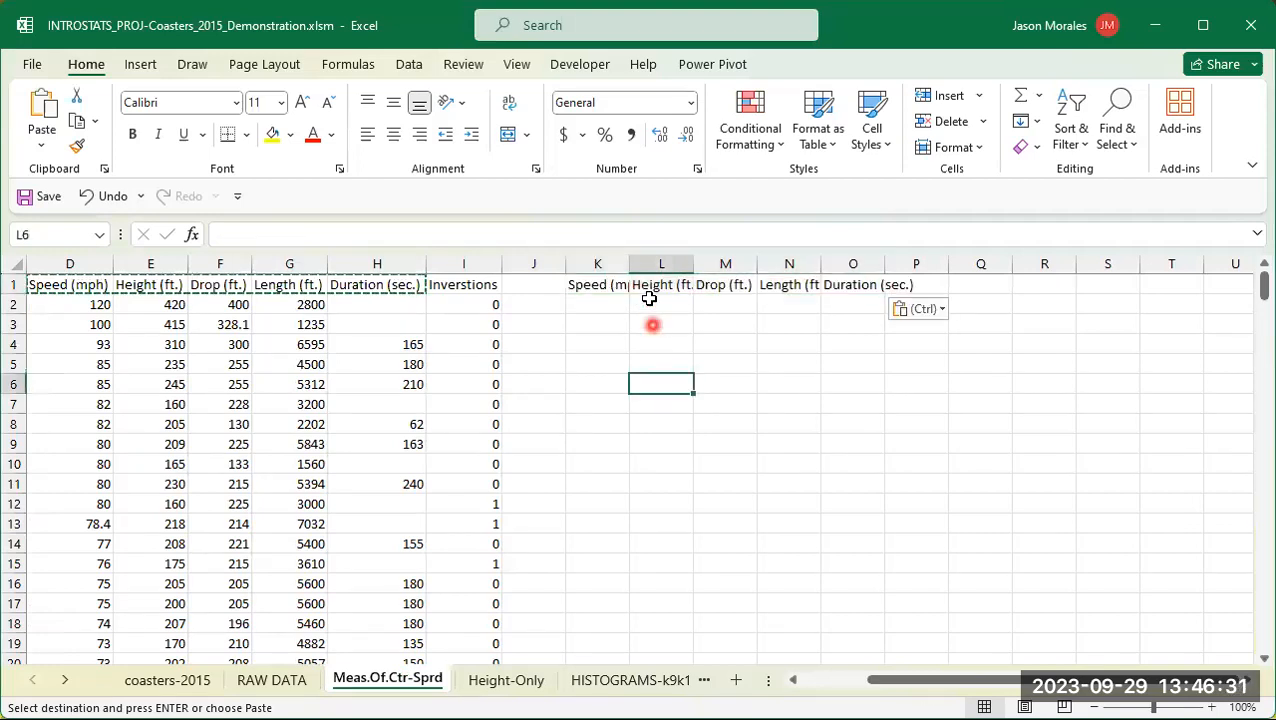
Step: Fit the widths of columns K through O to their headers and widen column J to 16.00
{"action": "left_click", "coordinate": [614, 260]}
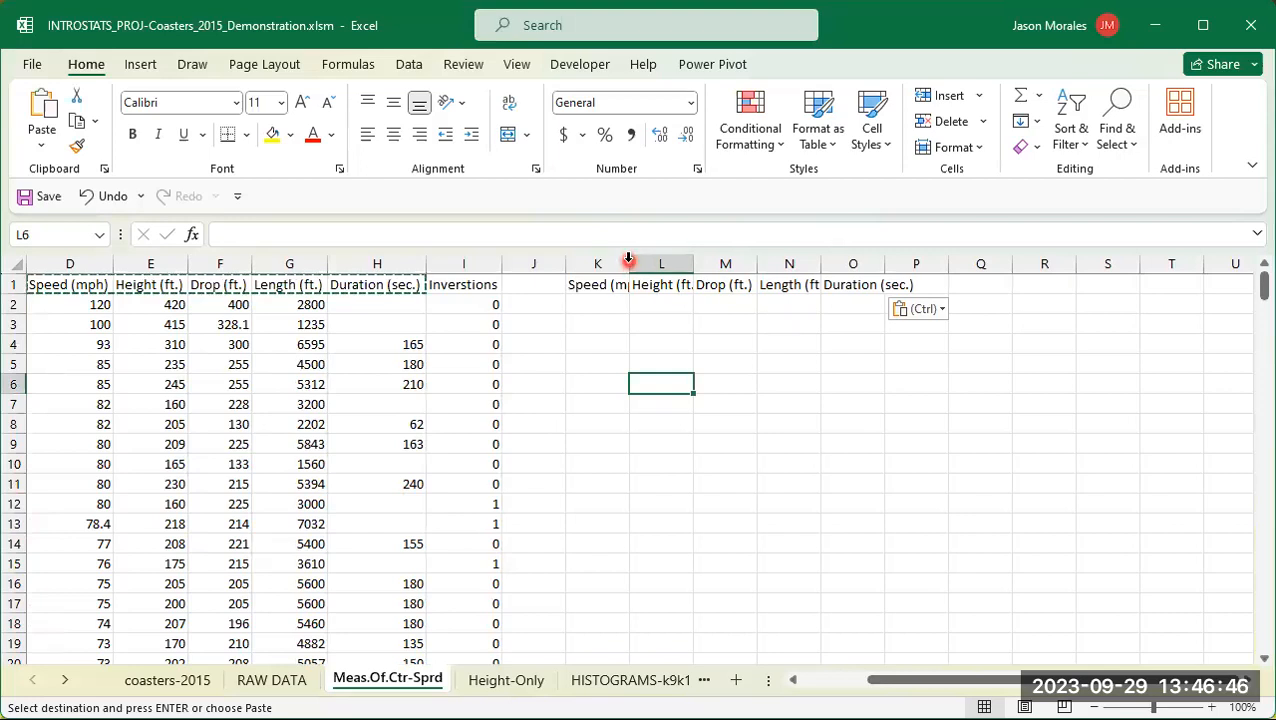
{"action": "double_click", "coordinate": [629, 260]}
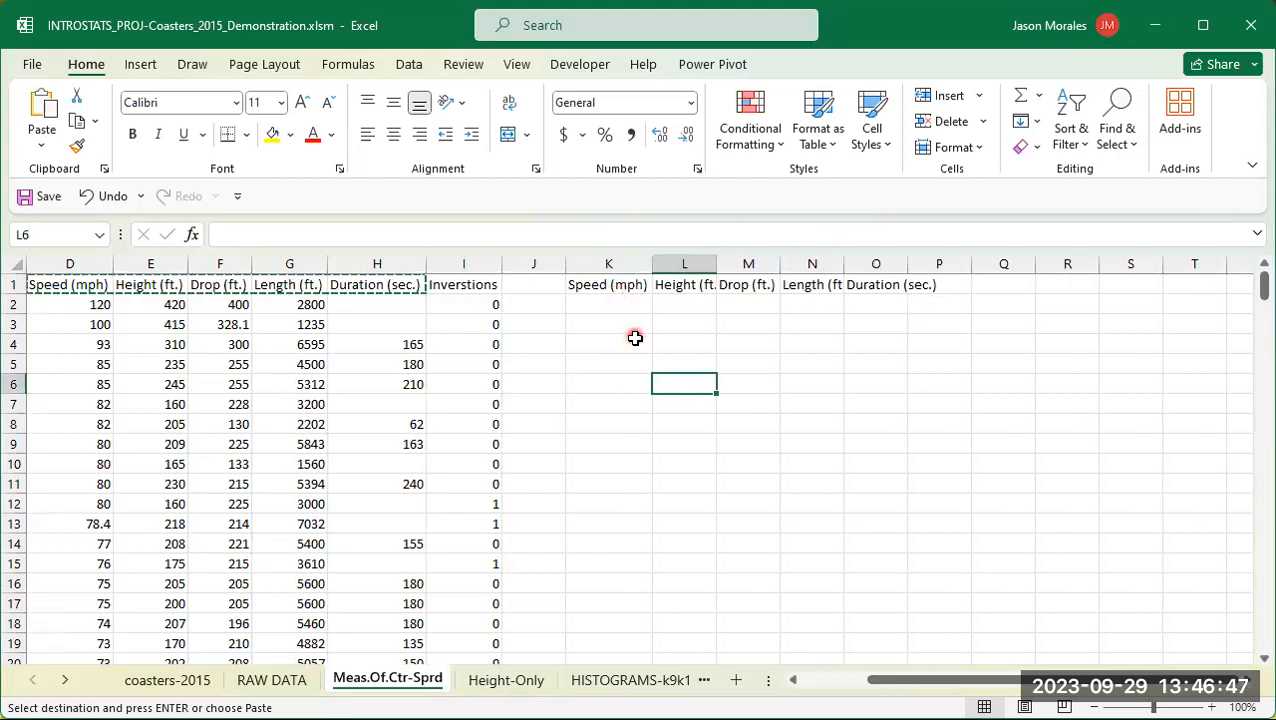
{"action": "double_click", "coordinate": [716, 262]}
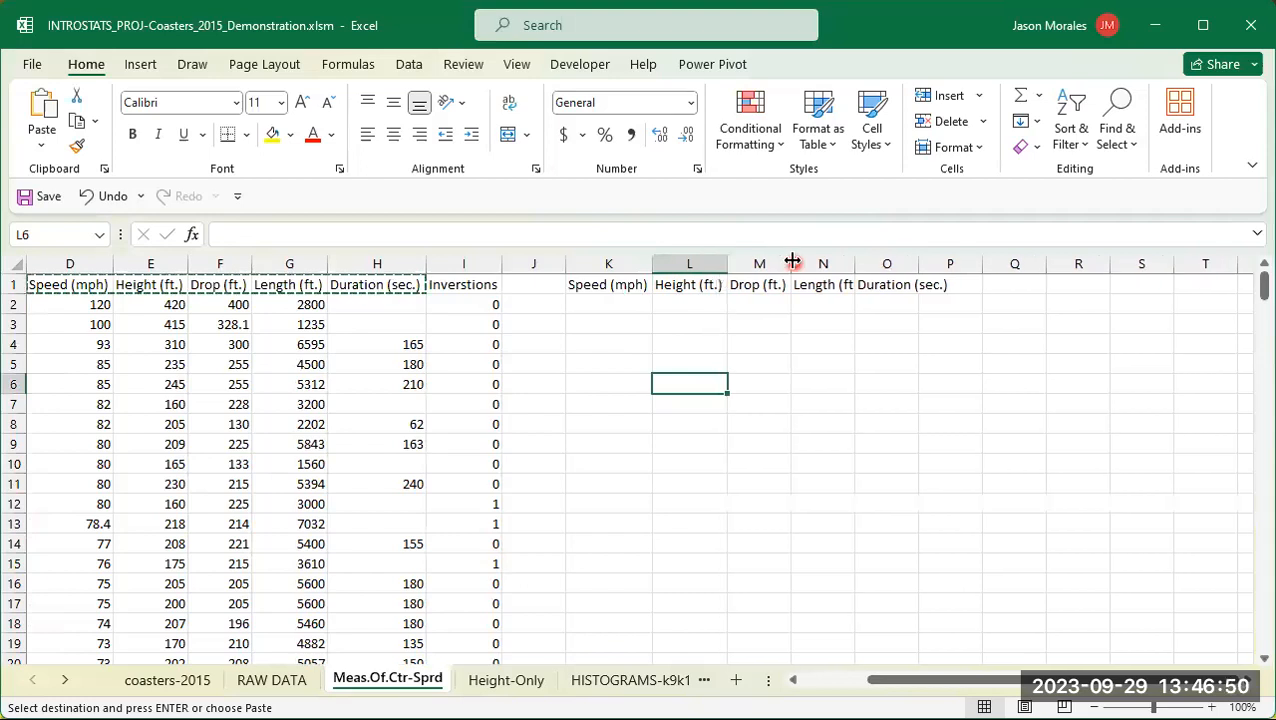
{"action": "double_click", "coordinate": [855, 262]}
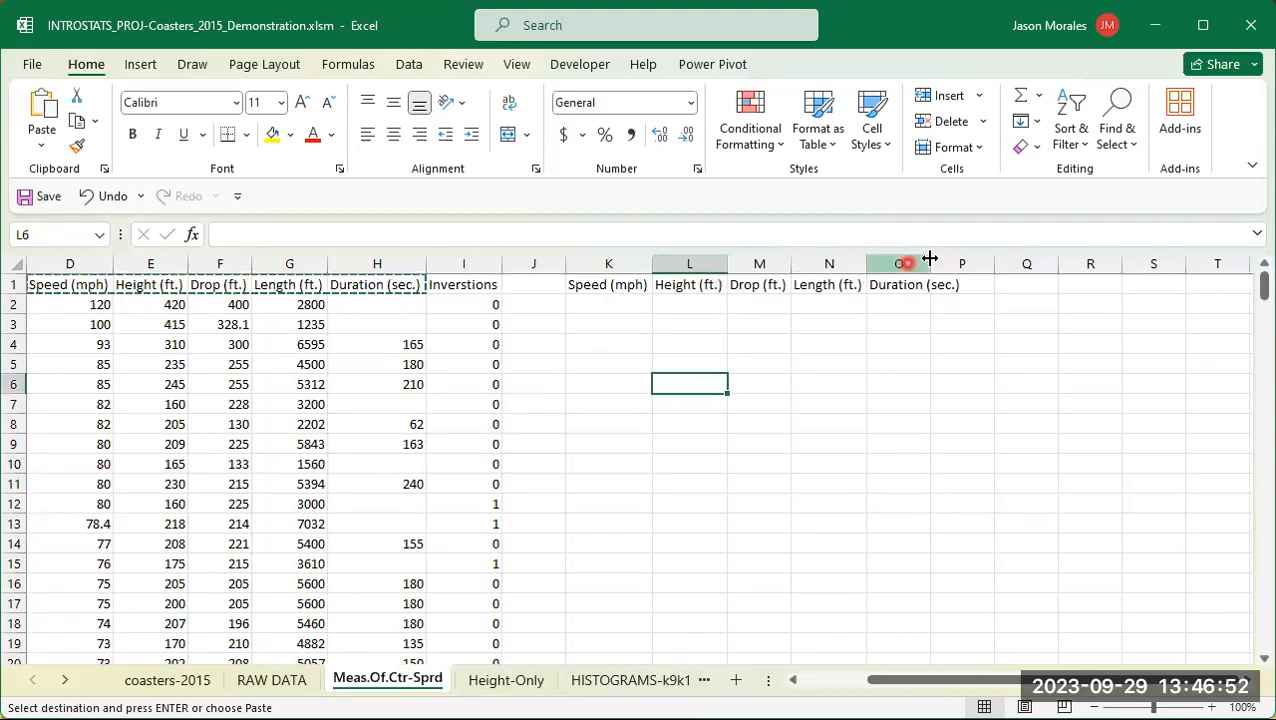
{"action": "double_click", "coordinate": [930, 259]}
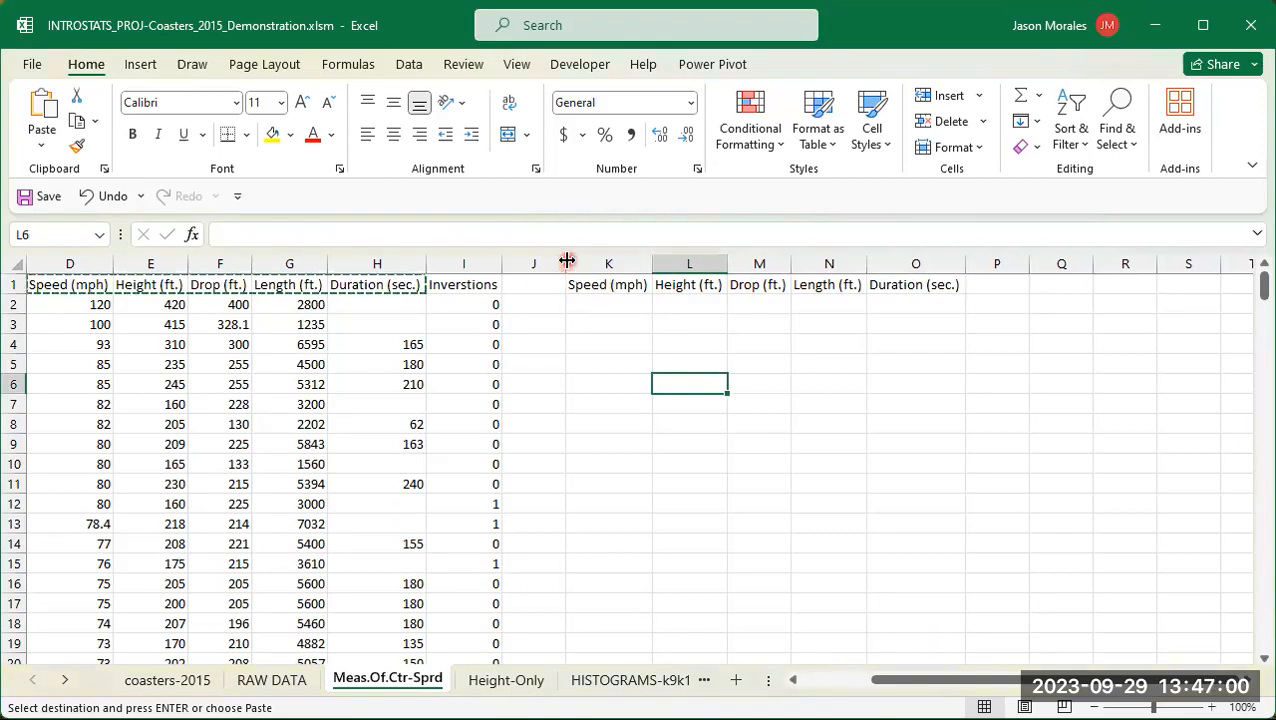
{"action": "left_click_drag", "start_coordinate": [624, 259], "coordinate": [621, 259]}
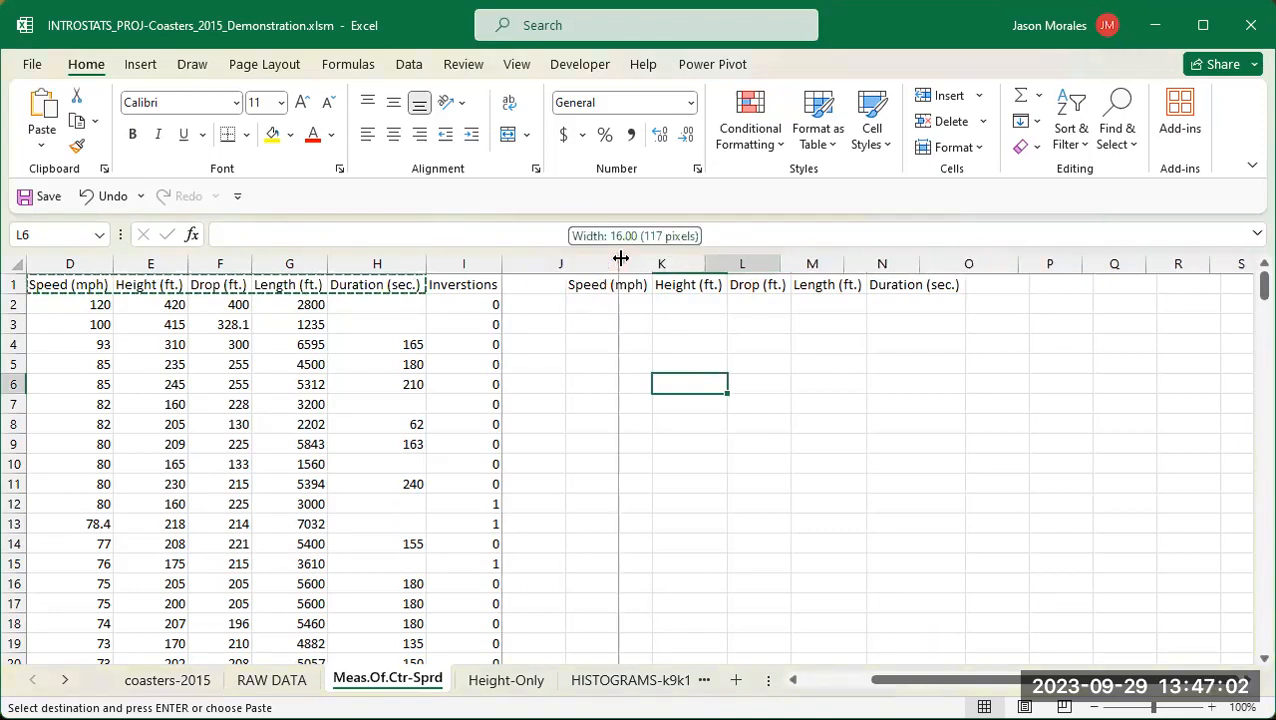
Step: Enter the row labels "n =" in J2 and "blank =" in J3
{"action": "left_click", "coordinate": [547, 306]}
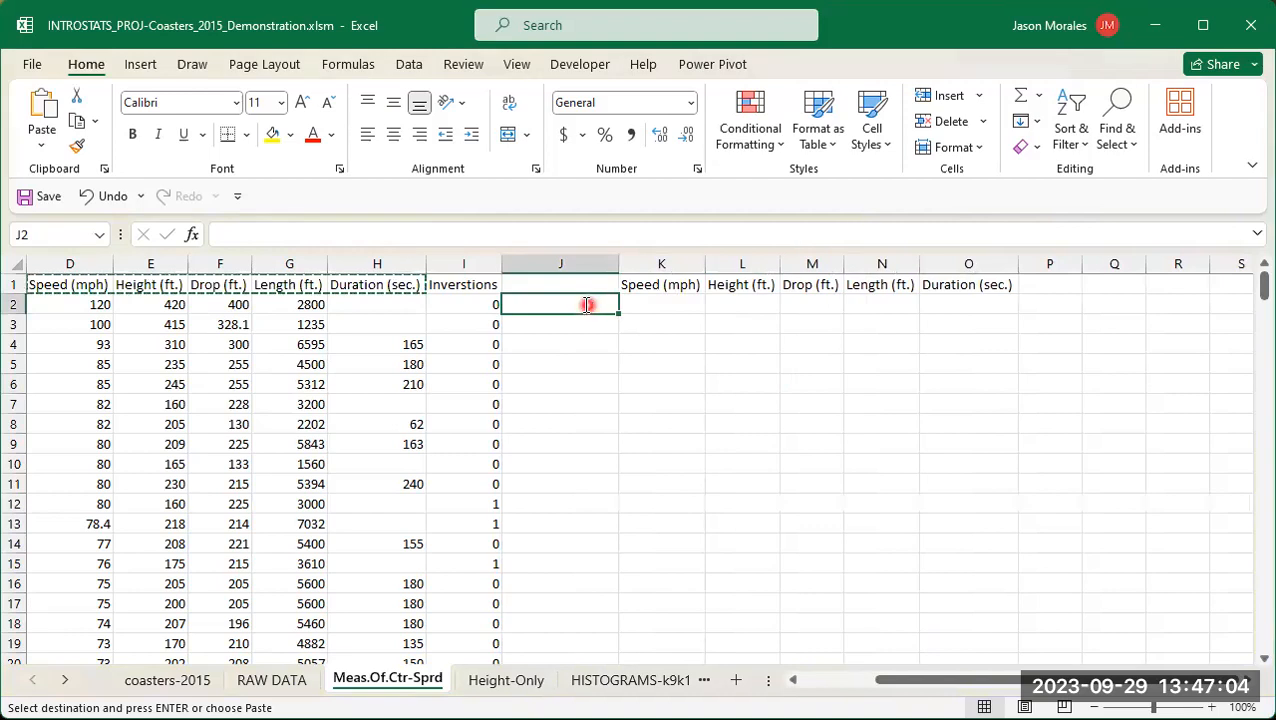
{"action": "double_click", "coordinate": [587, 305]}
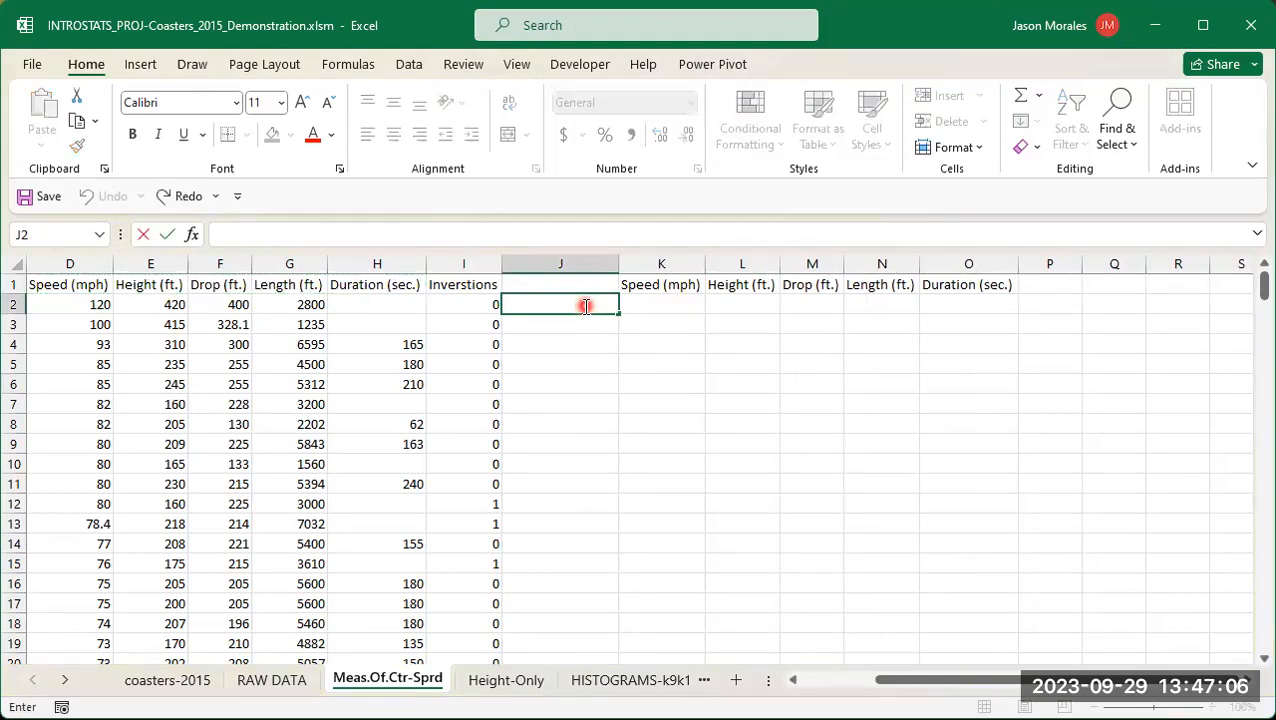
{"action": "type", "text": "n ="}
{"action": "key", "text": "Return"}
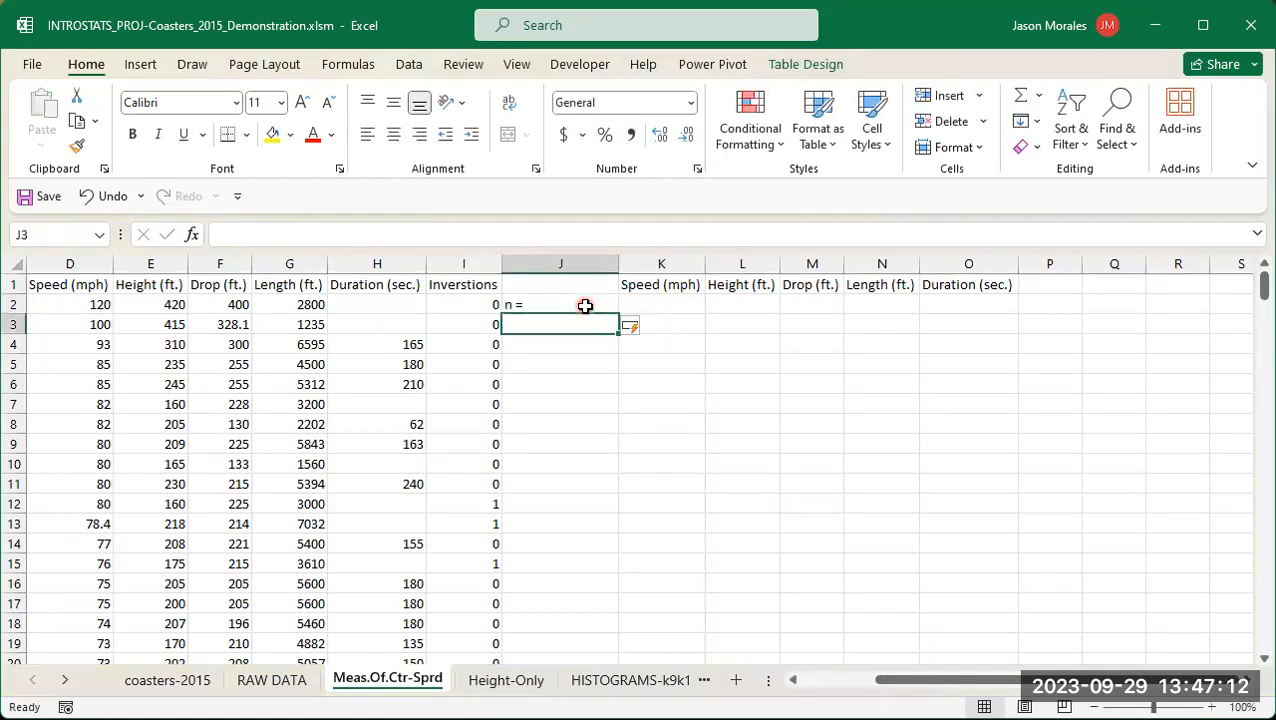
{"action": "type", "text": "blank ="}
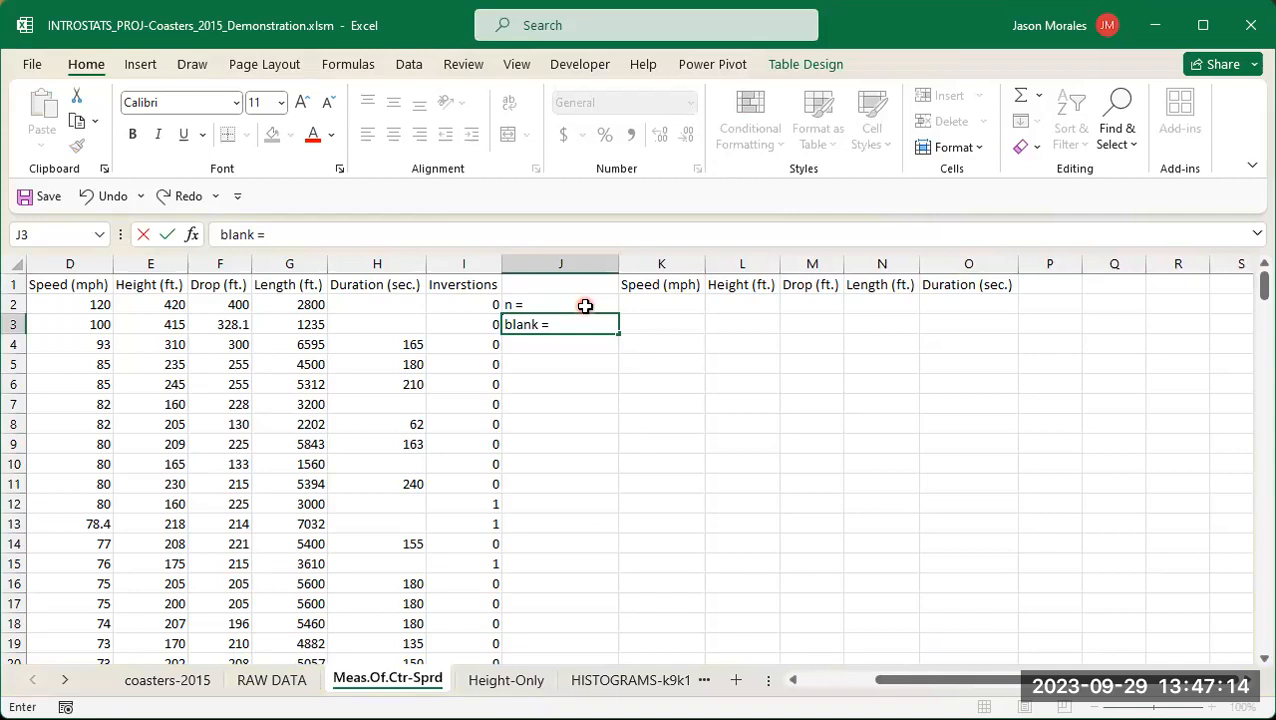
{"action": "key", "text": "Return"}
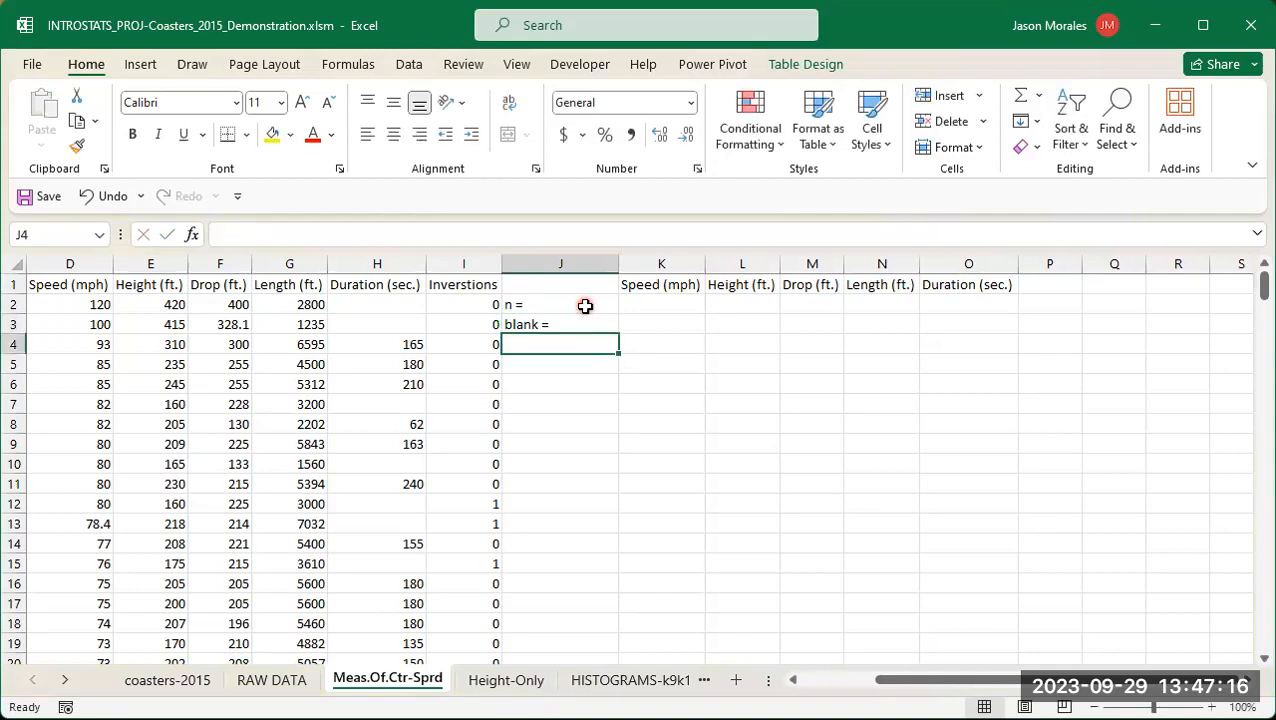
Step: Enter the measures-of-center labels "Mean =", "Median =" and "Mode =" in cells J4 to J6
{"action": "type", "text": "Mean ="}
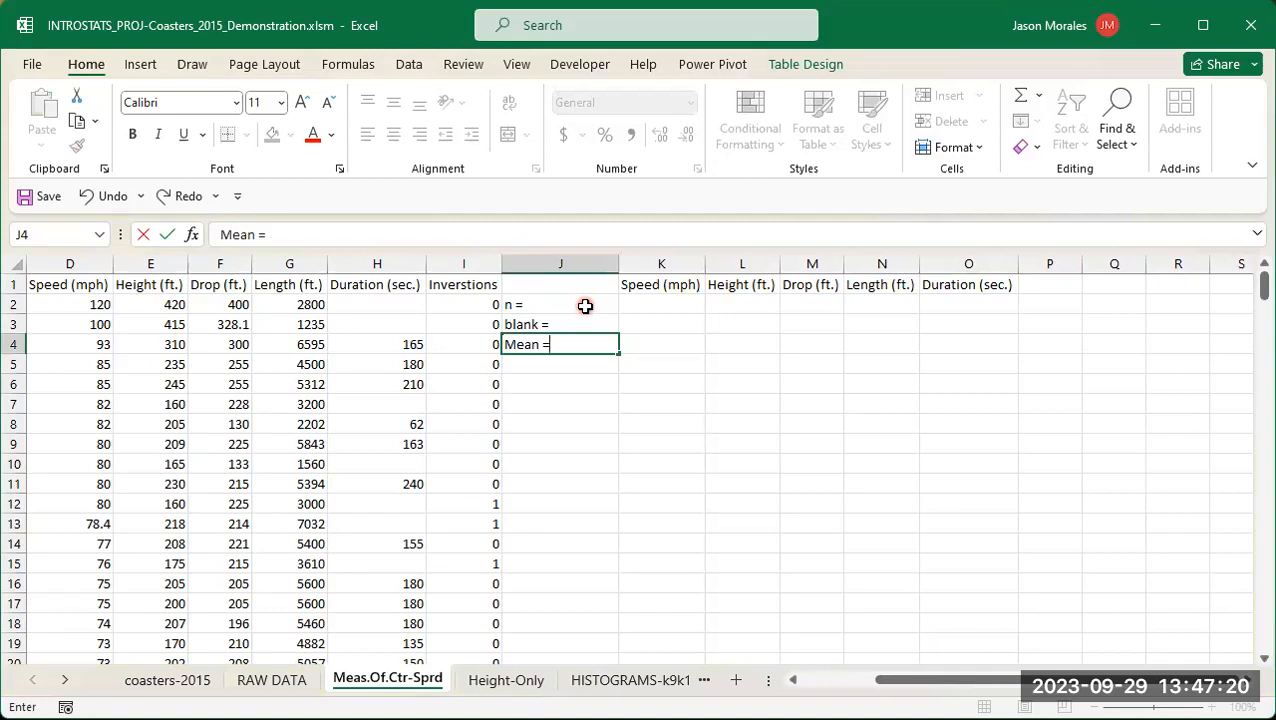
{"action": "key", "text": "Return"}
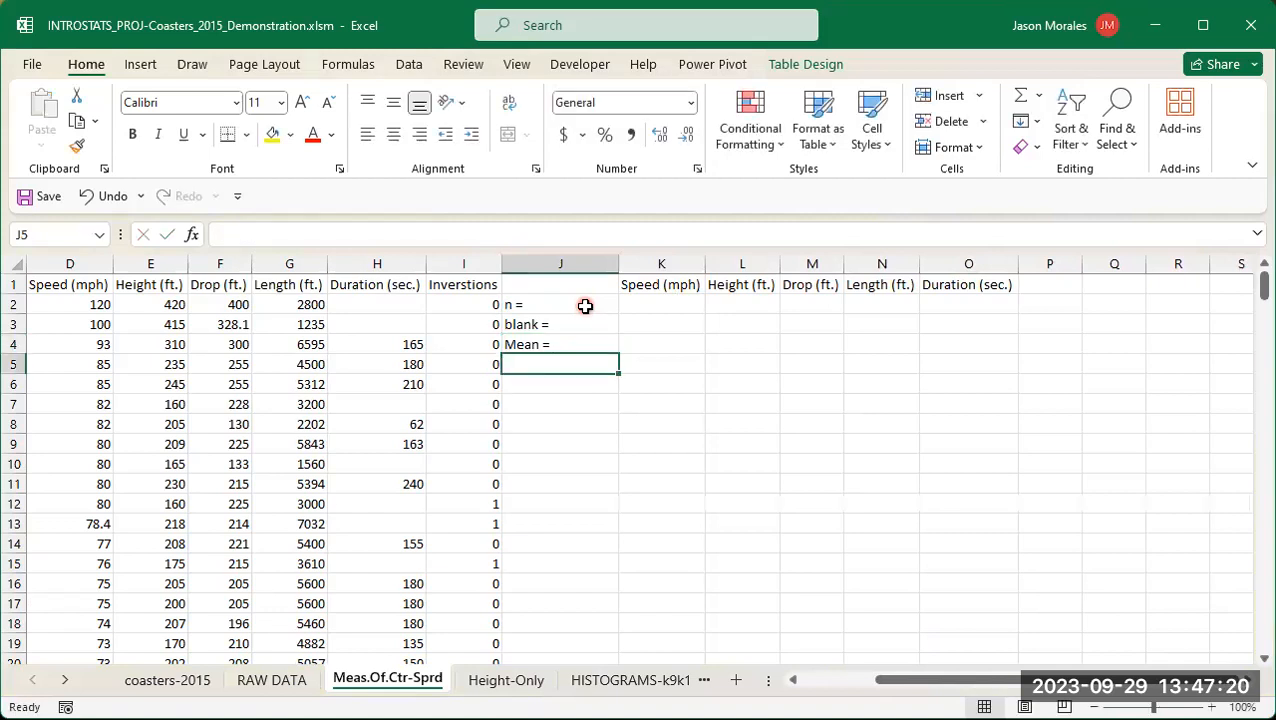
{"action": "type", "text": "Median ="}
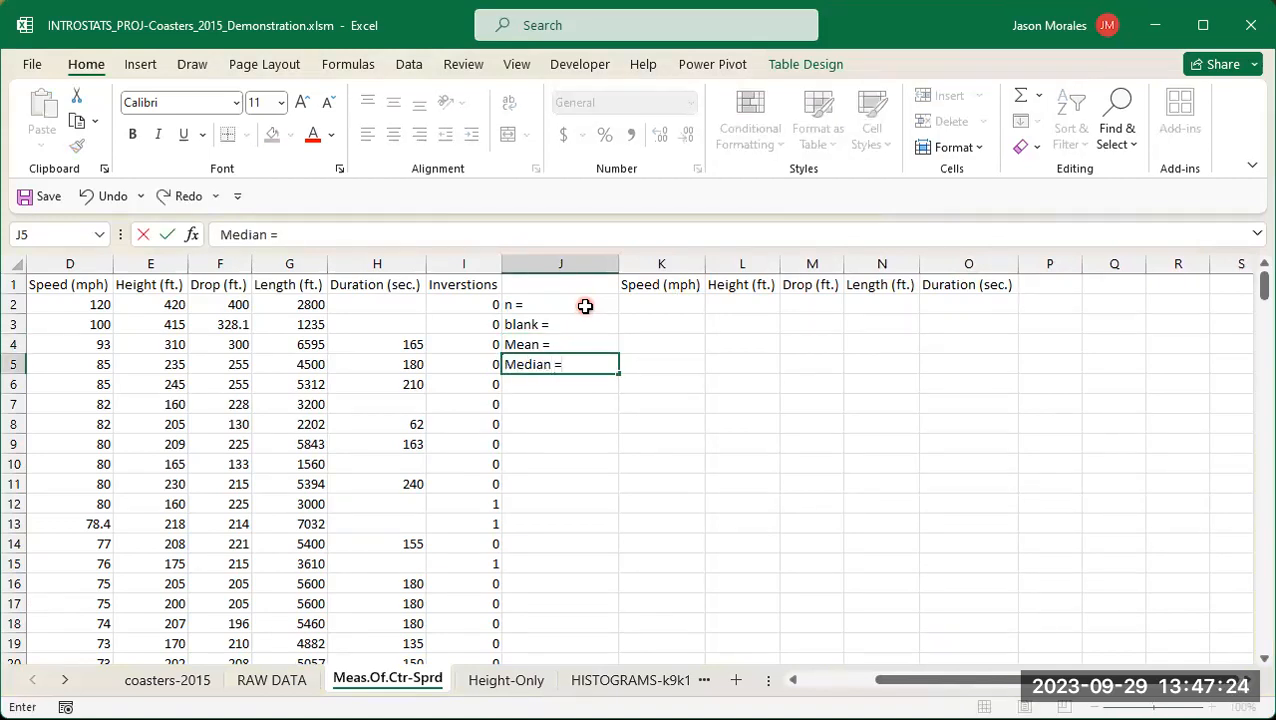
{"action": "key", "text": "Return"}
{"action": "type", "text": "Mode ="}
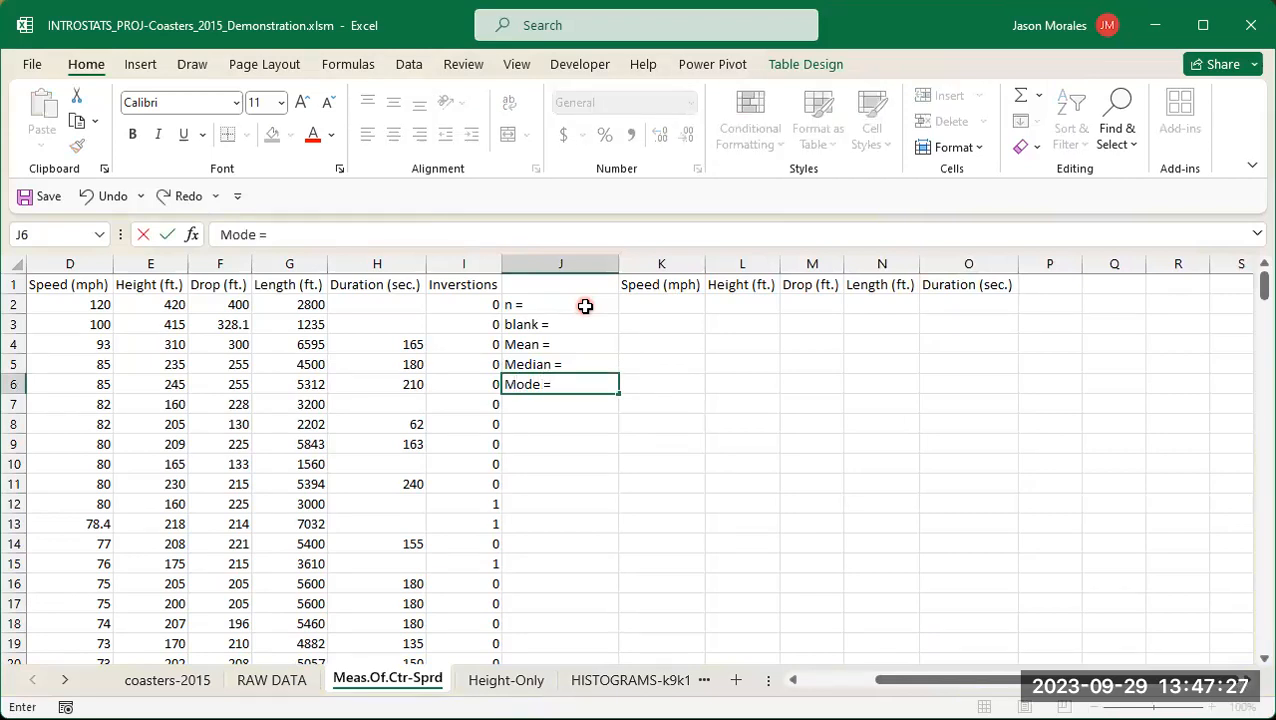
{"action": "key", "text": "Return"}
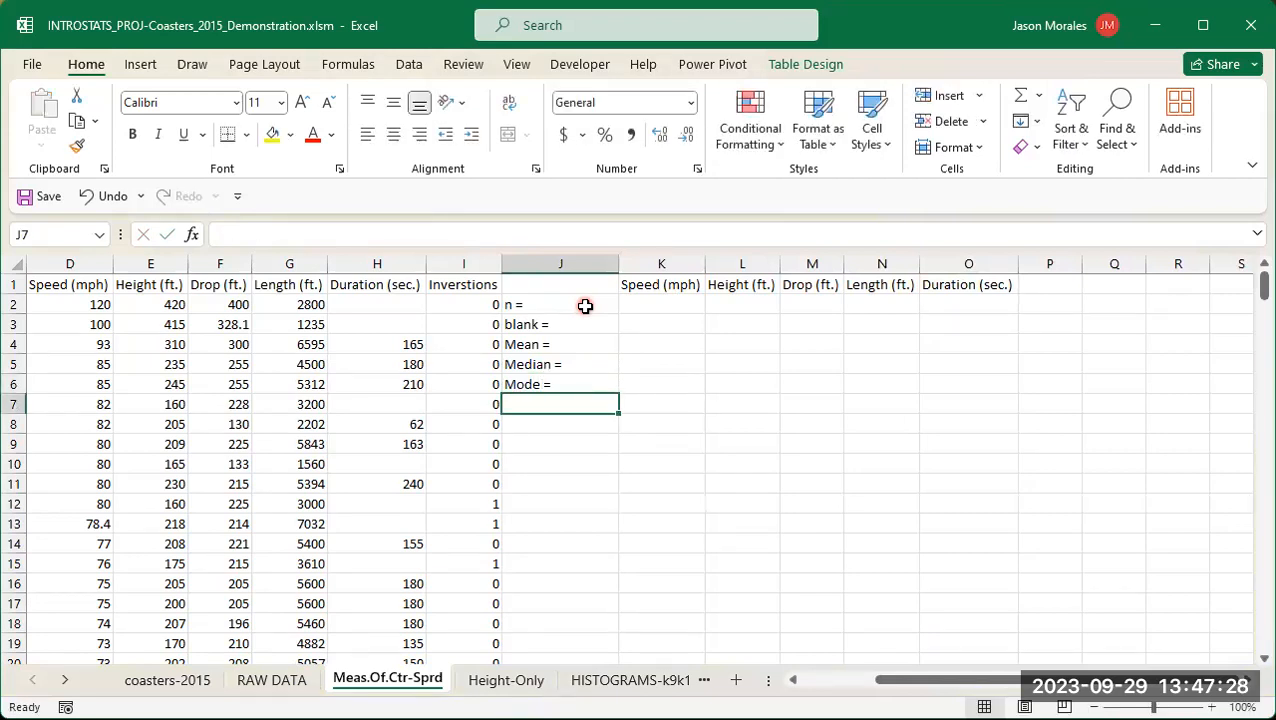
Step: Enter the row label "Std. Dev. Pop. =" in cell J7
{"action": "type", "text": "Std. Dev. Pop."}
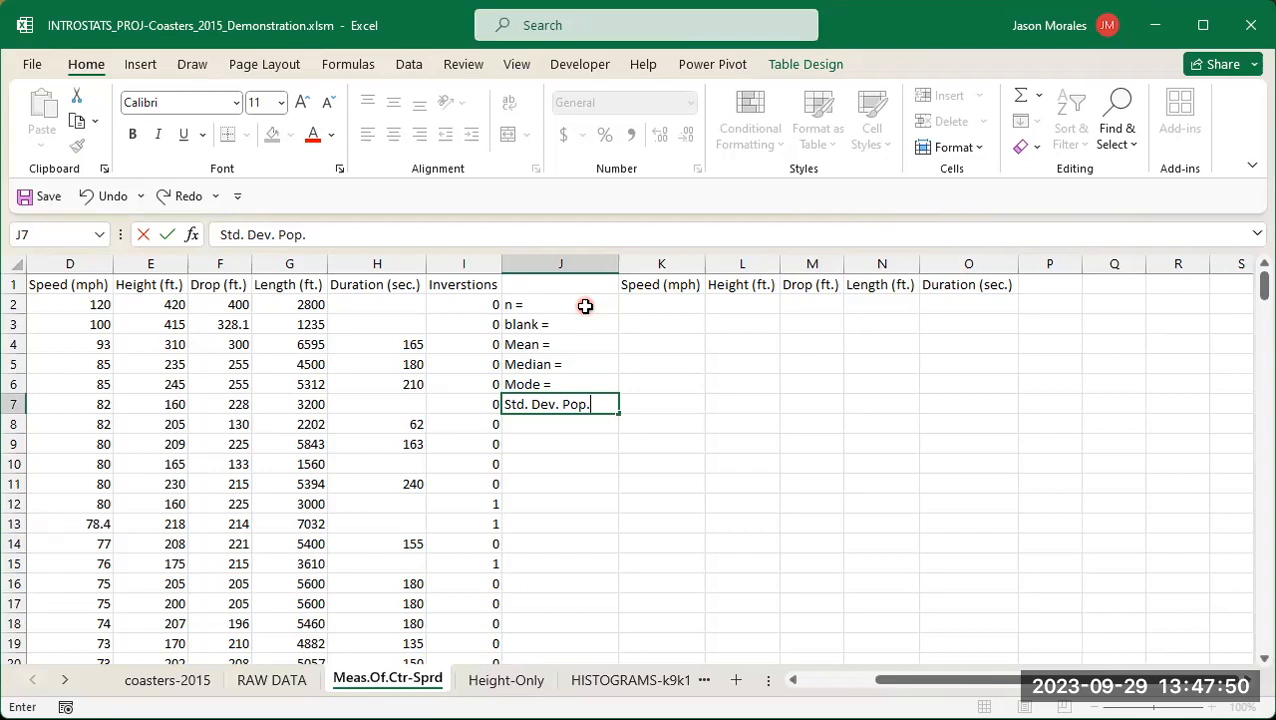
{"action": "key", "text": "BackSpace"}
{"action": "key", "text": "BackSpace"}
{"action": "key", "text": "BackSpace"}
{"action": "type", "text": "Sample"}
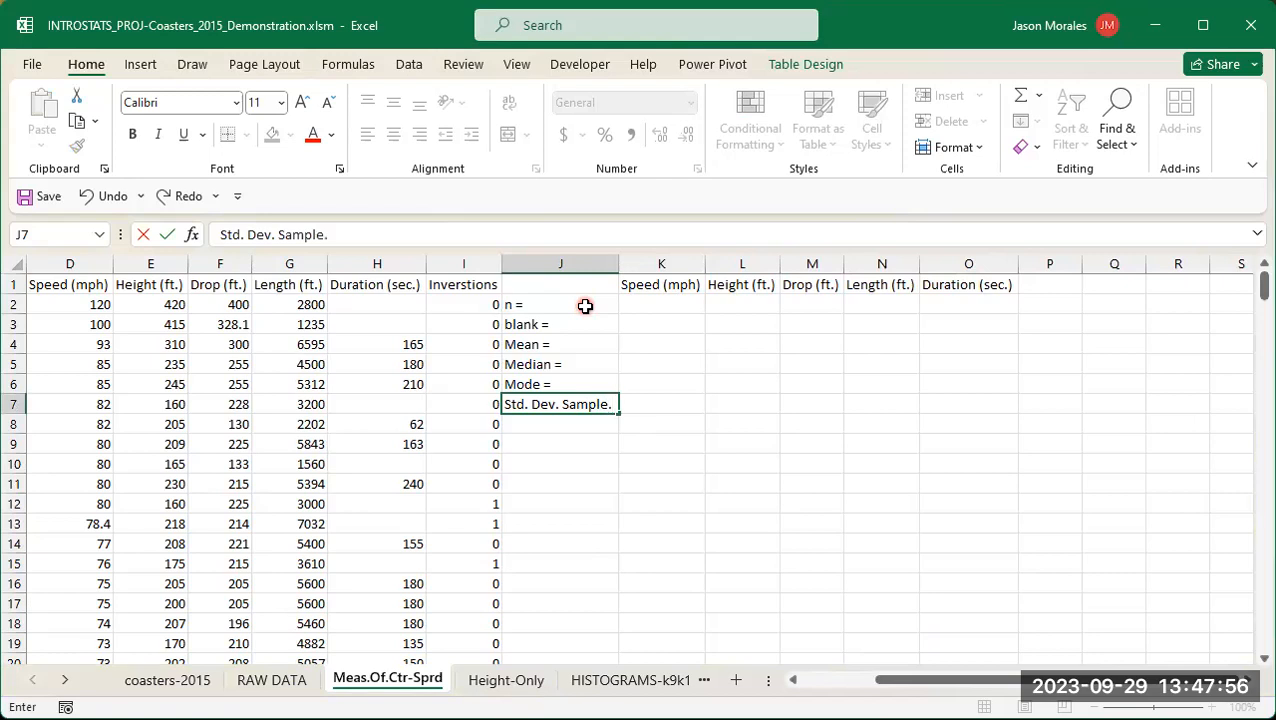
{"action": "key", "text": "BackSpace"}
{"action": "key", "text": "BackSpace"}
{"action": "key", "text": "BackSpace"}
{"action": "type", "text": "Pop"}
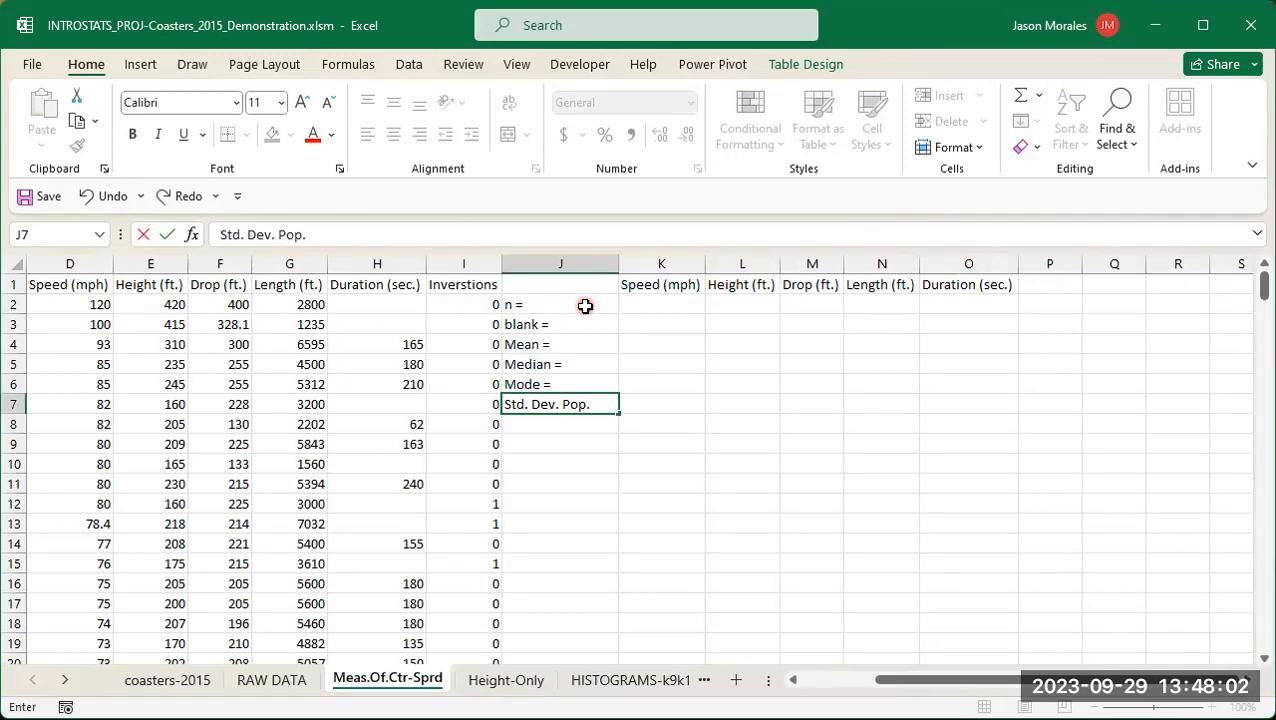
{"action": "left_click", "coordinate": [570, 428]}
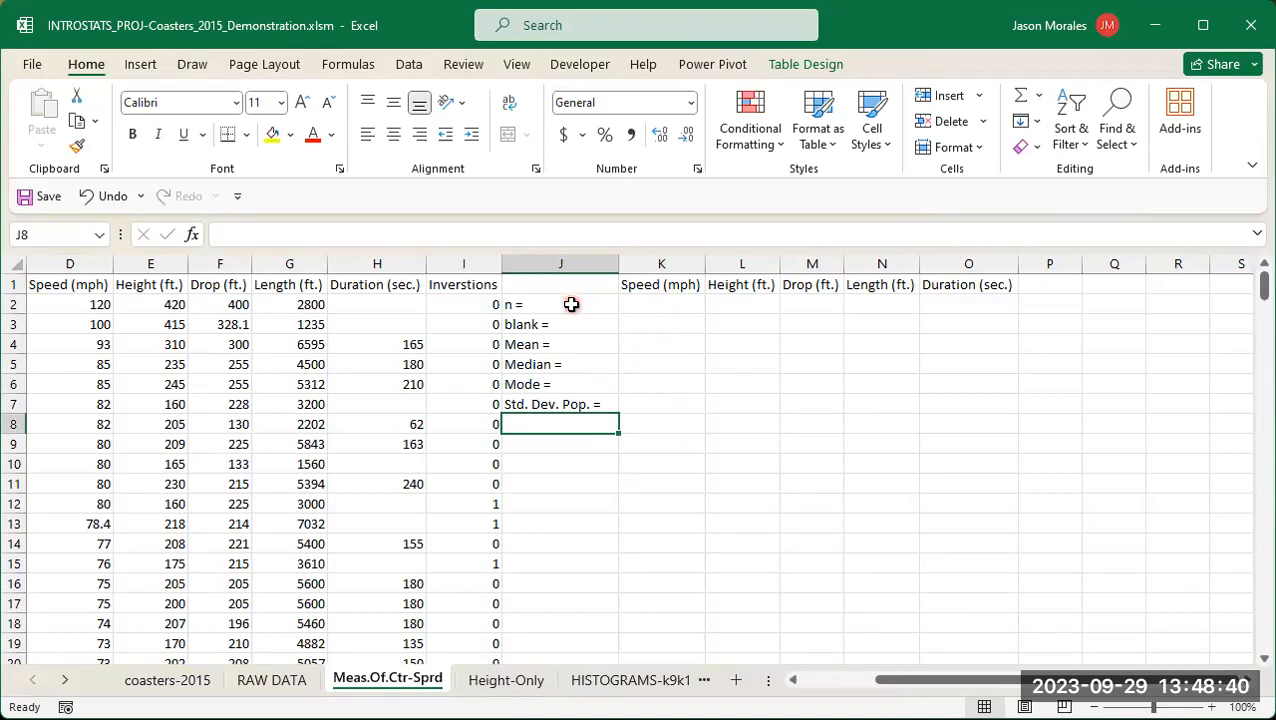
Step: Right-align the row labels in cells J2 to J7
{"action": "left_click_drag", "start_coordinate": [575, 304], "coordinate": [578, 405]}
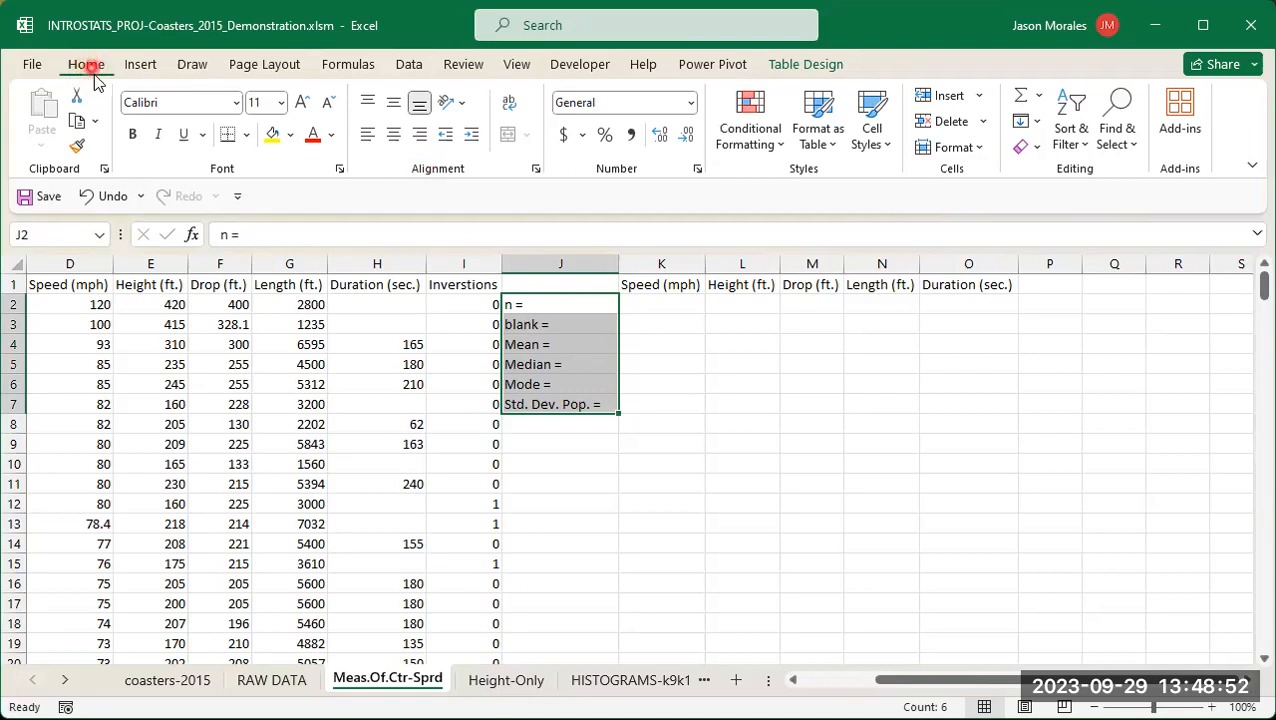
{"action": "left_click", "coordinate": [420, 137]}
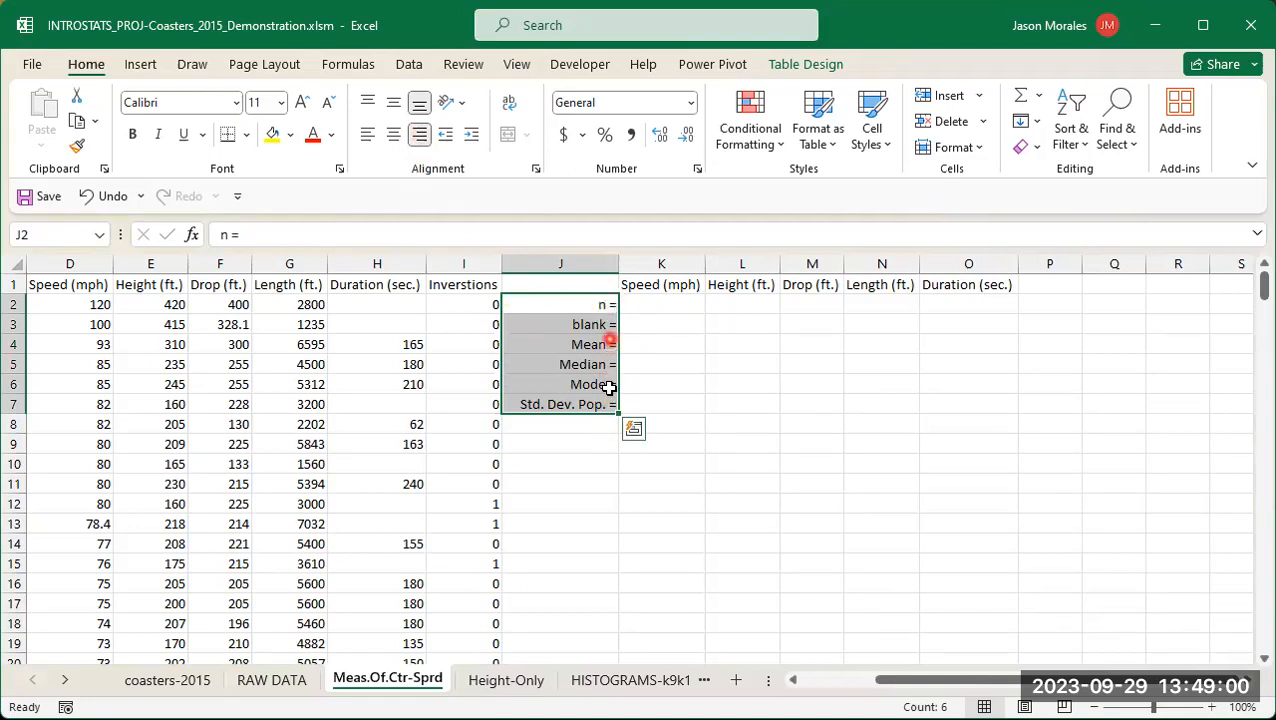
{"action": "left_click", "coordinate": [671, 307]}
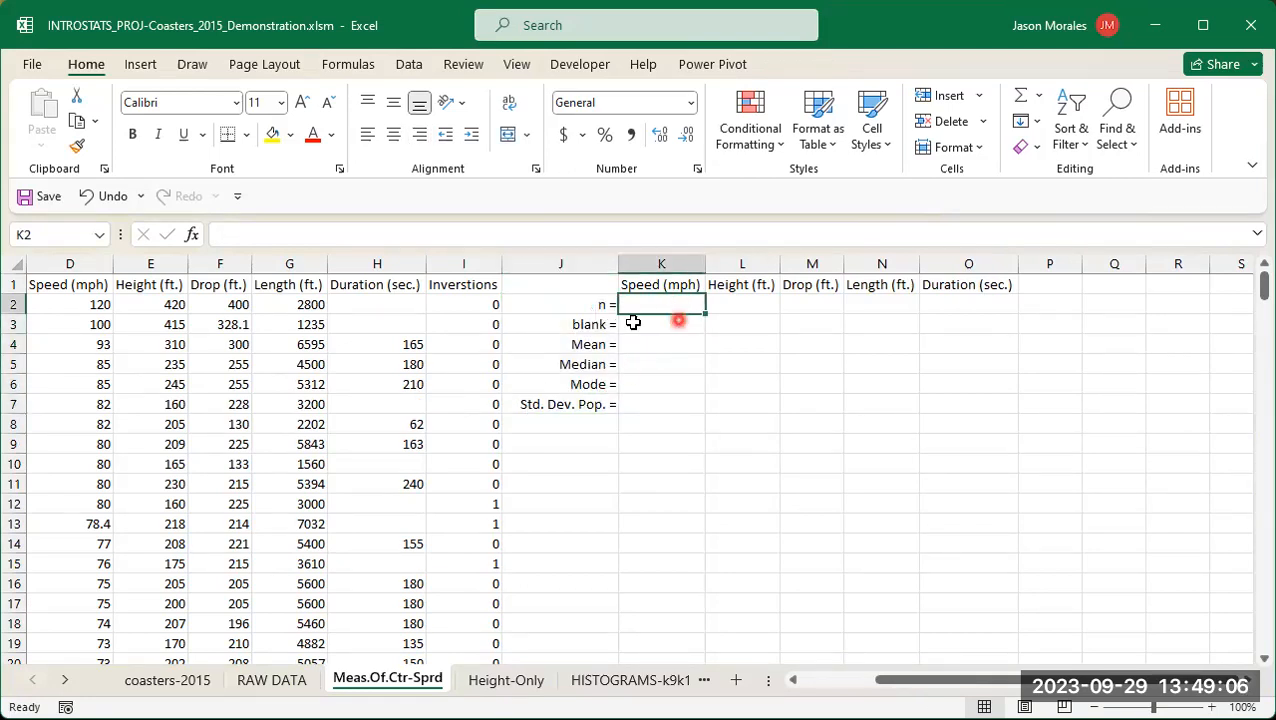
Step: Find the first and last data rows of the Speed (mph) column and note its range as "d2:d242" in cell J1
{"action": "left_click", "coordinate": [558, 284]}
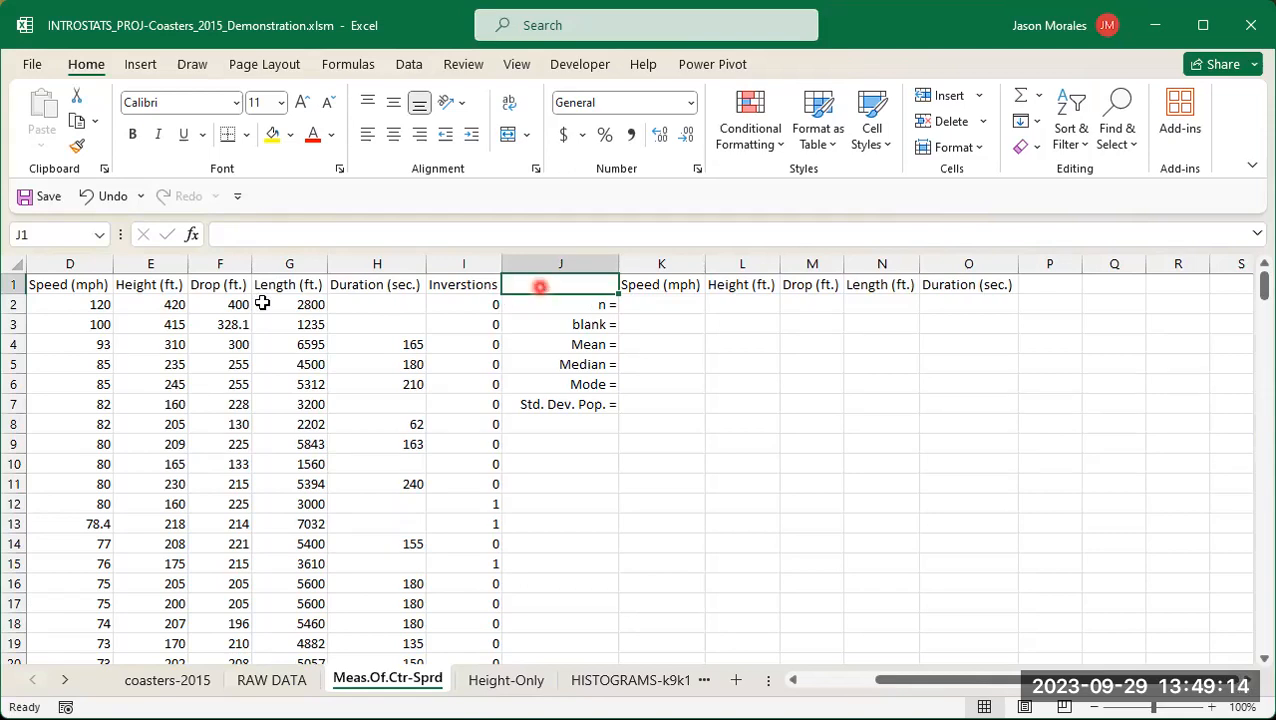
{"action": "left_click", "coordinate": [93, 305]}
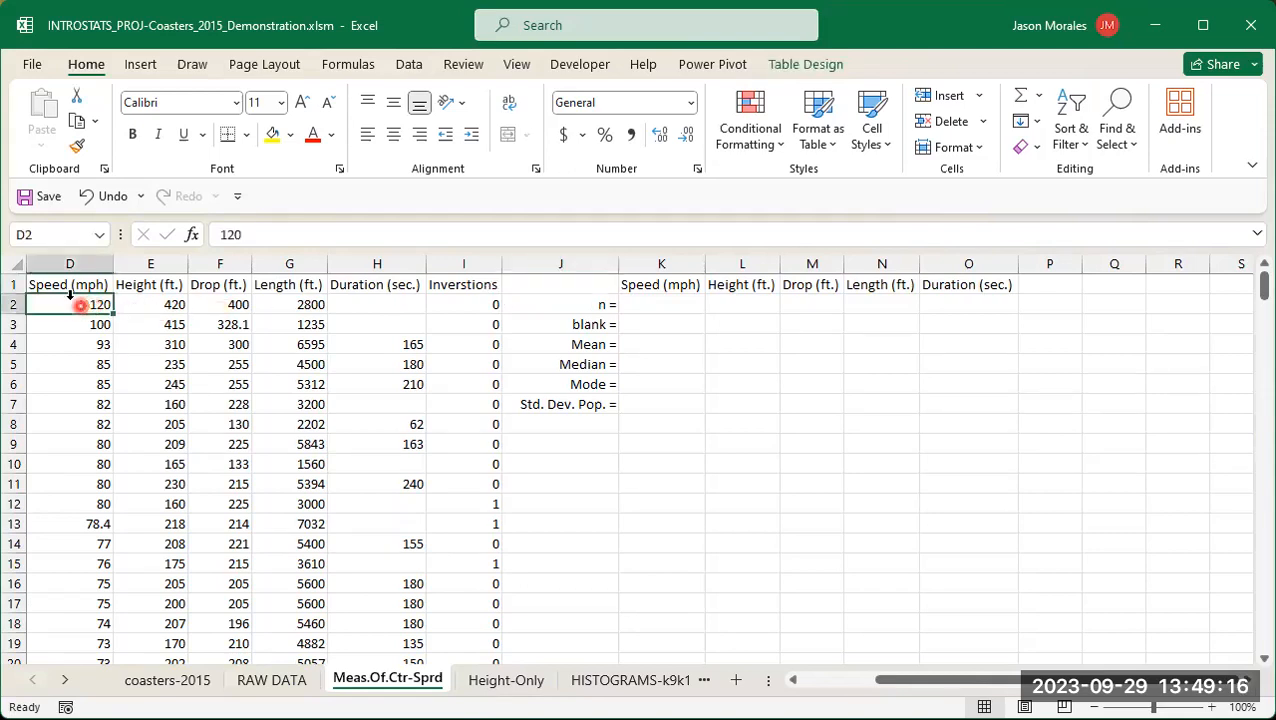
{"action": "left_click", "coordinate": [533, 286]}
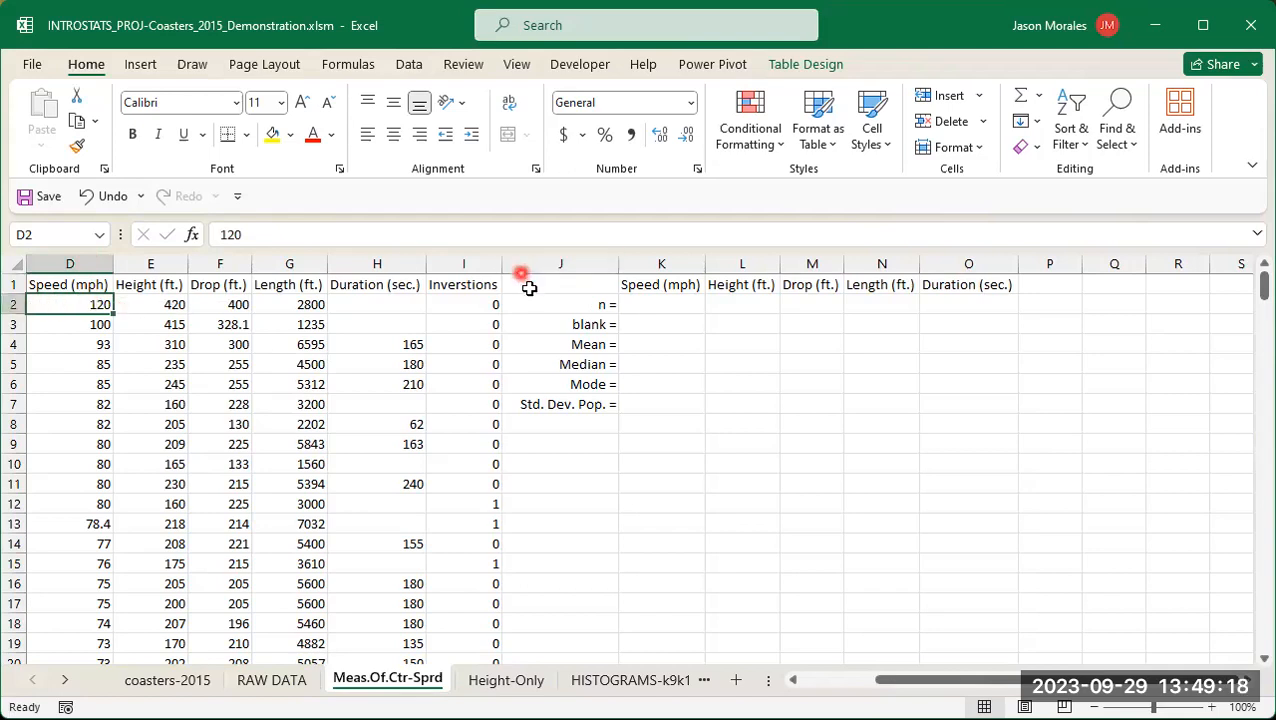
{"action": "left_click", "coordinate": [535, 286]}
{"action": "type", "text": "d2"}
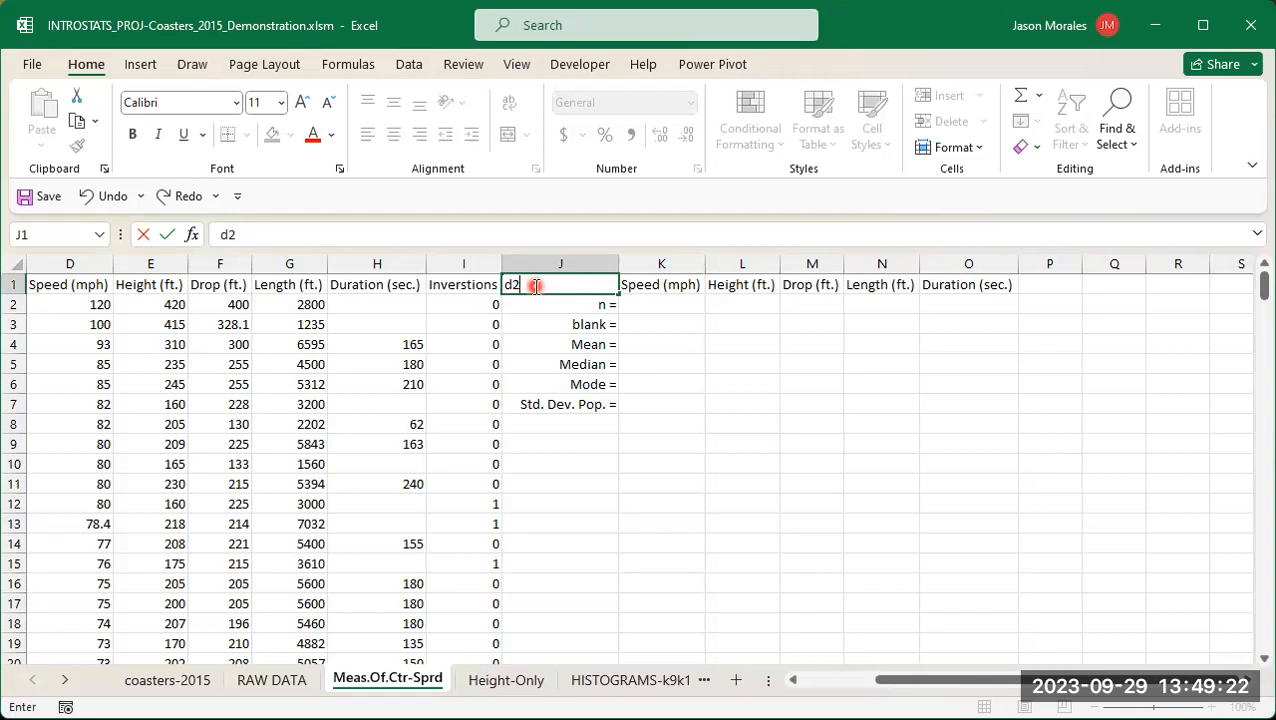
{"action": "type", "text": ":"}
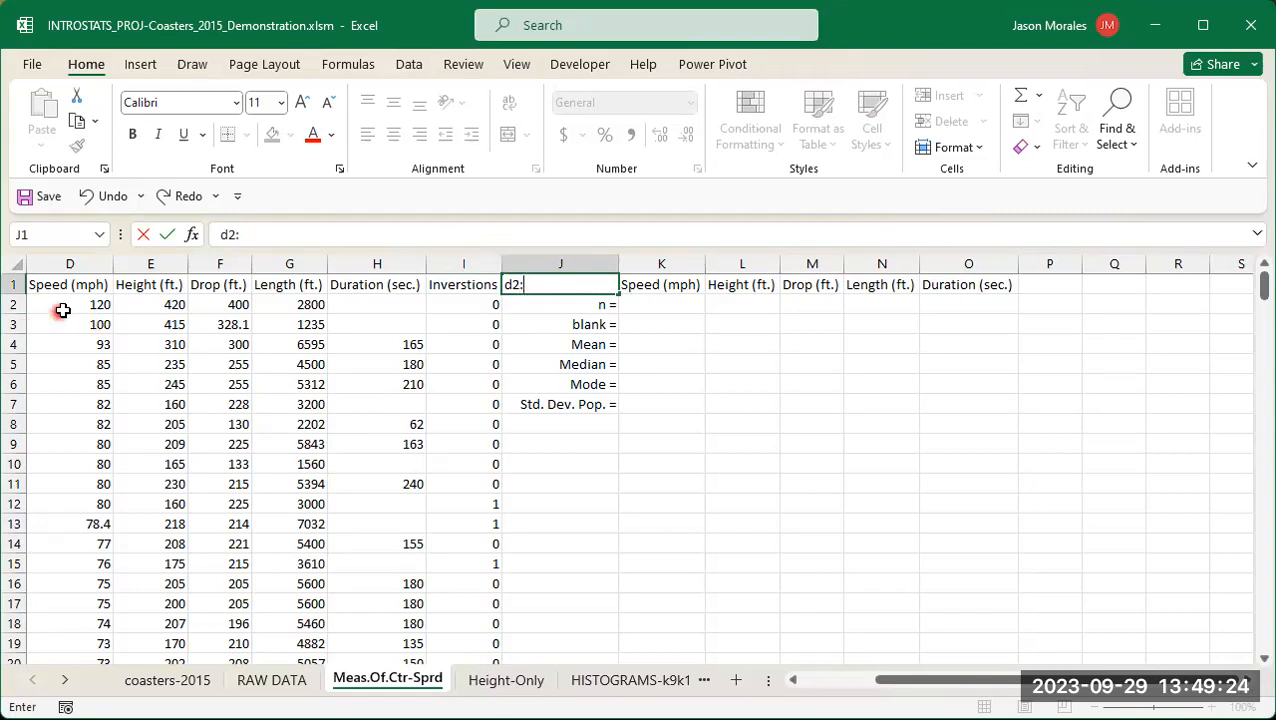
{"action": "scroll", "coordinate": [77, 332], "scroll_direction": "down", "scroll_amount": 2}
{"action": "scroll", "coordinate": [77, 332], "scroll_direction": "down", "scroll_amount": 20}
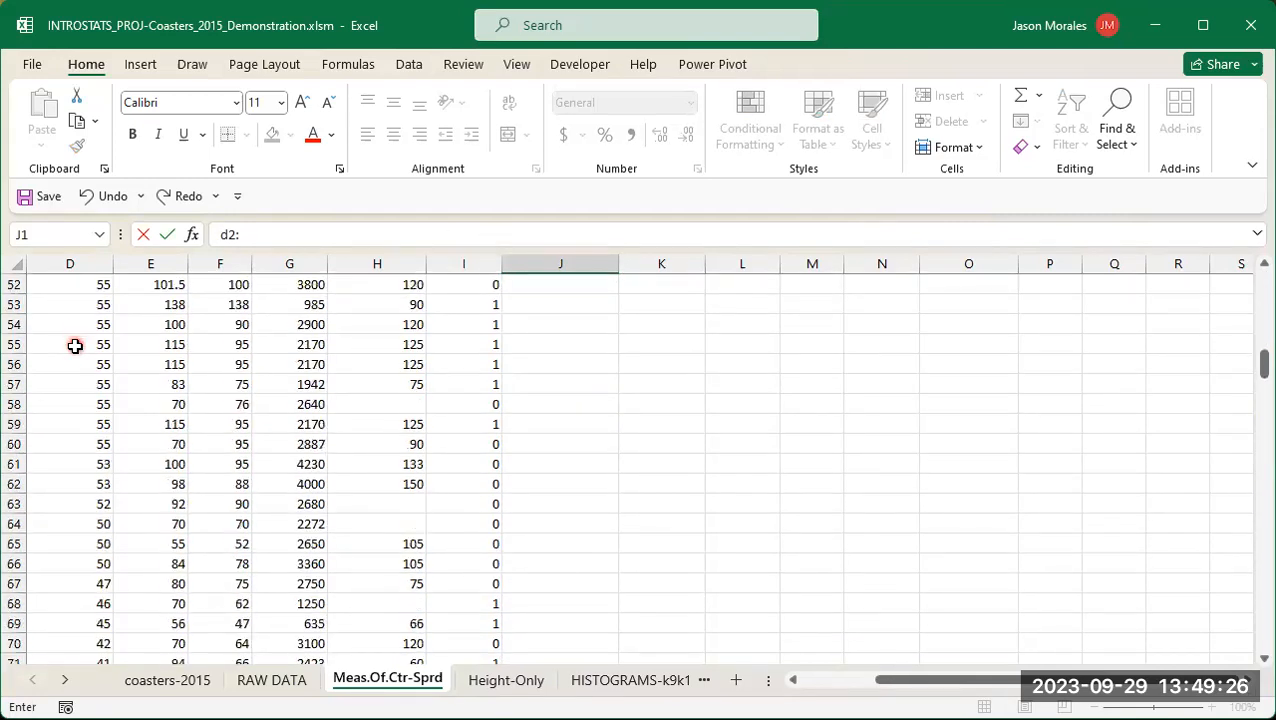
{"action": "scroll", "coordinate": [75, 349], "scroll_direction": "down", "scroll_amount": 20}
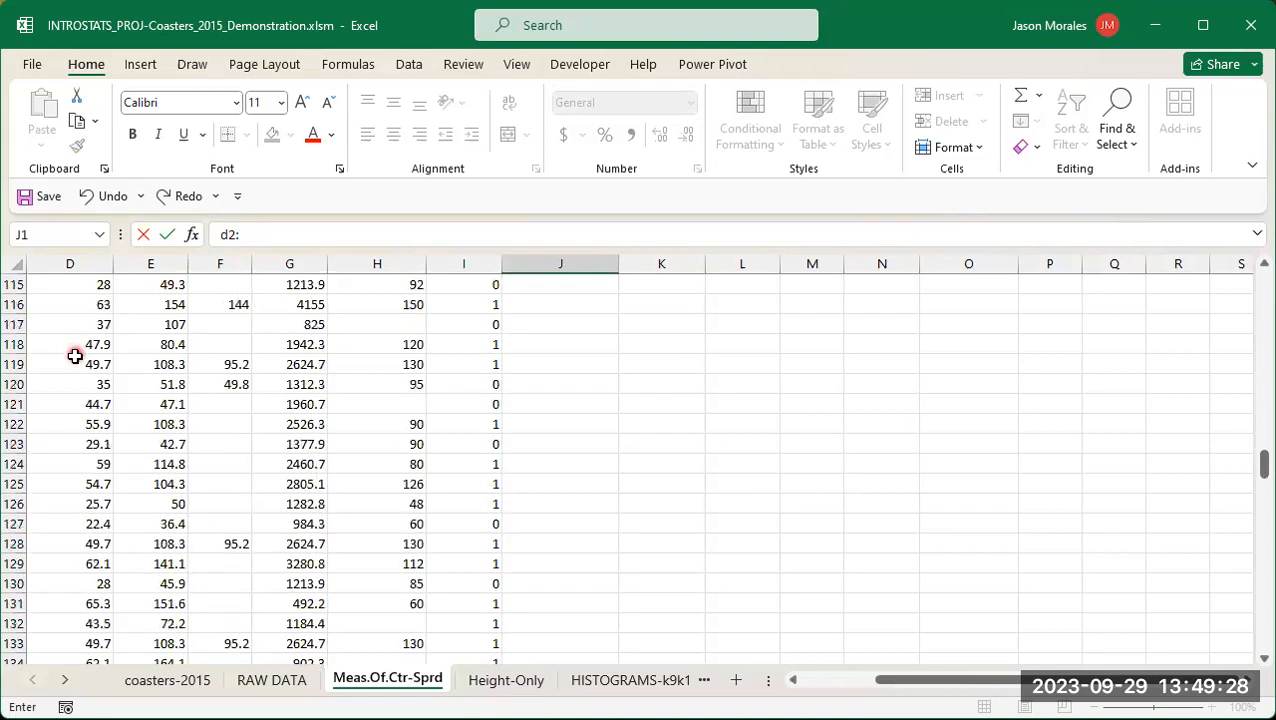
{"action": "scroll", "coordinate": [75, 361], "scroll_direction": "down", "scroll_amount": 20}
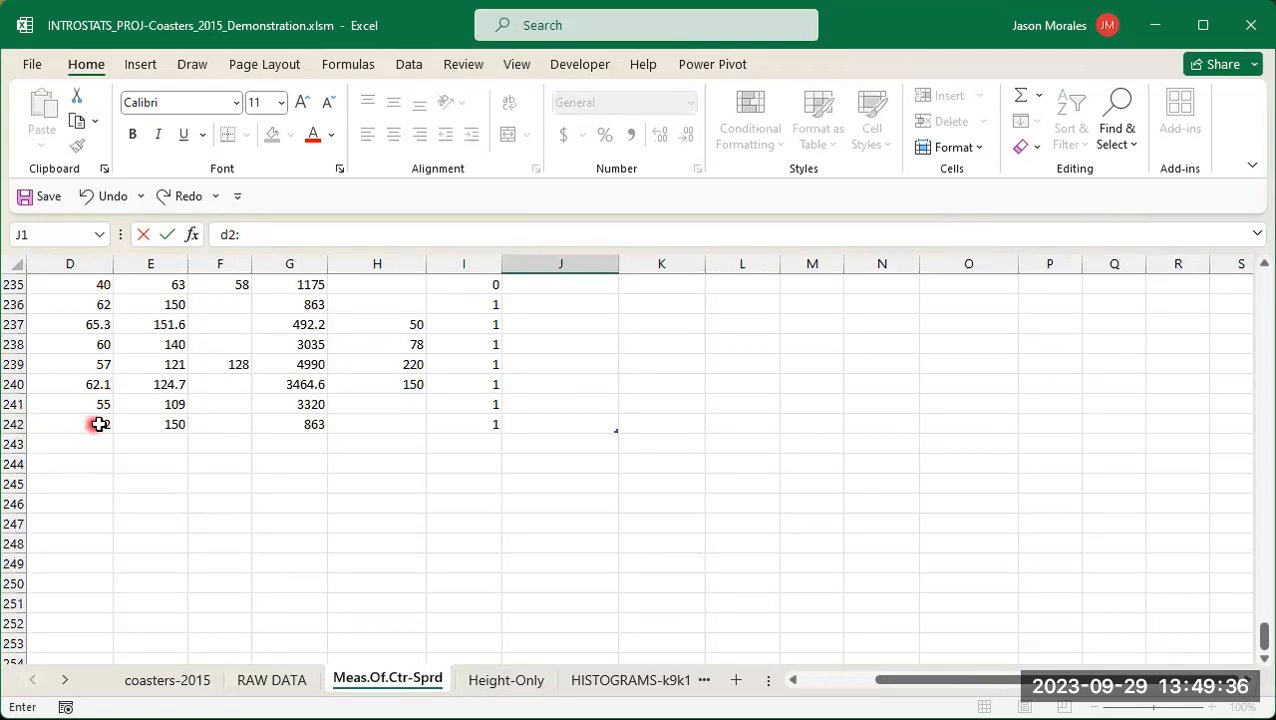
{"action": "scroll", "coordinate": [100, 425], "scroll_direction": "up", "scroll_amount": 20}
{"action": "scroll", "coordinate": [240, 432], "scroll_direction": "up", "scroll_amount": 2}
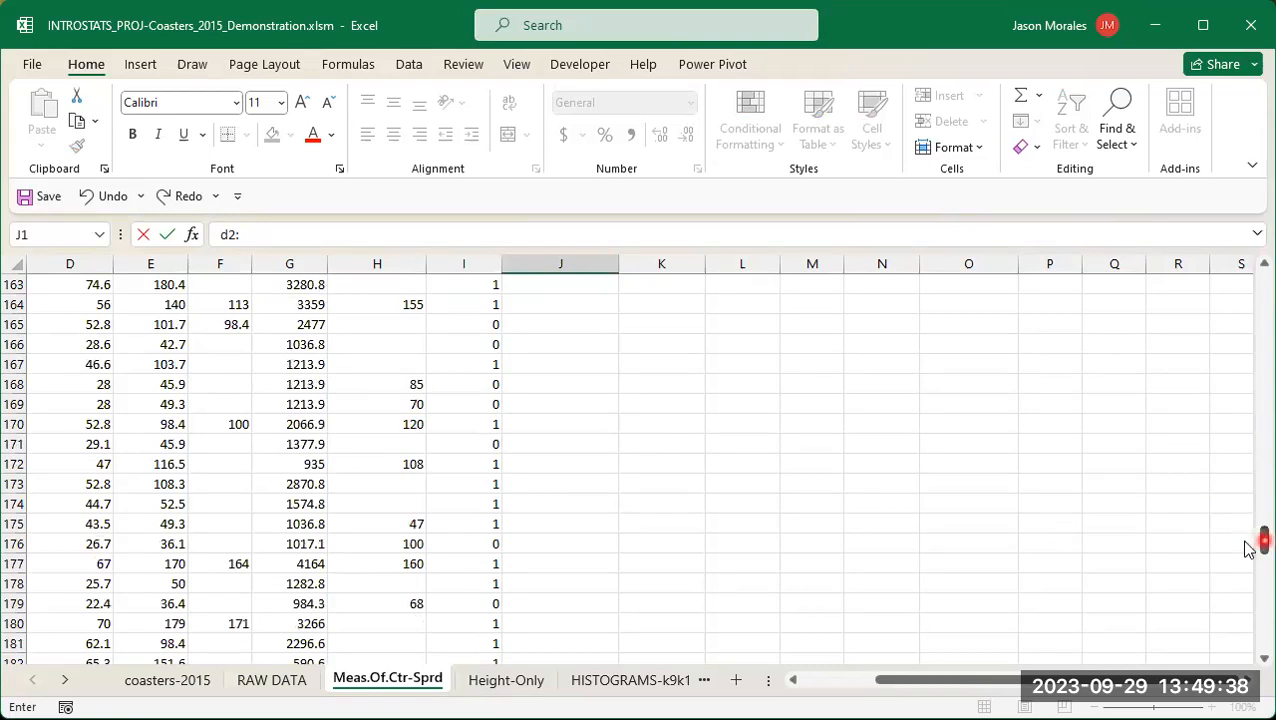
{"action": "left_click_drag", "start_coordinate": [1264, 540], "coordinate": [1245, 260]}
{"action": "type", "text": "d242"}
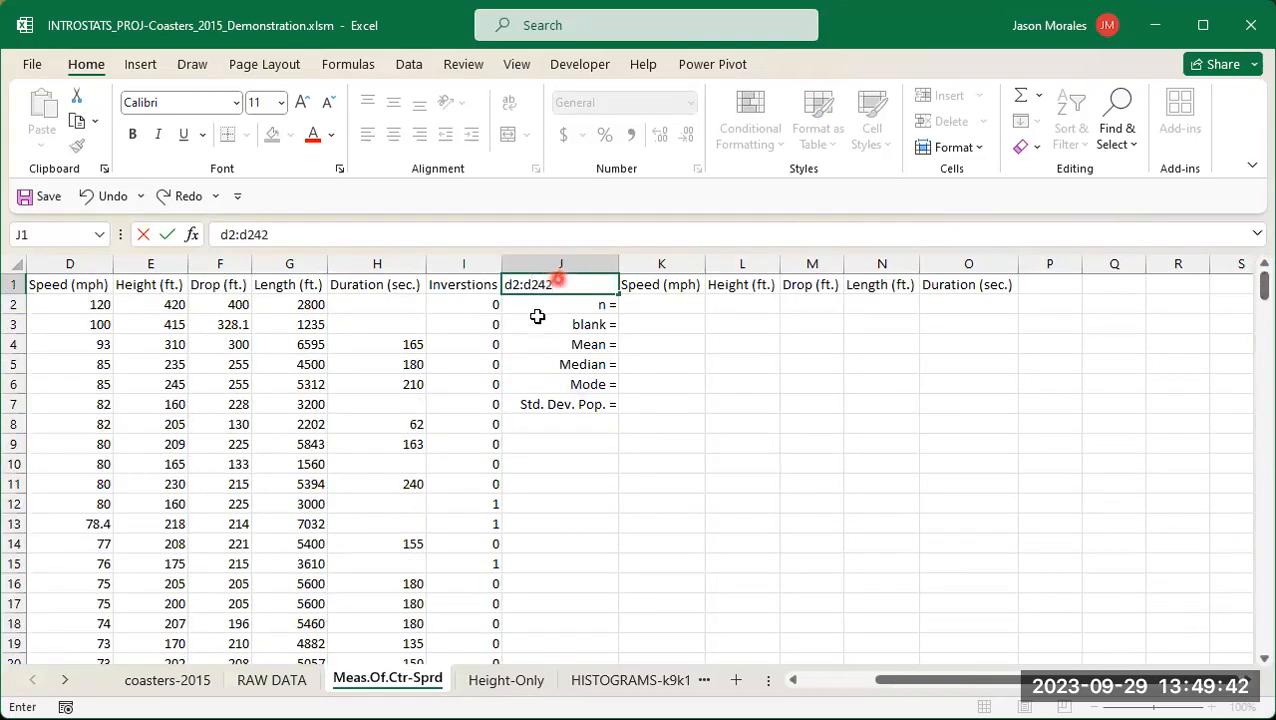
{"action": "left_click", "coordinate": [668, 306]}
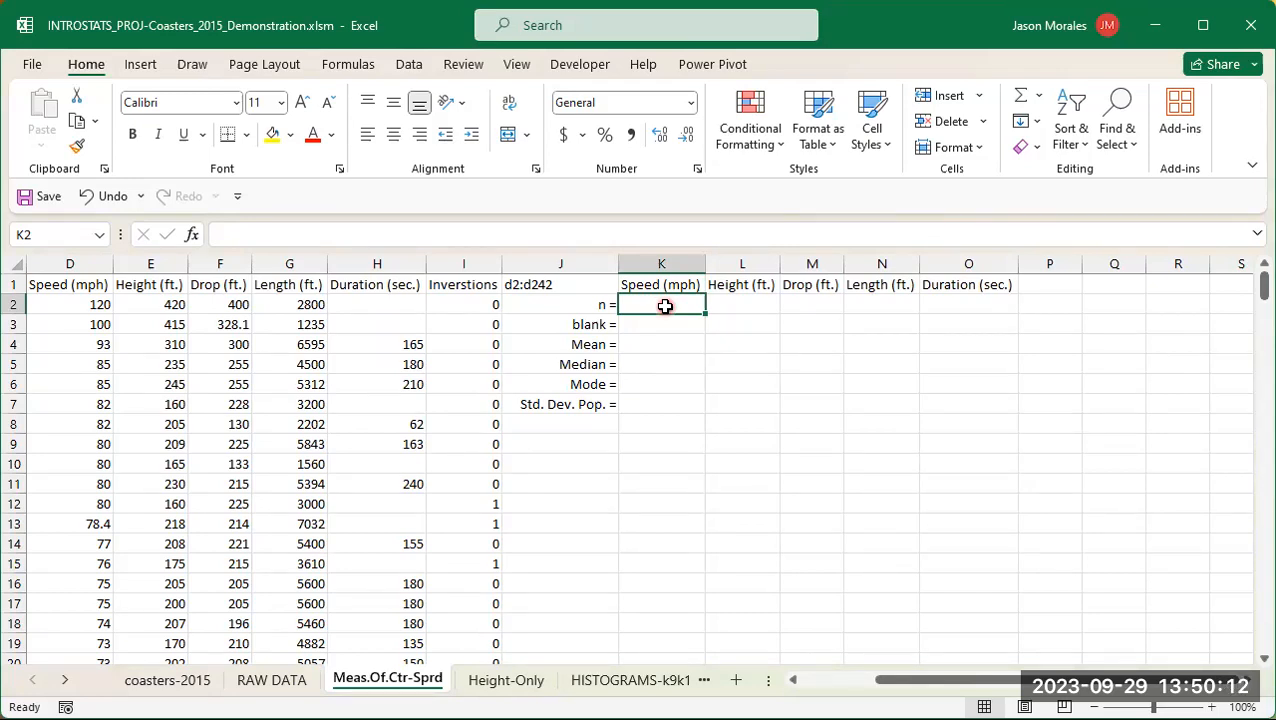
{"action": "type", "text": "="}
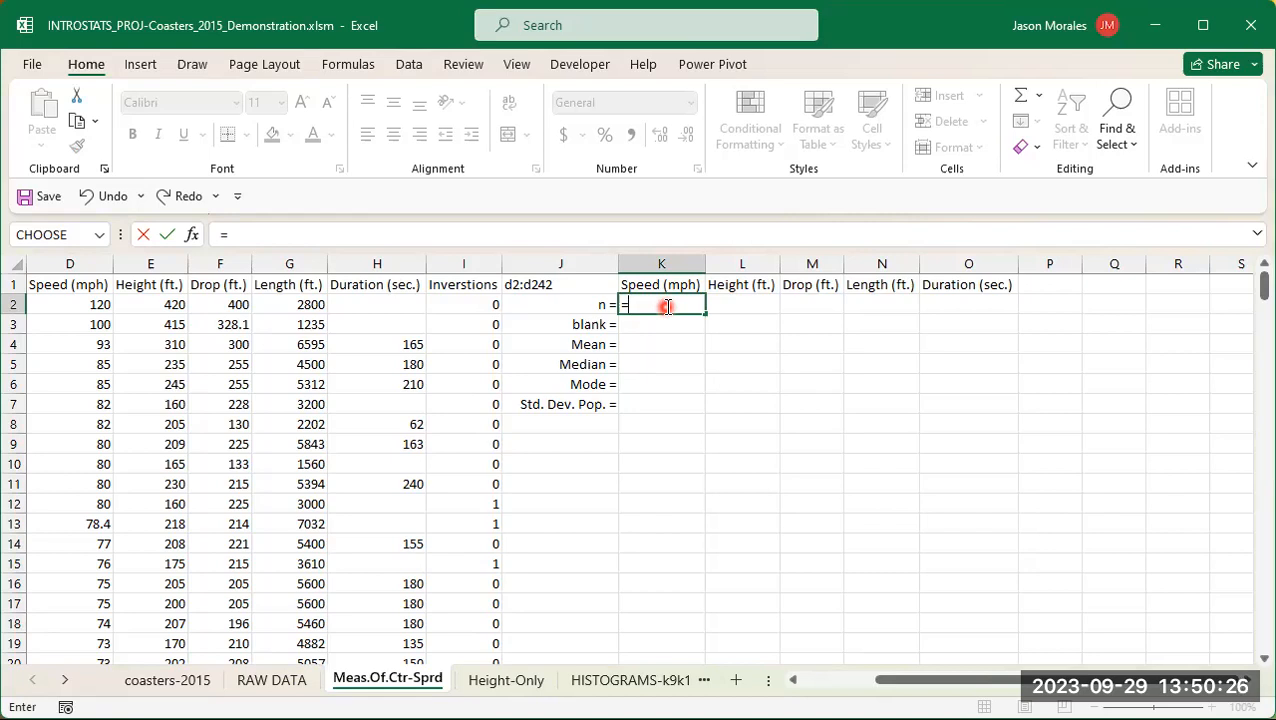
{"action": "type", "text": "c"}
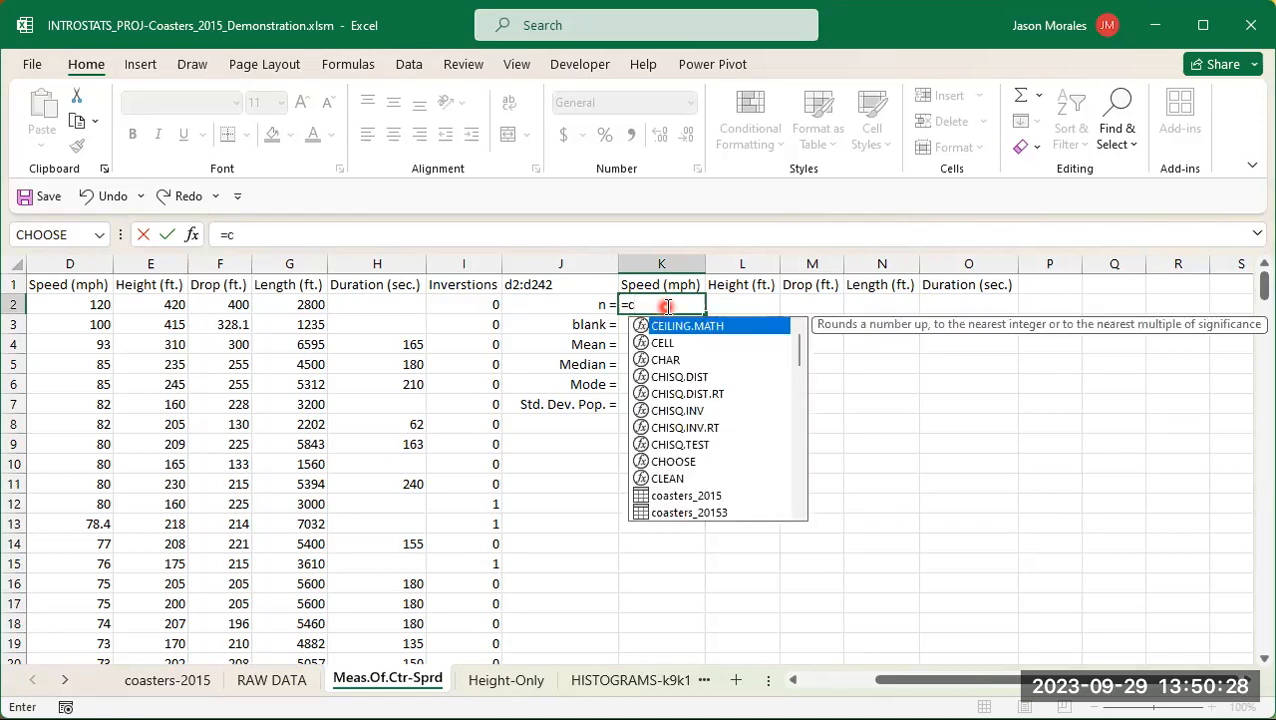
{"action": "type", "text": "oun"}
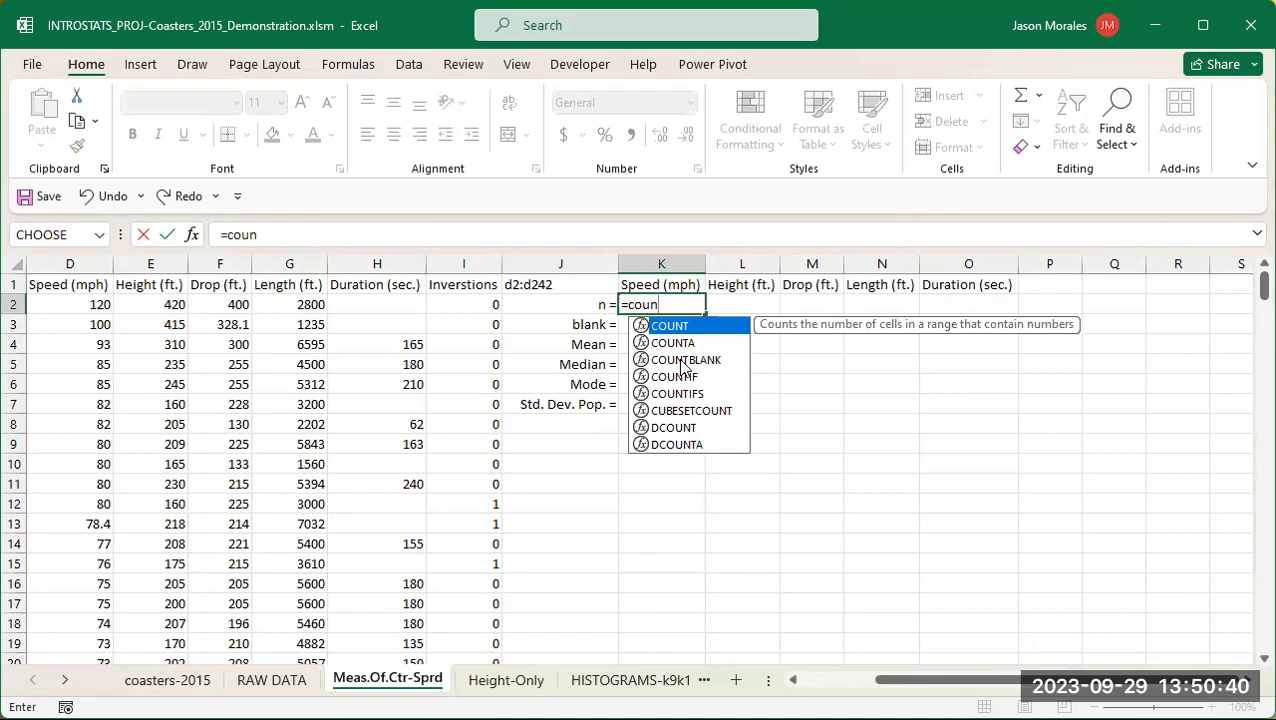
{"action": "key", "text": "Escape"}
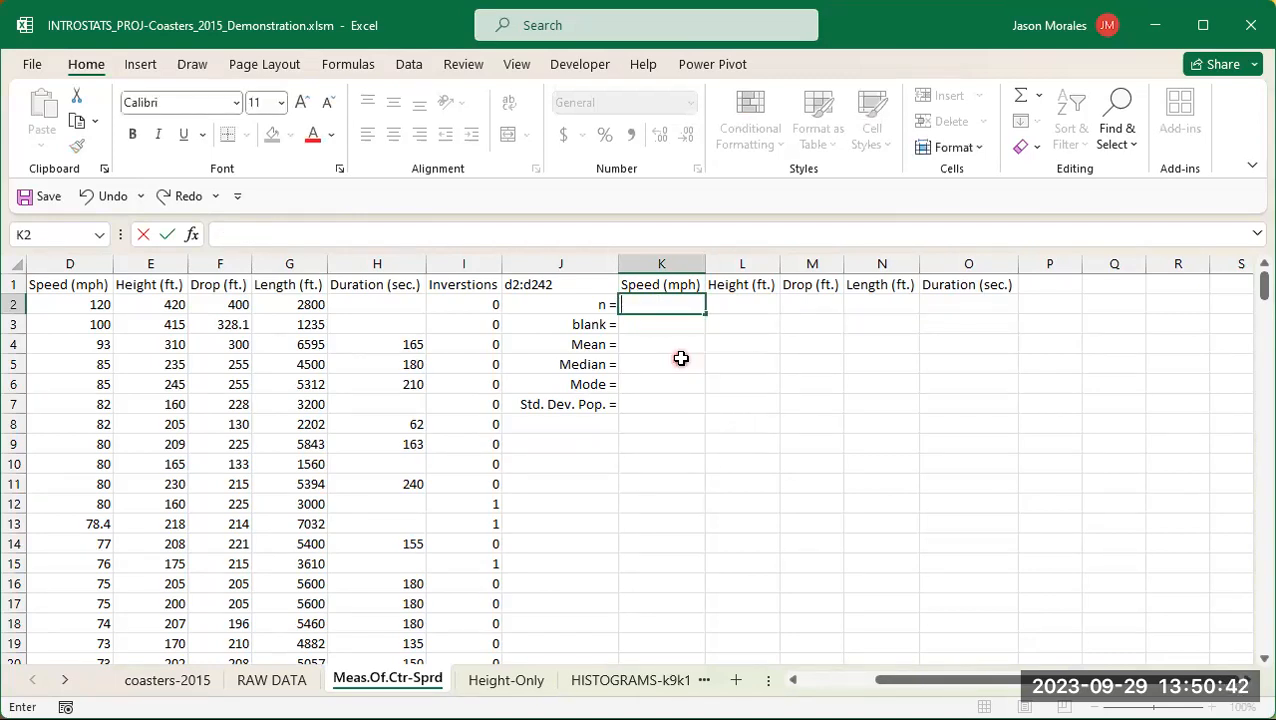
{"action": "type", "text": "count ="}
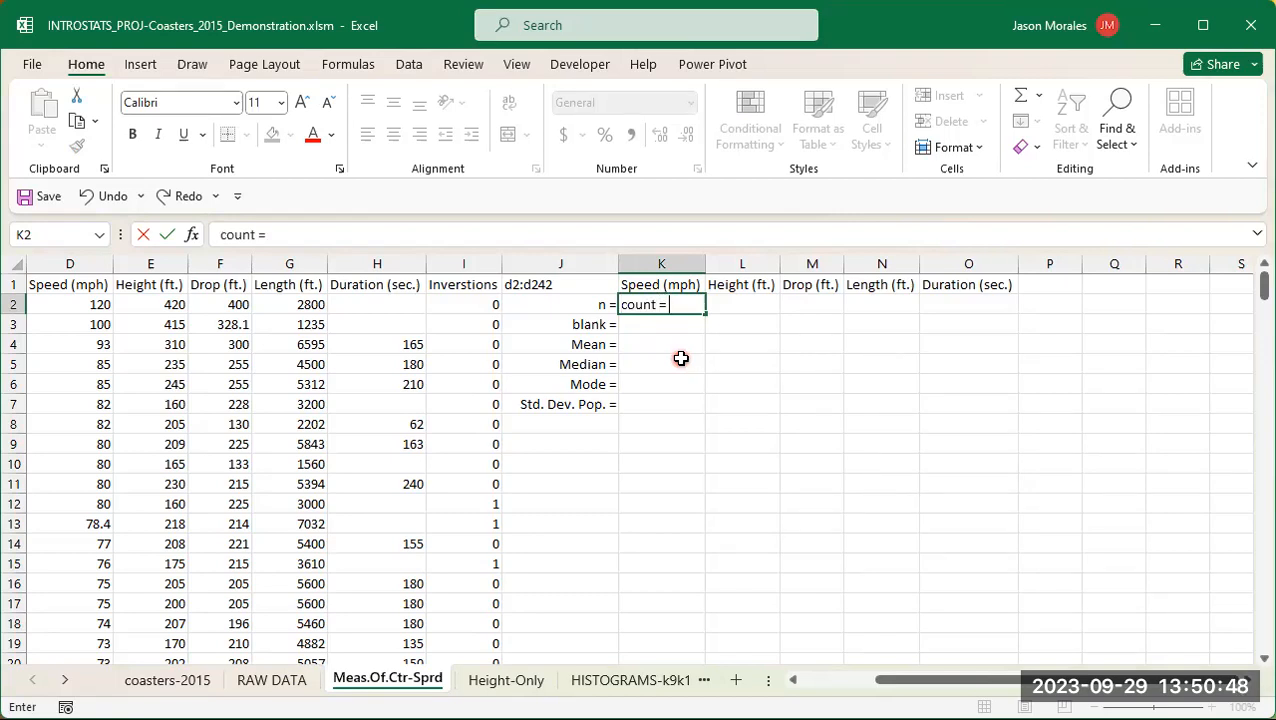
{"action": "key", "text": "Return"}
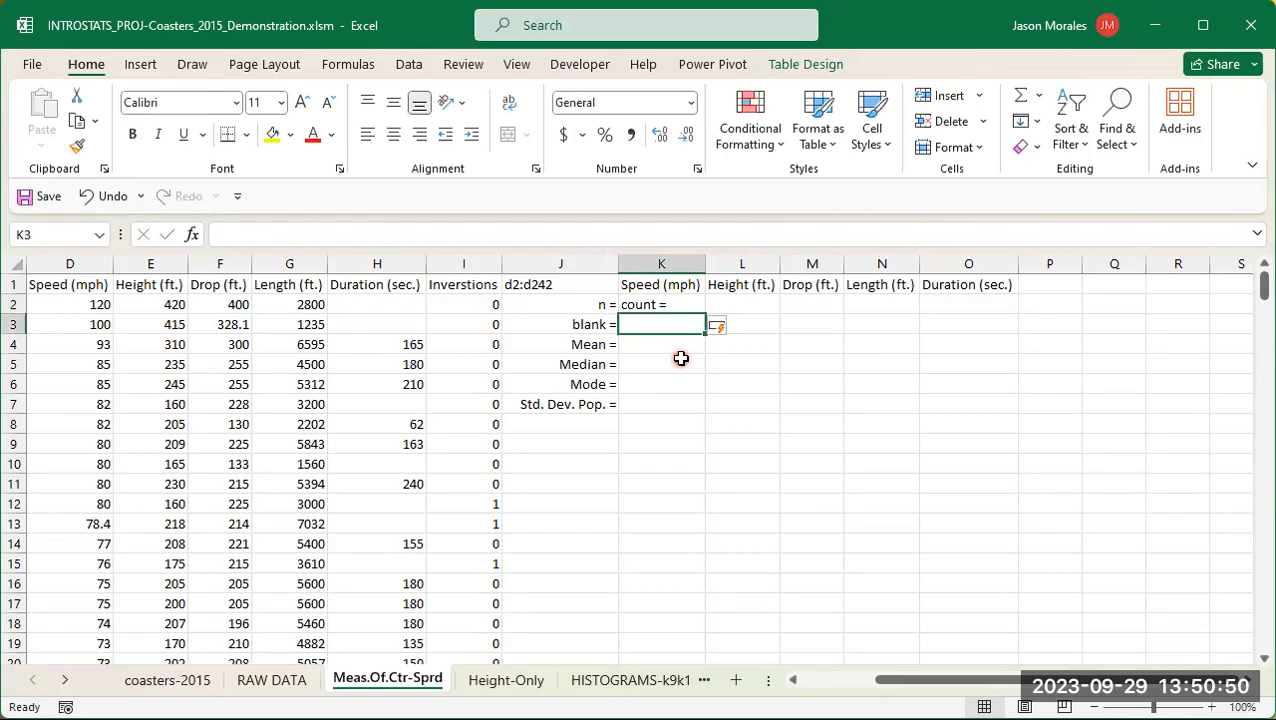
{"action": "key", "text": "Up"}
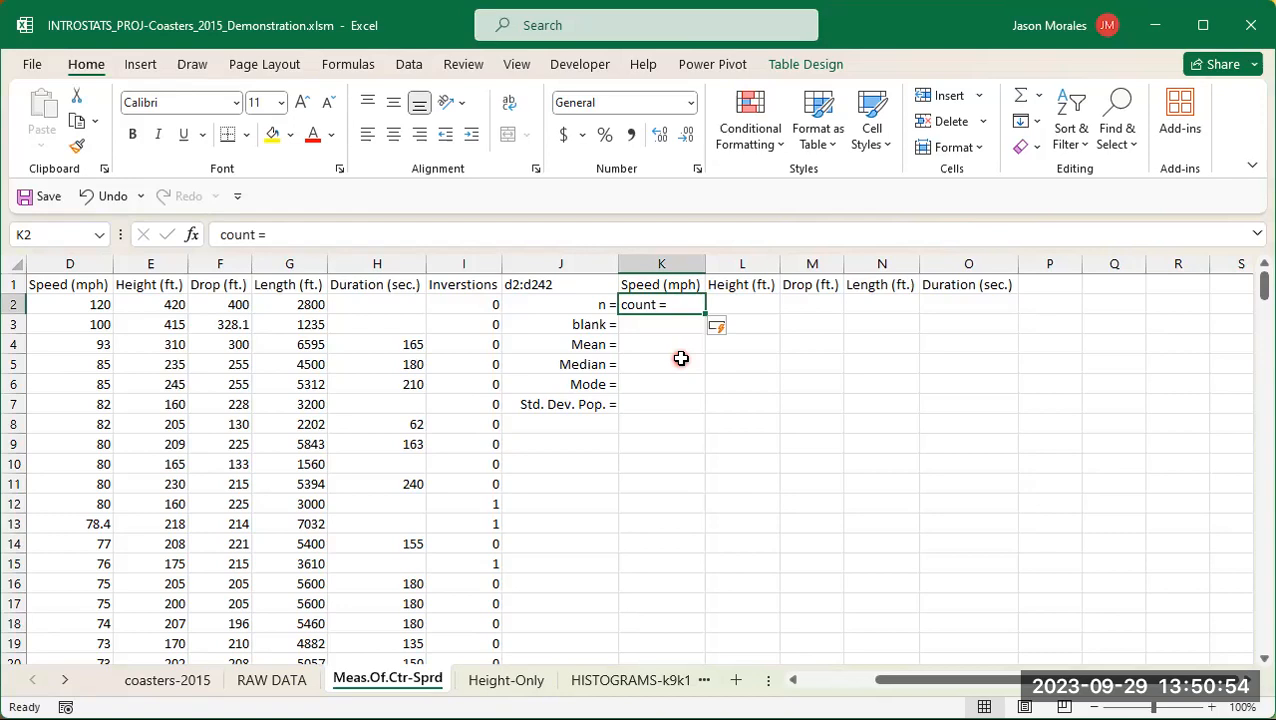
{"action": "key", "text": "Delete"}
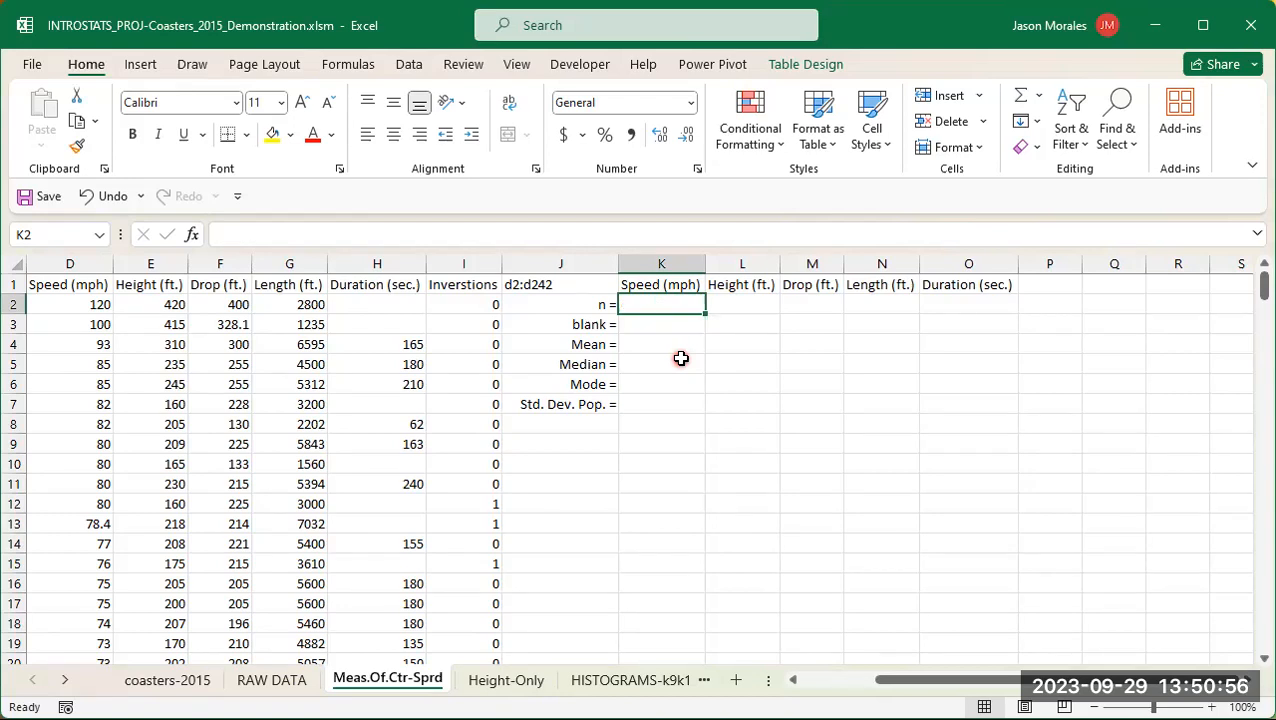
Step: Enter the formula =COUNT(d2:d242) in cell K2 to count the Speed (mph) values
{"action": "type", "text": "="}
{"action": "left_click", "coordinate": [680, 360]}
{"action": "type", "text": "count"}
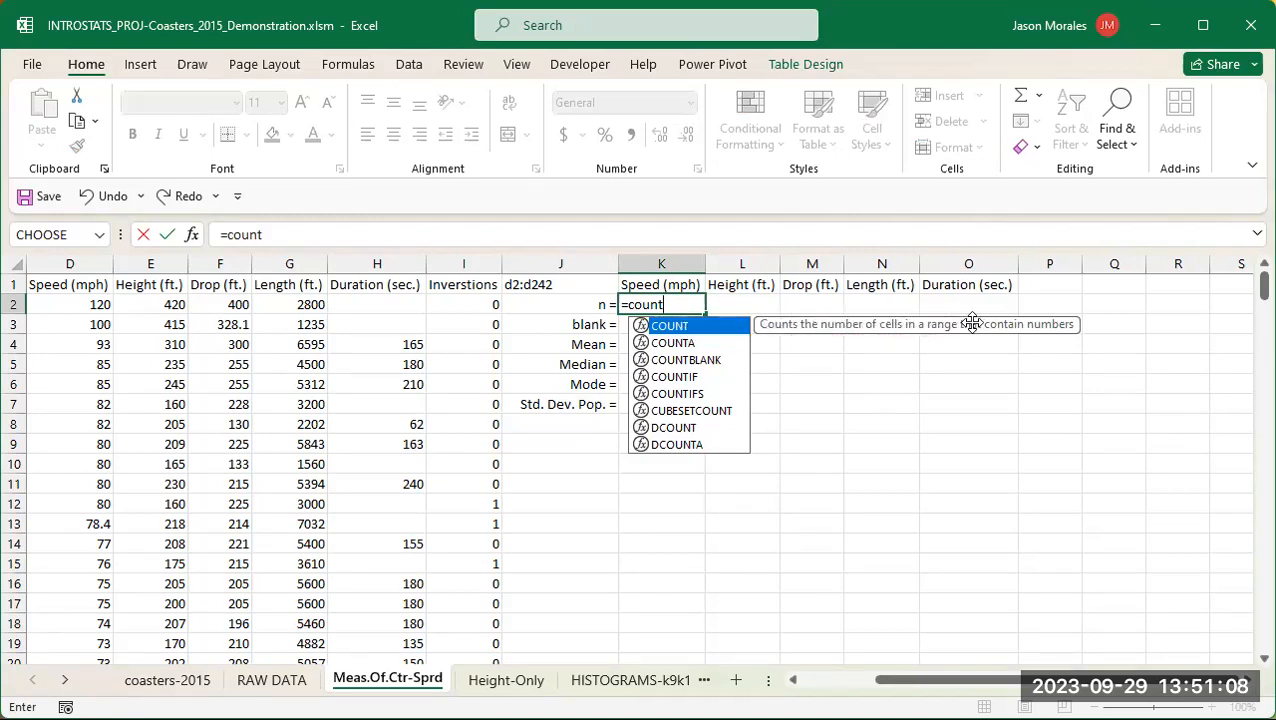
{"action": "double_click", "coordinate": [676, 328]}
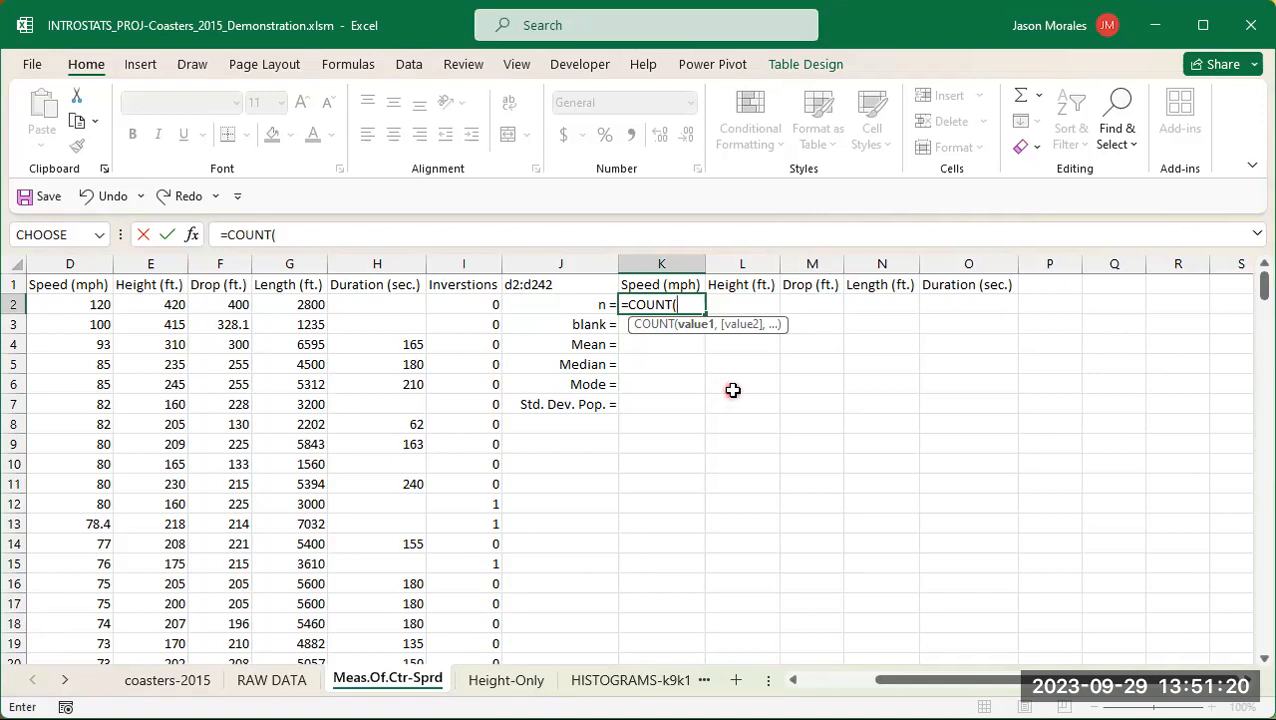
{"action": "type", "text": "d2:"}
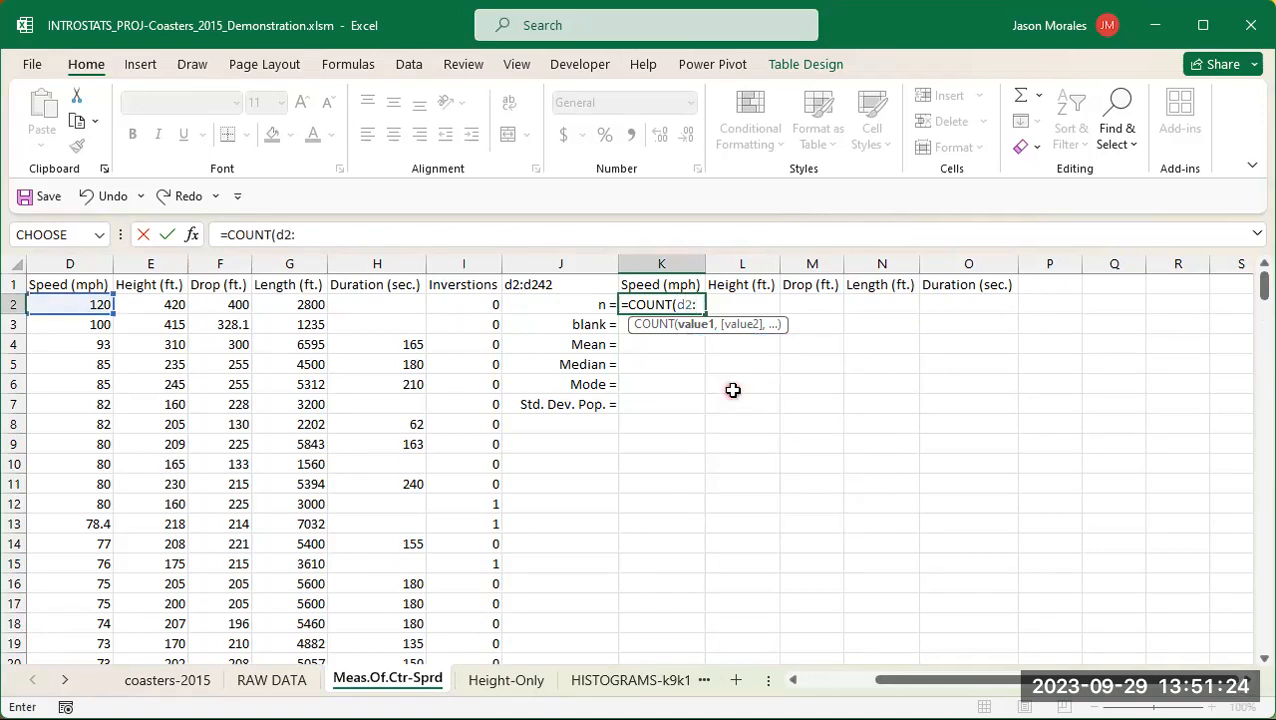
{"action": "type", "text": "d242"}
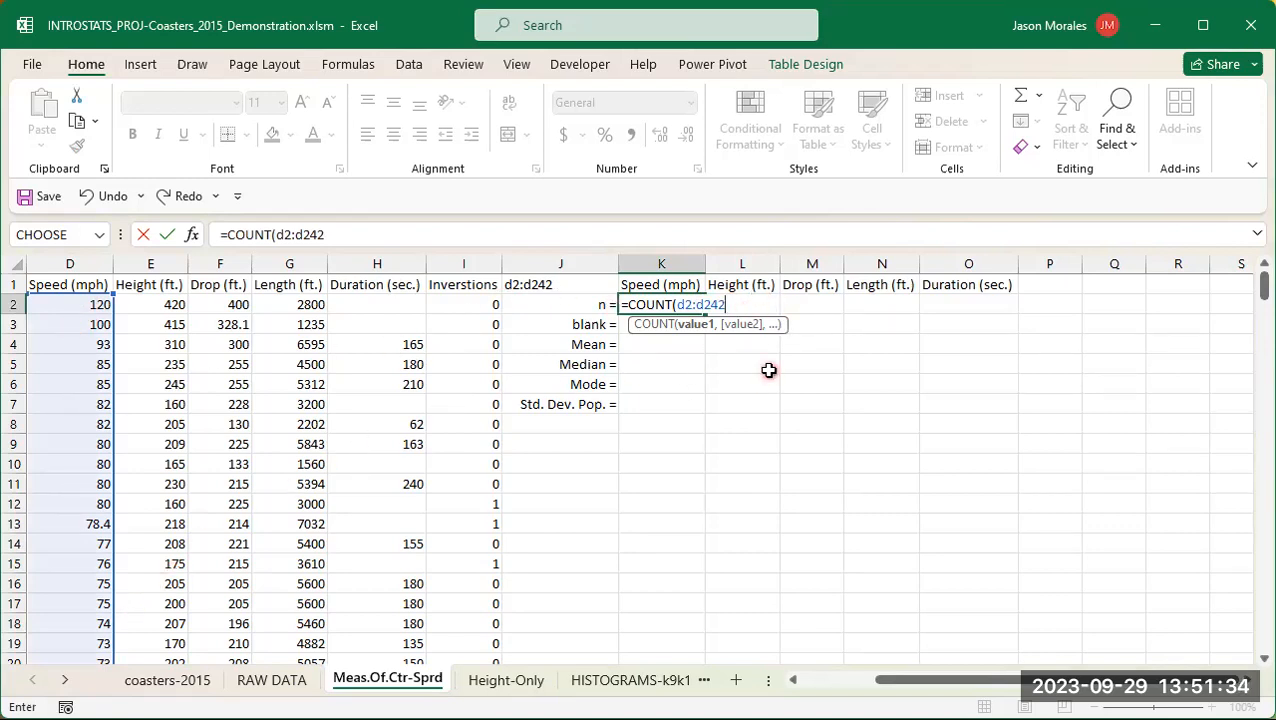
{"action": "key", "text": "BackSpace"}
{"action": "key", "text": "BackSpace"}
{"action": "key", "text": "BackSpace"}
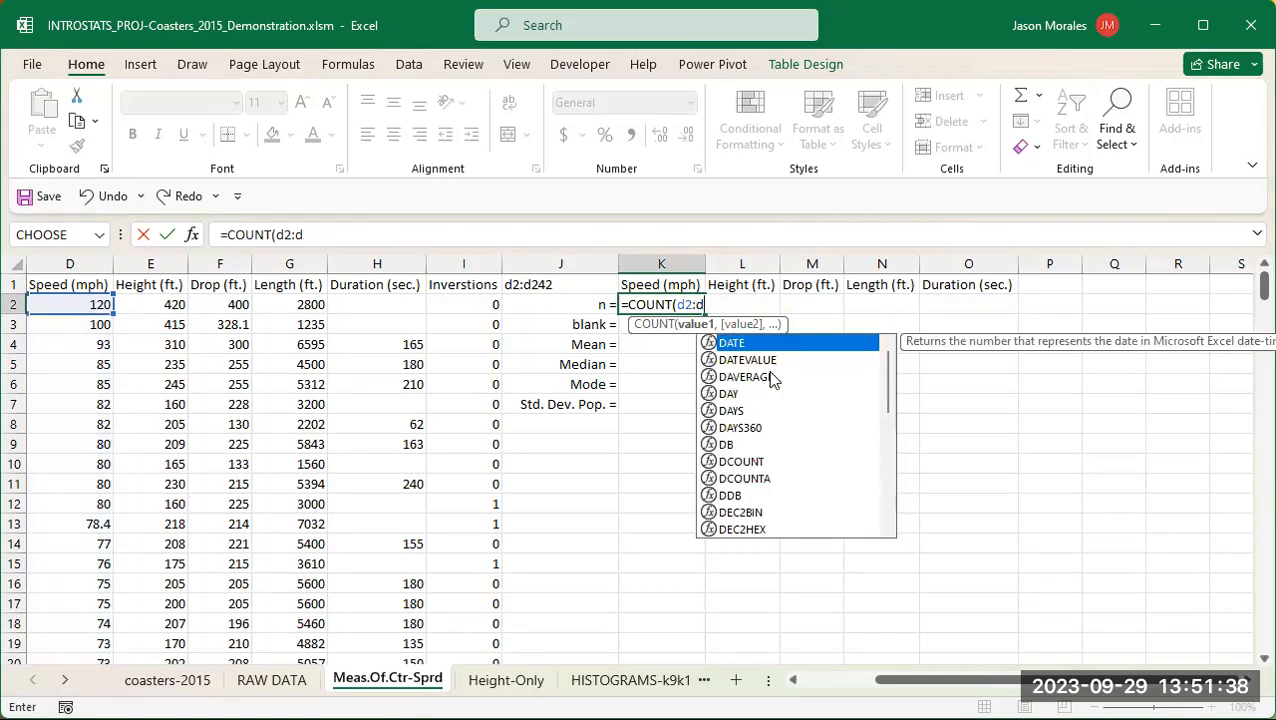
{"action": "type", "text": "15"}
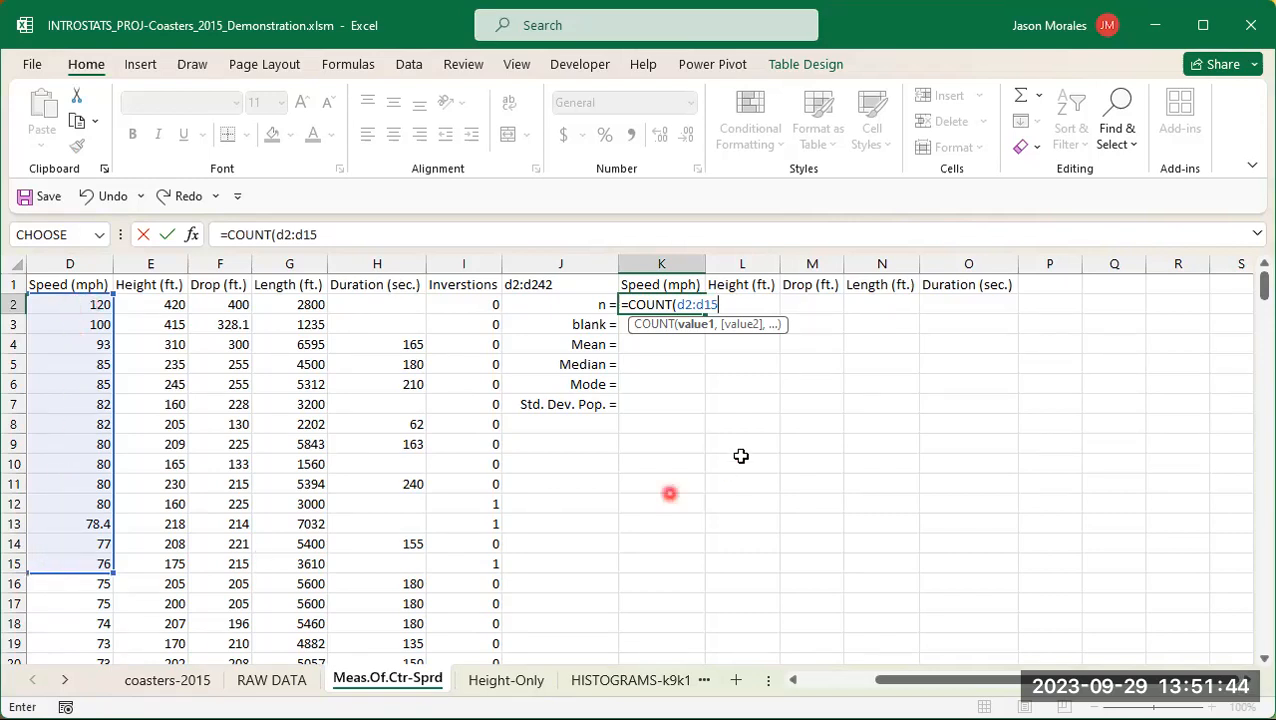
{"action": "key", "text": "BackSpace"}
{"action": "key", "text": "BackSpace"}
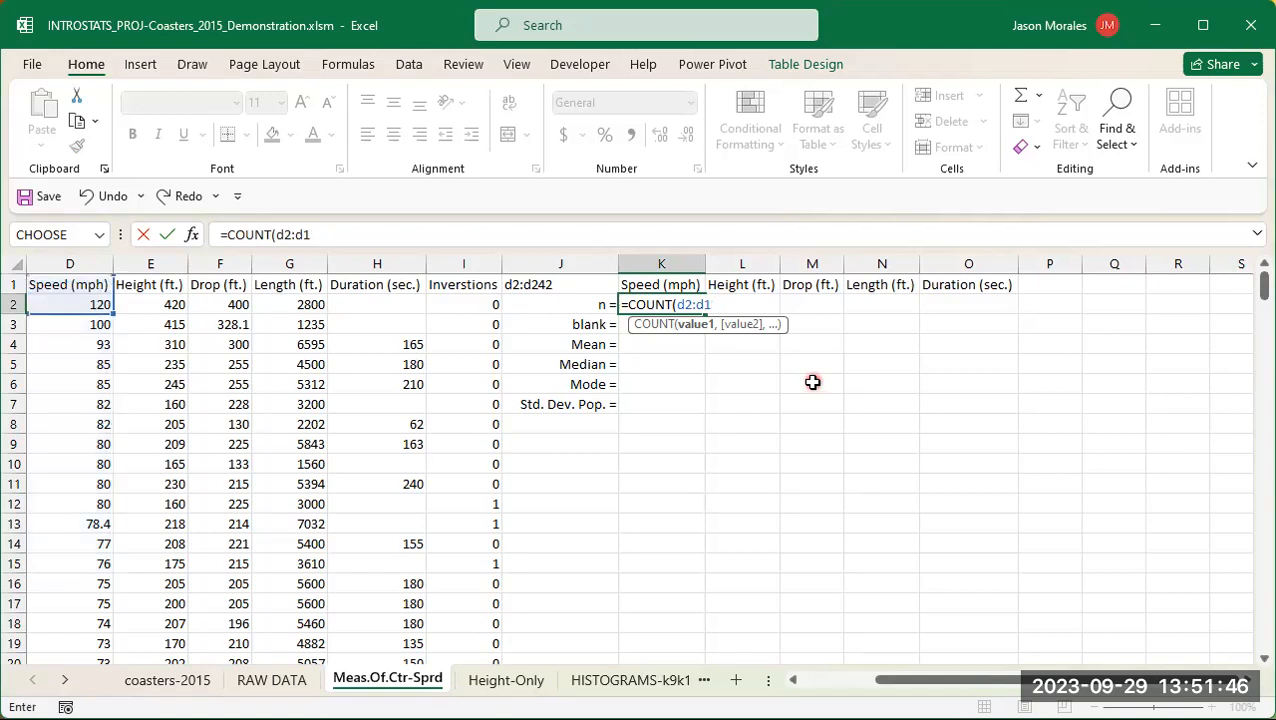
{"action": "type", "text": "242"}
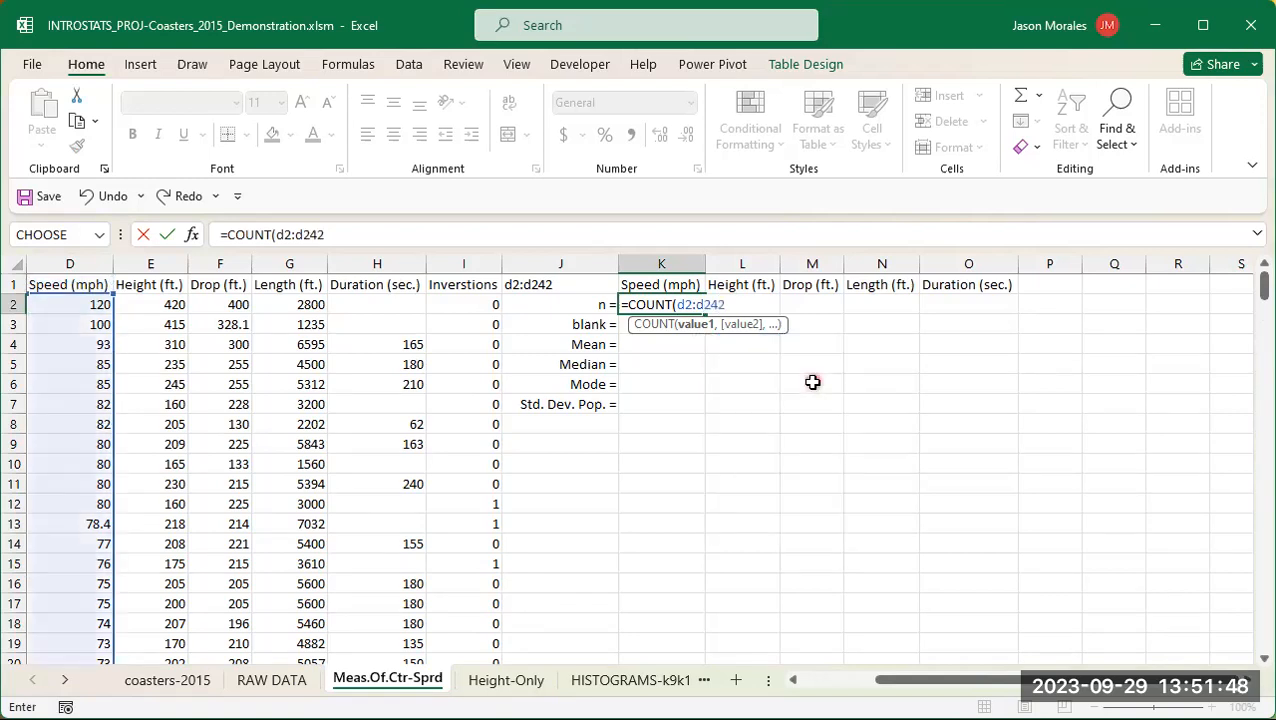
{"action": "type", "text": ")"}
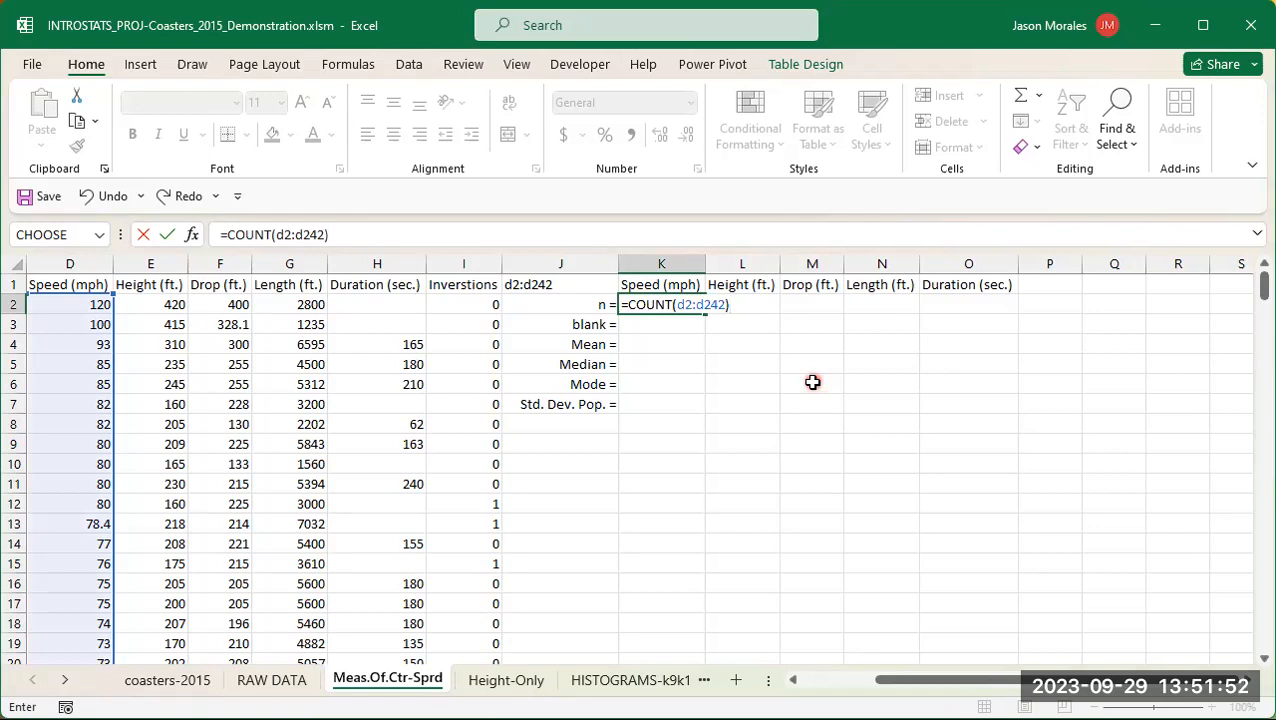
{"action": "key", "text": "Return"}
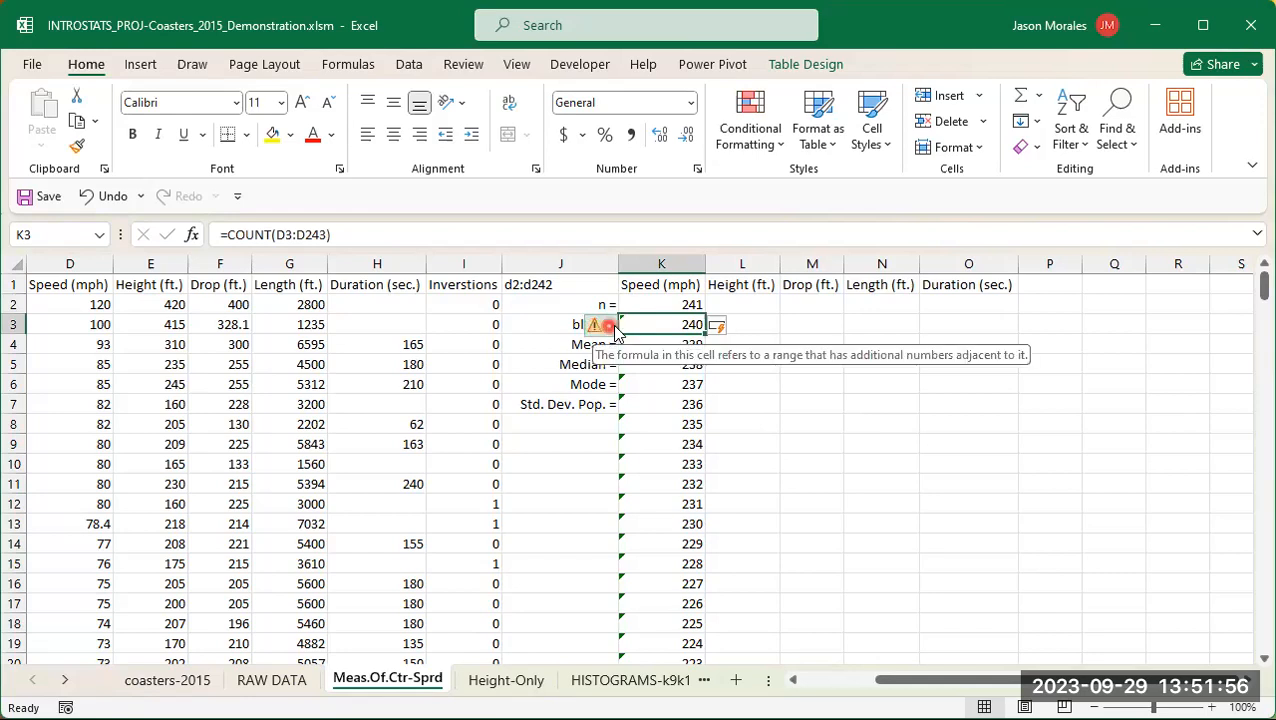
Step: Stop automatically creating calculated columns so that the COUNT formula stays only in cell K2
{"action": "left_click", "coordinate": [733, 327]}
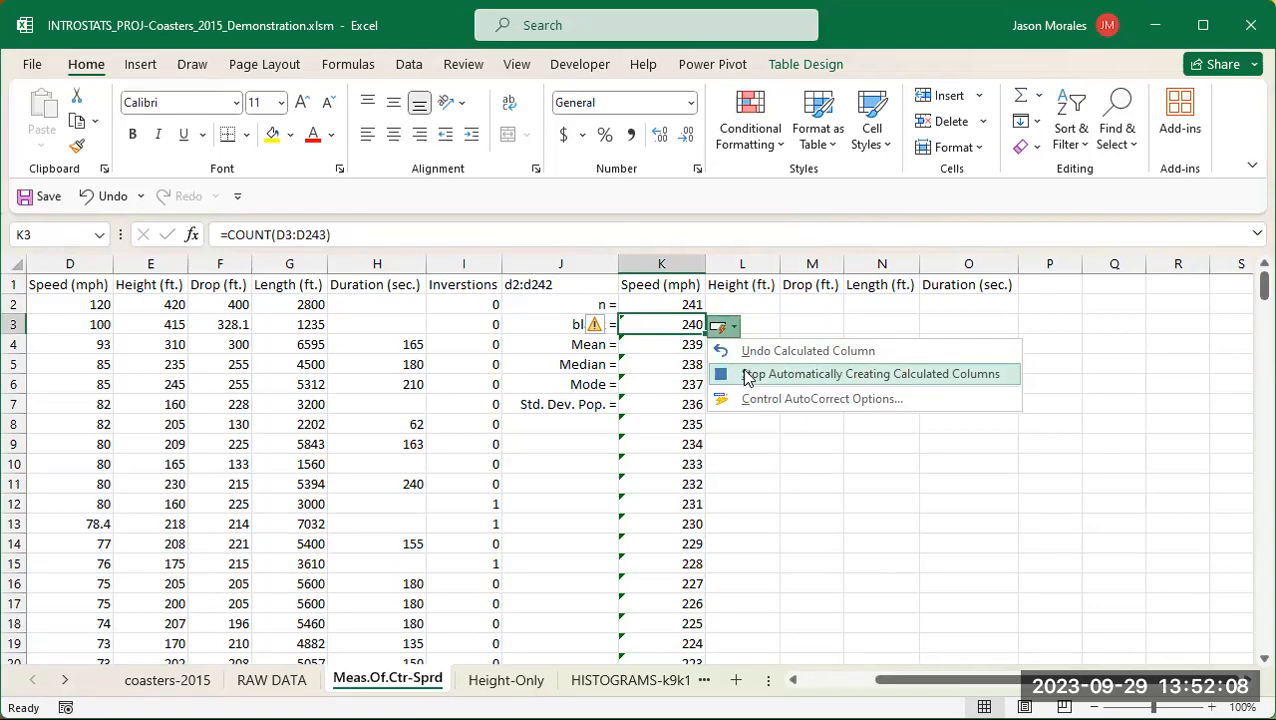
{"action": "left_click", "coordinate": [745, 375]}
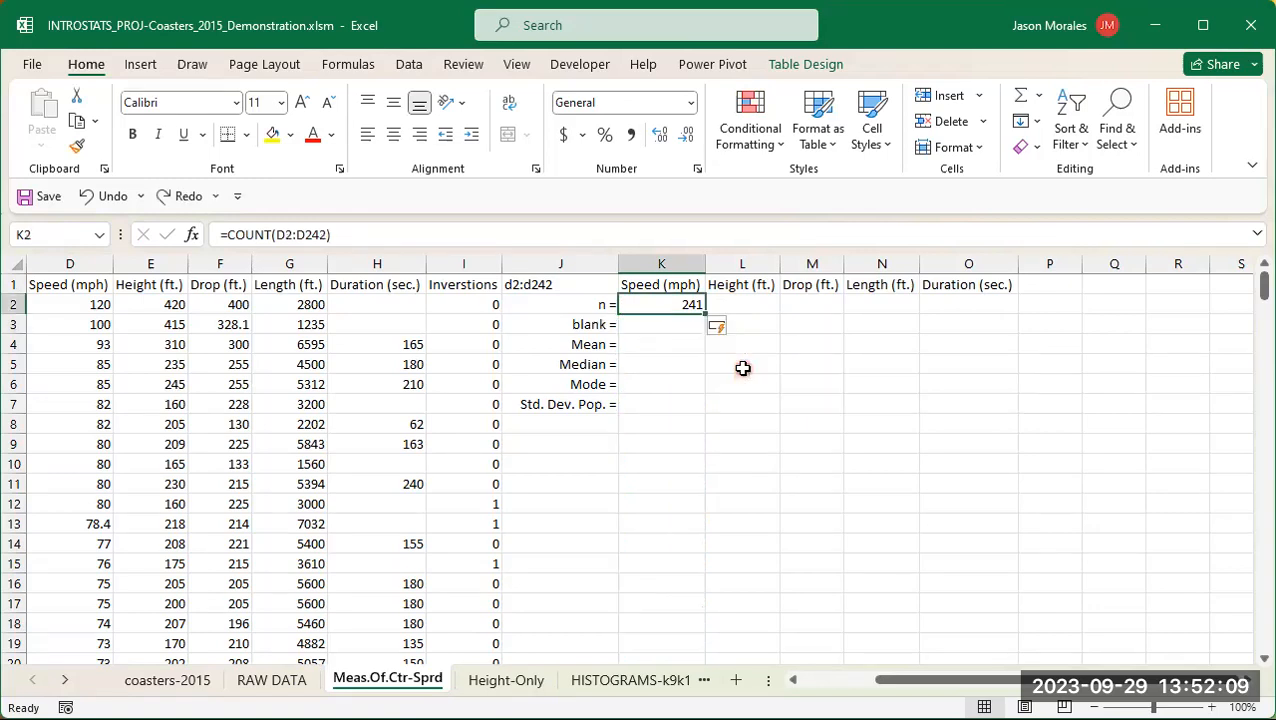
{"action": "left_click", "coordinate": [685, 328]}
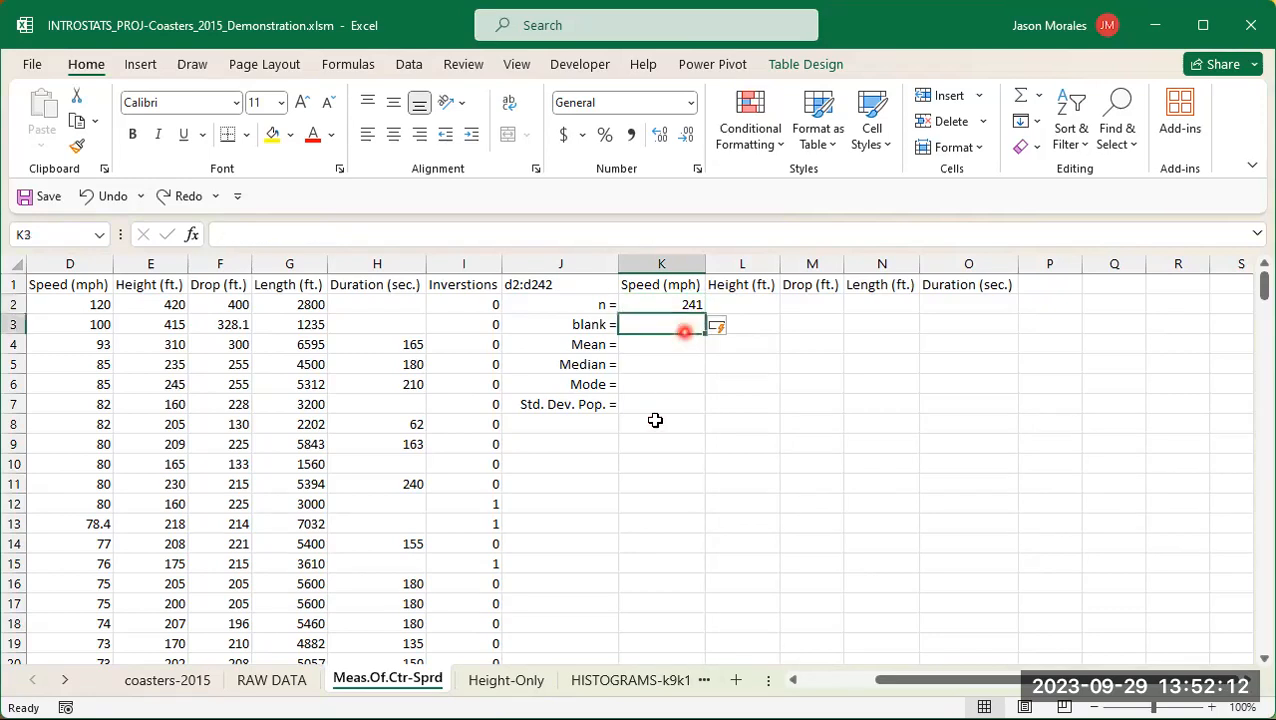
{"action": "left_click", "coordinate": [728, 327]}
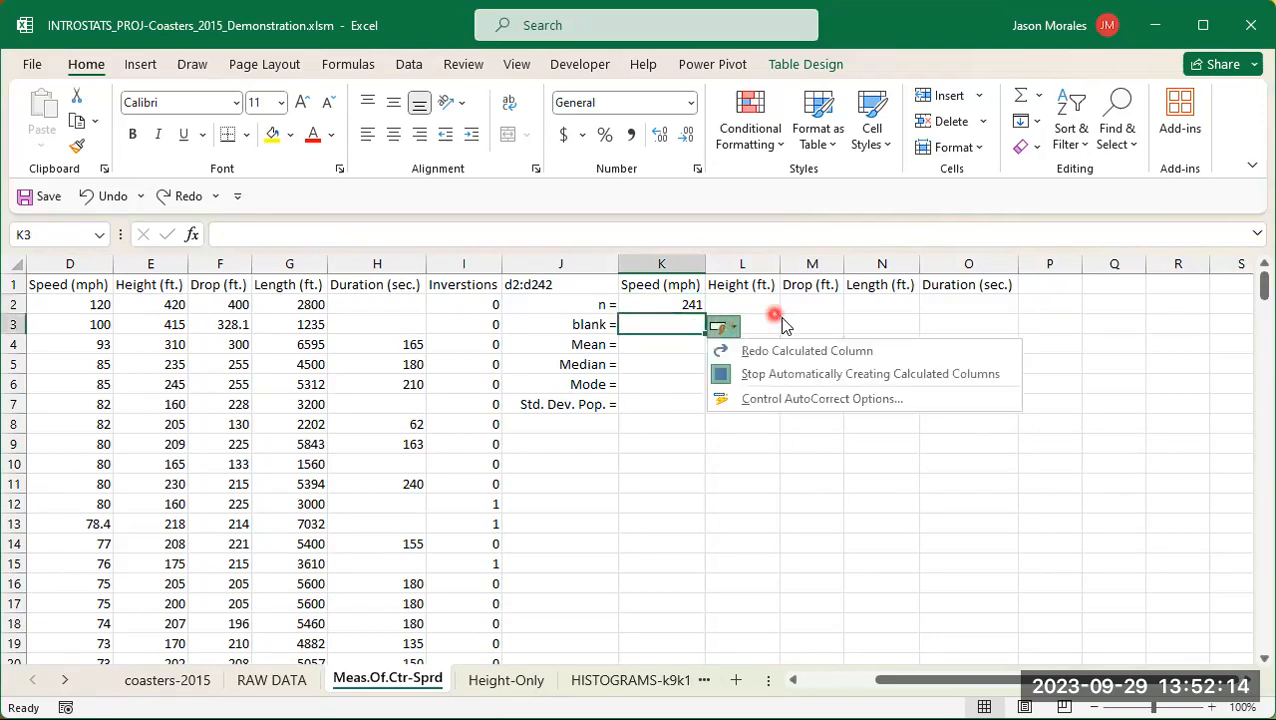
{"action": "left_click", "coordinate": [760, 483]}
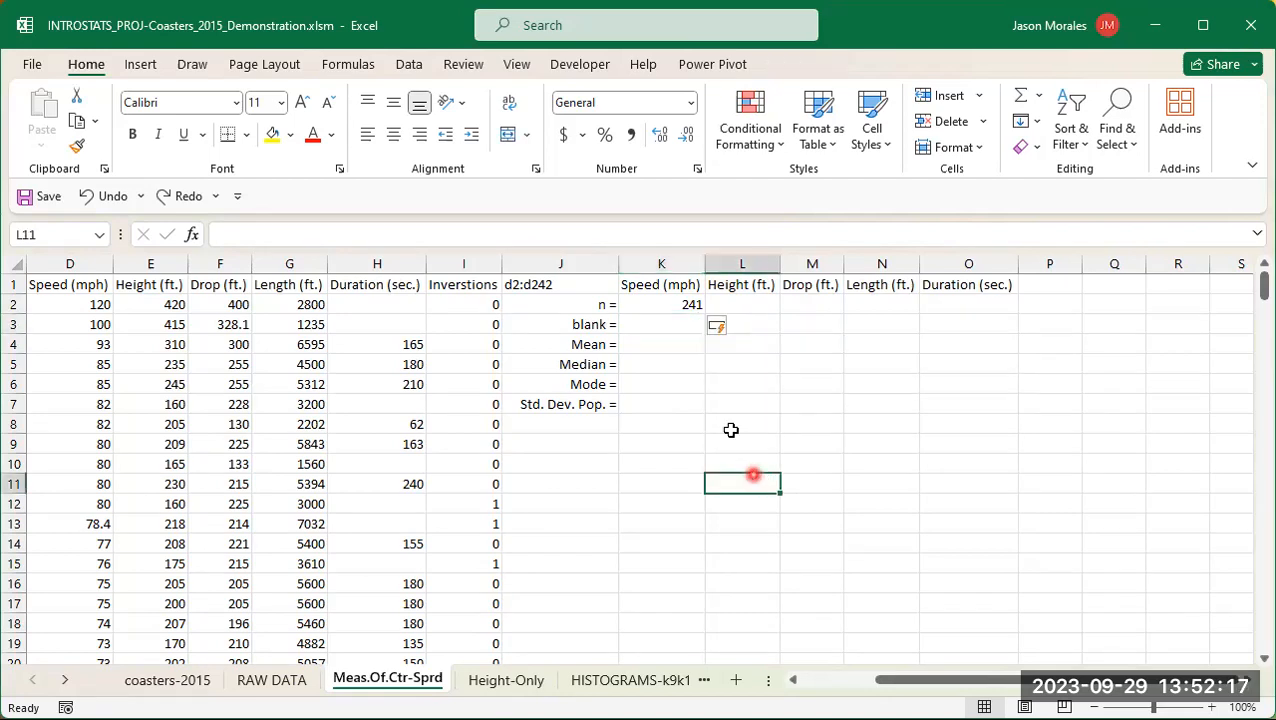
Step: Enter the formula =COUNTBLANK(d2:d242) in cell K3 to count the blank Speed (mph) cells
{"action": "left_click", "coordinate": [661, 328]}
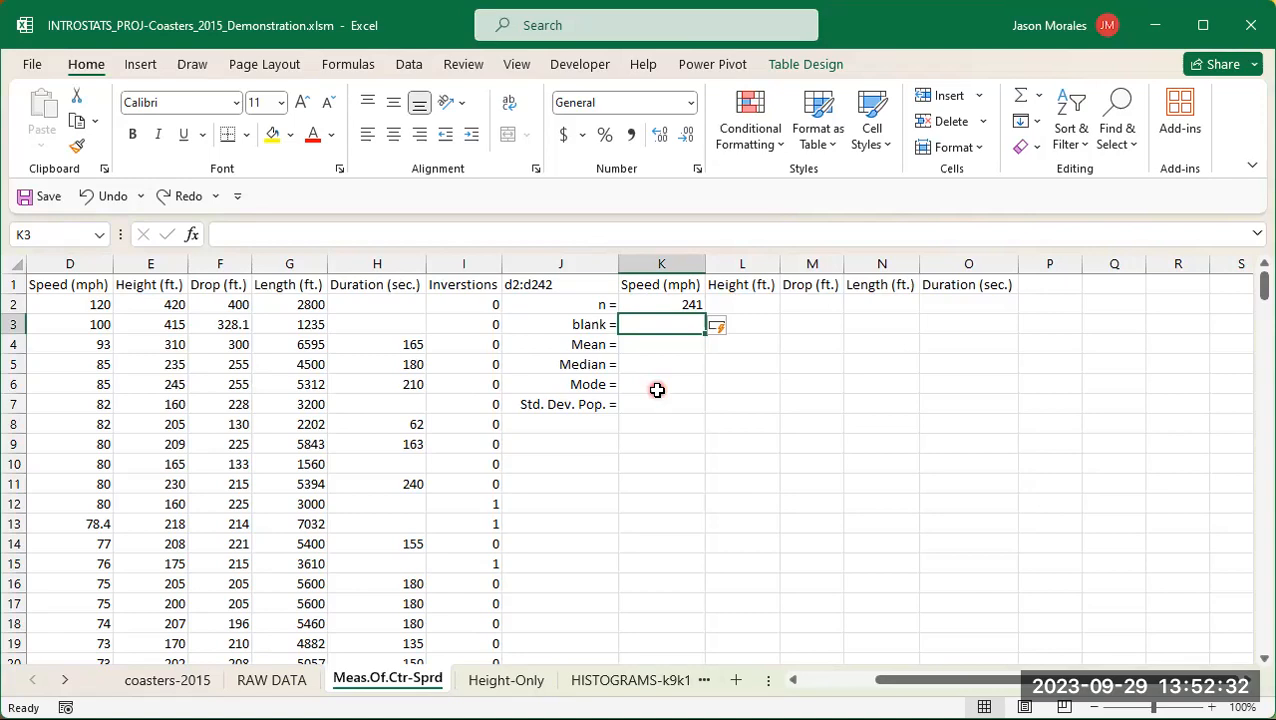
{"action": "type", "text": "="}
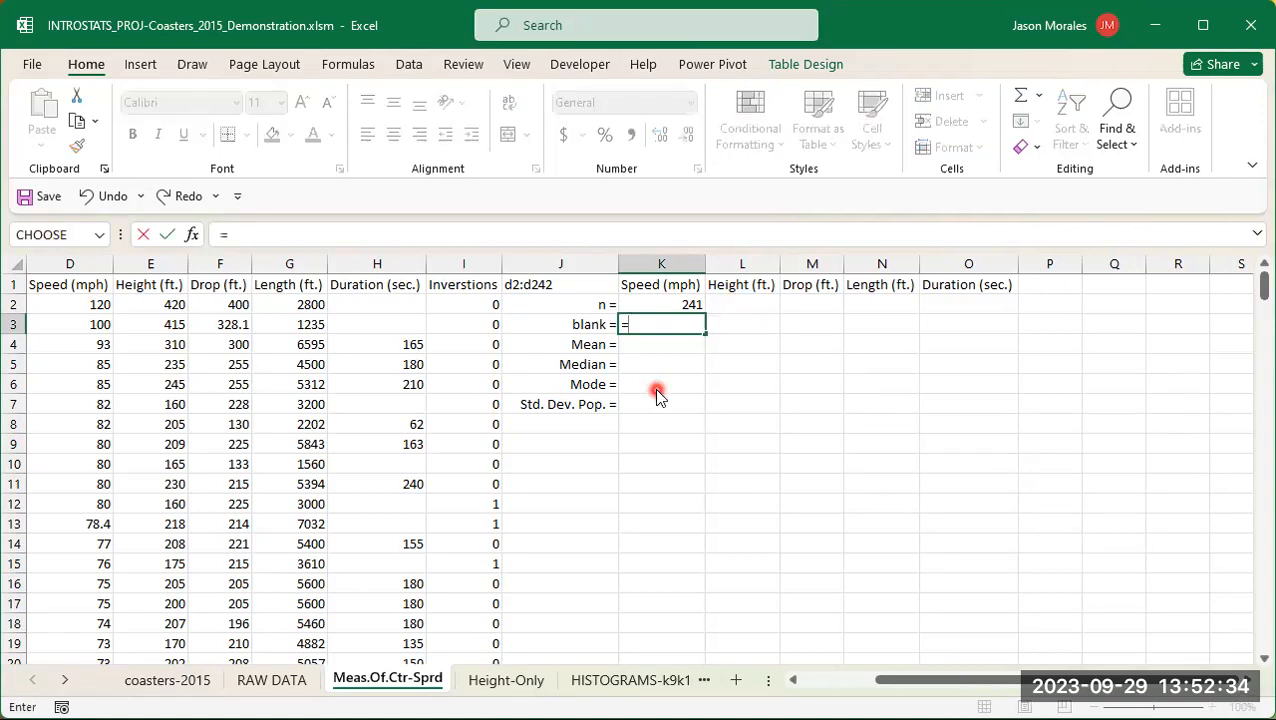
{"action": "type", "text": "count"}
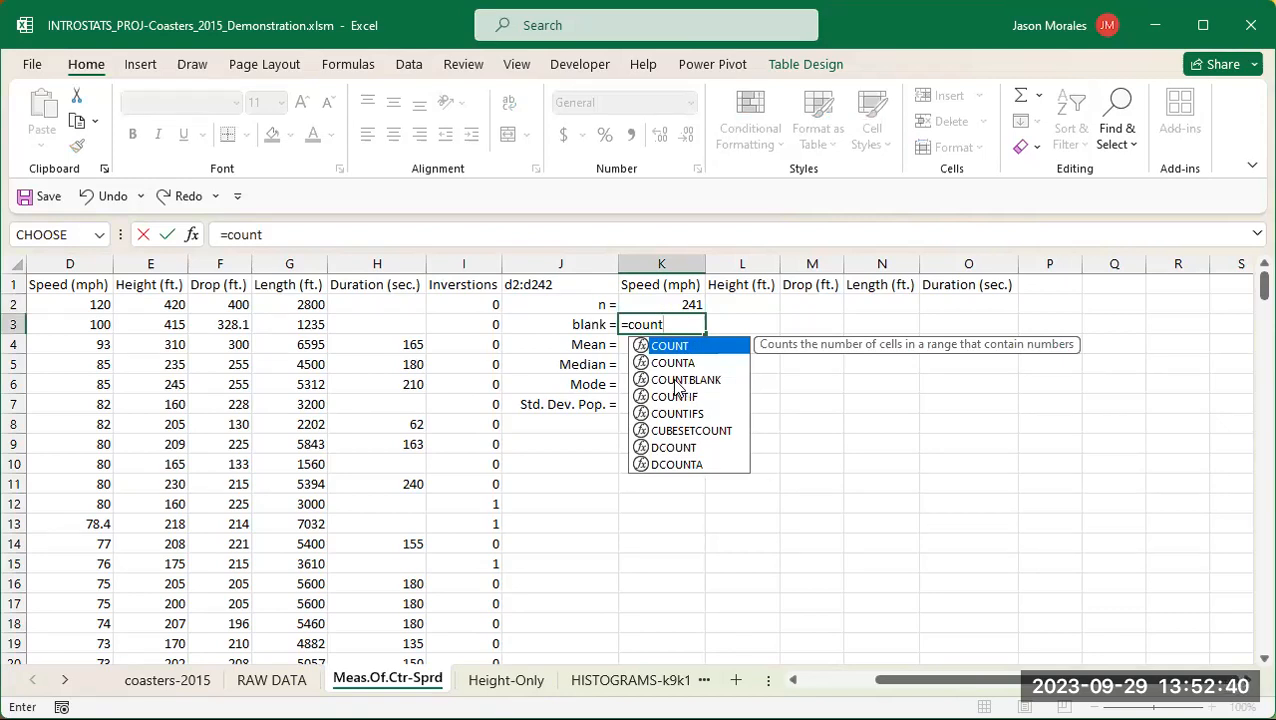
{"action": "left_click", "coordinate": [677, 382]}
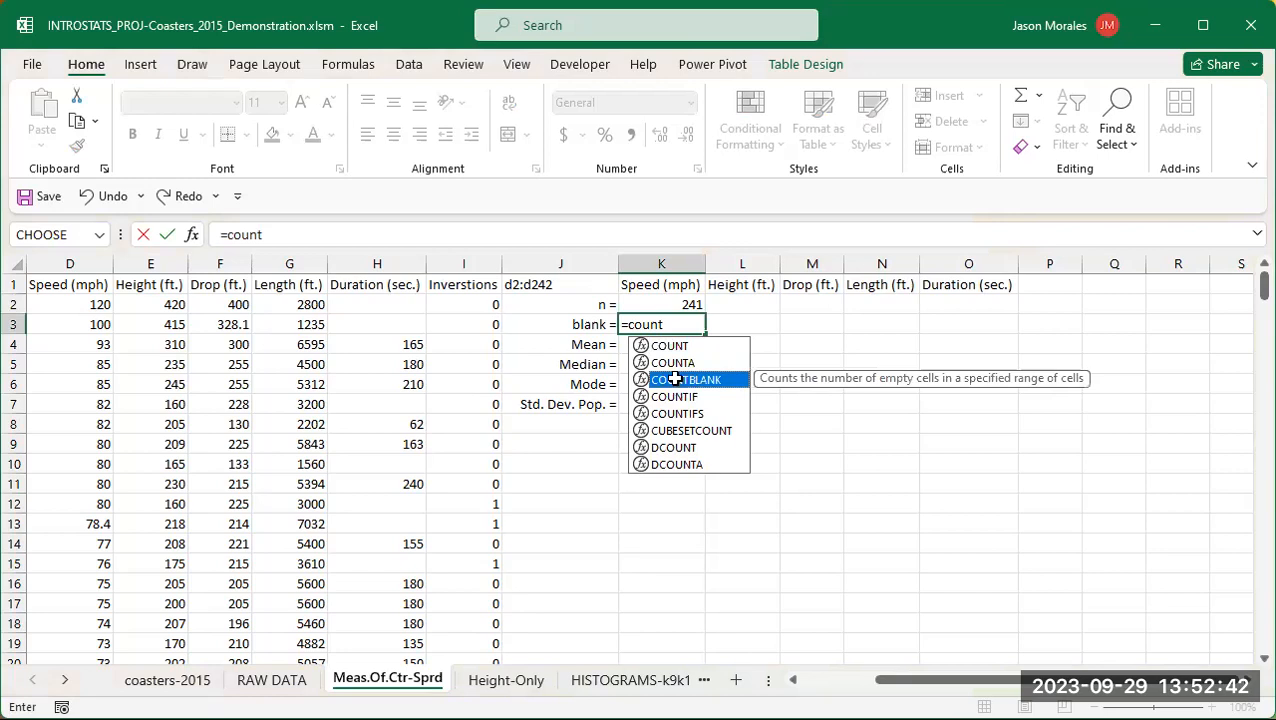
{"action": "double_click", "coordinate": [678, 380]}
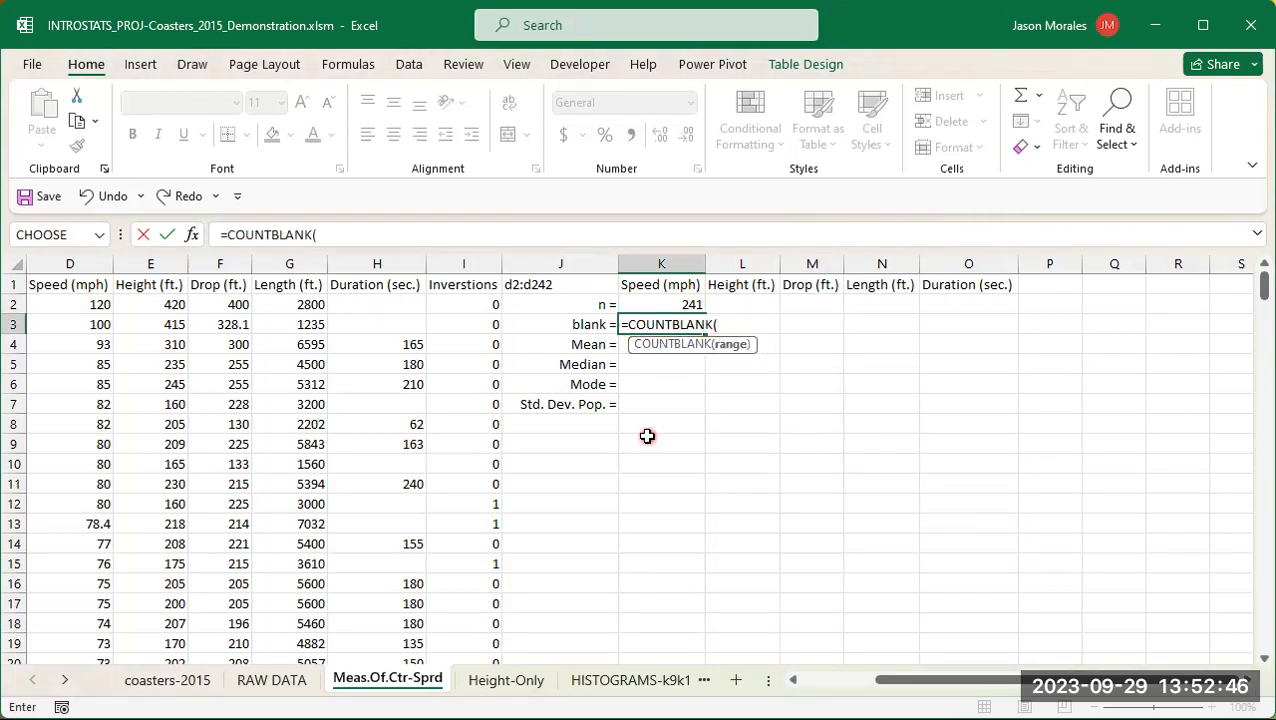
{"action": "type", "text": "d2:d242"}
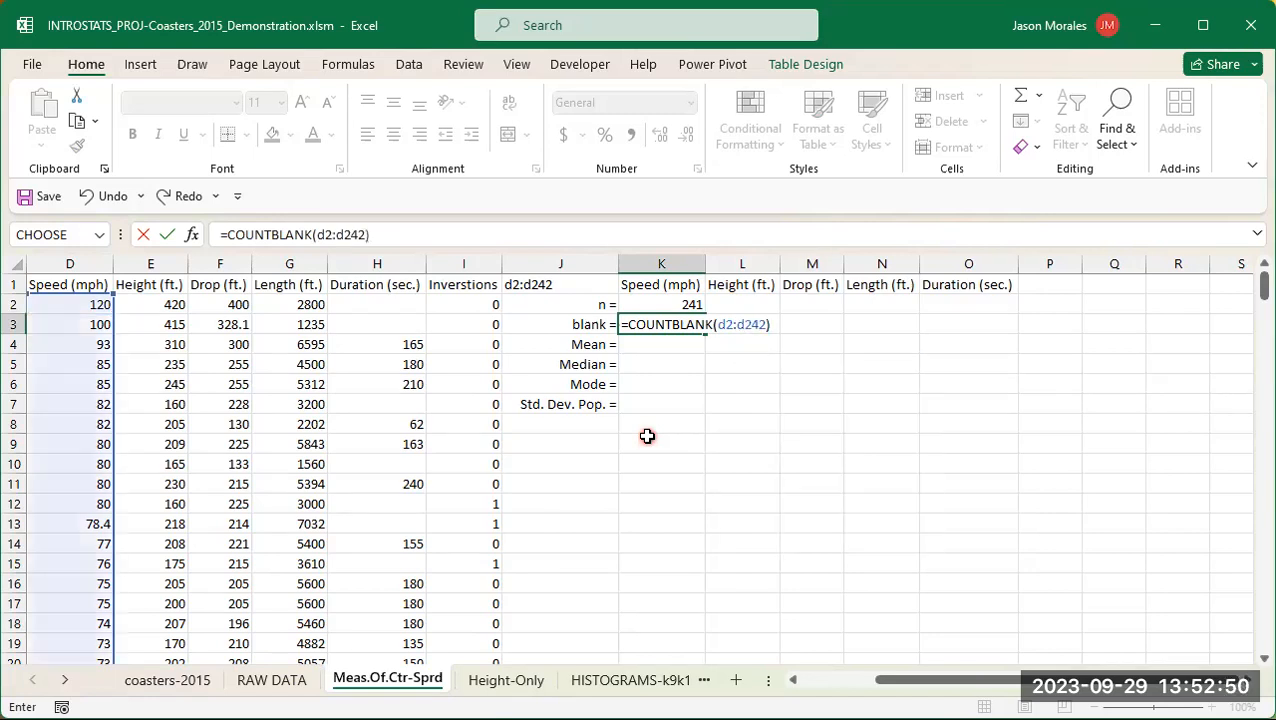
{"action": "key", "text": "Return"}
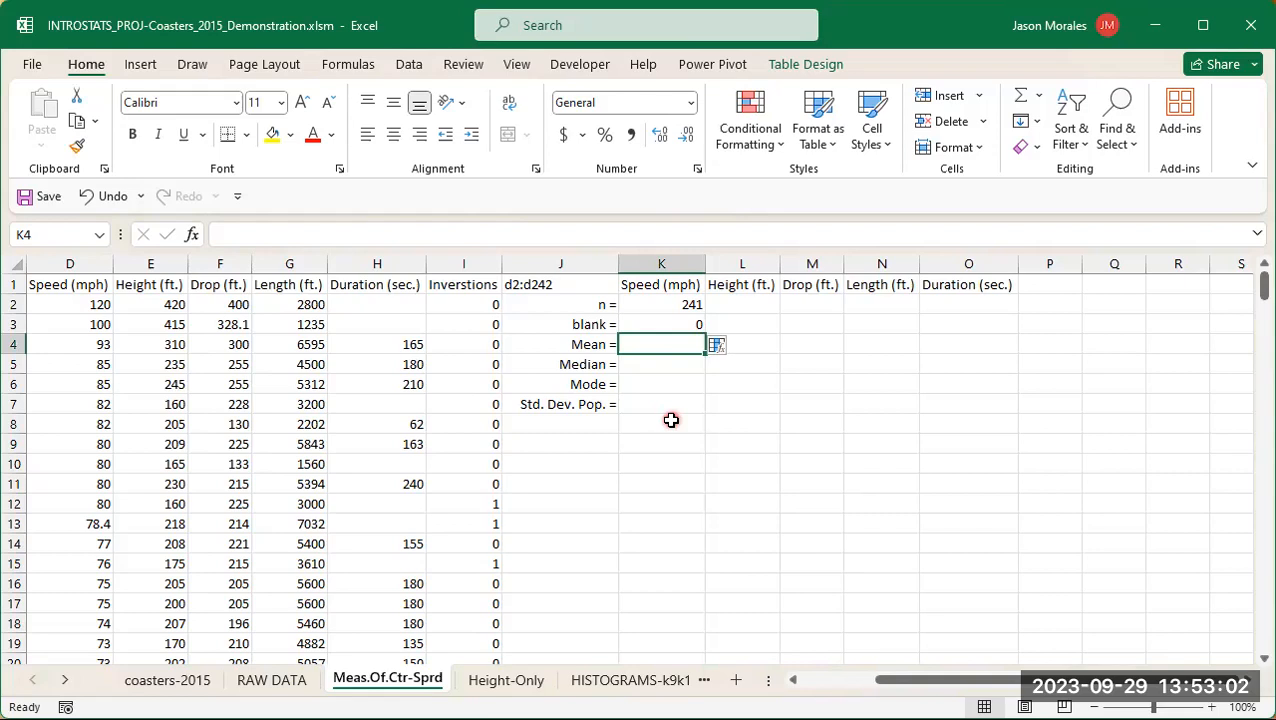
{"action": "type", "text": "="}
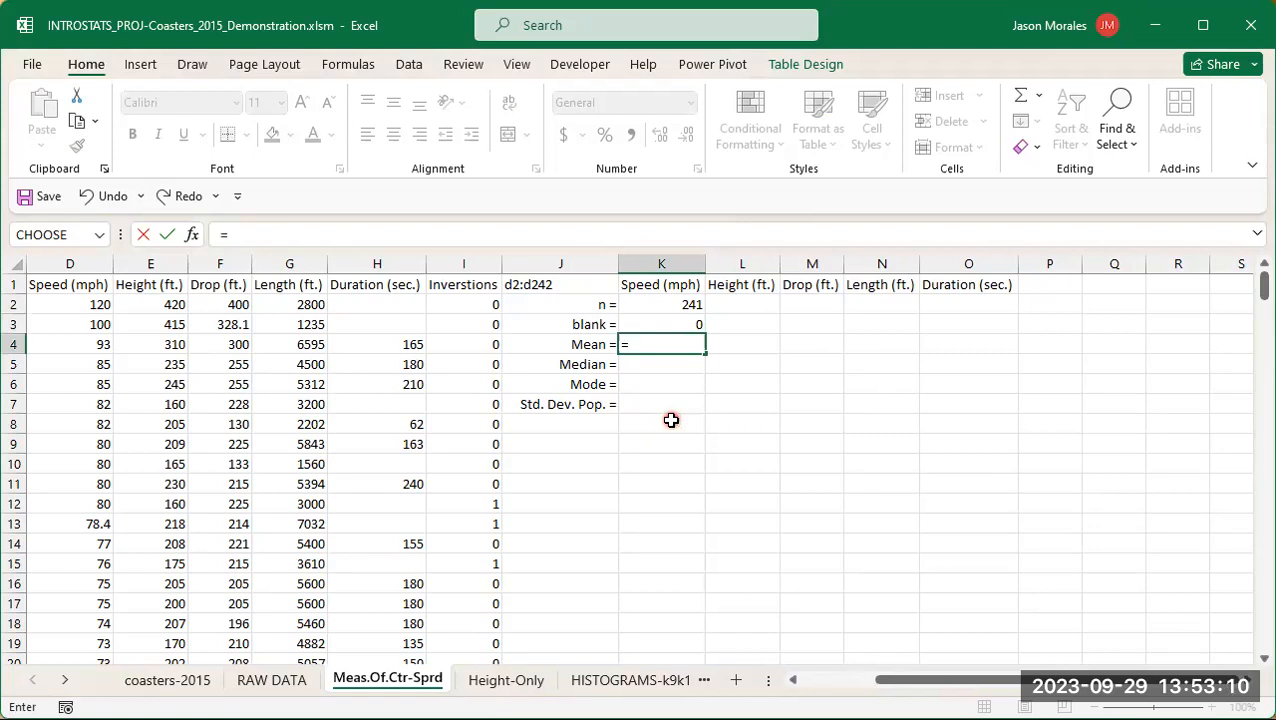
{"action": "type", "text": "mean"}
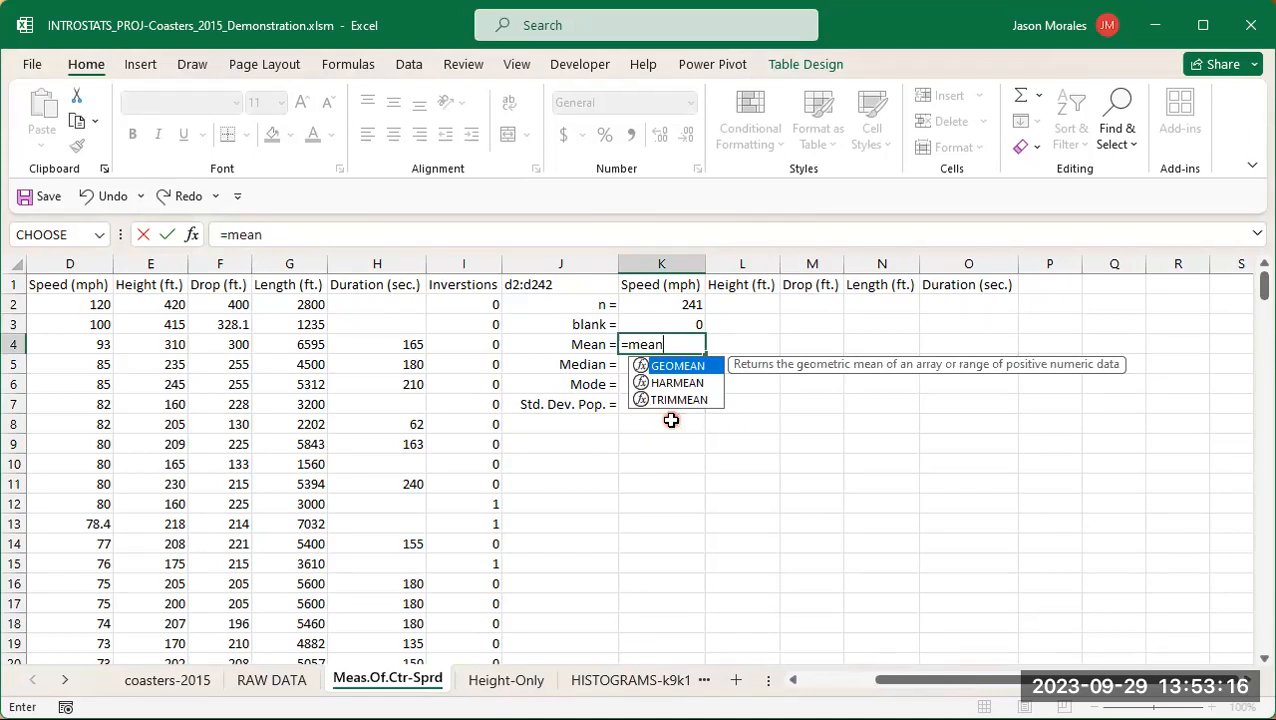
{"action": "key", "text": "BackSpace"}
{"action": "key", "text": "BackSpace"}
{"action": "key", "text": "BackSpace"}
{"action": "key", "text": "BackSpace"}
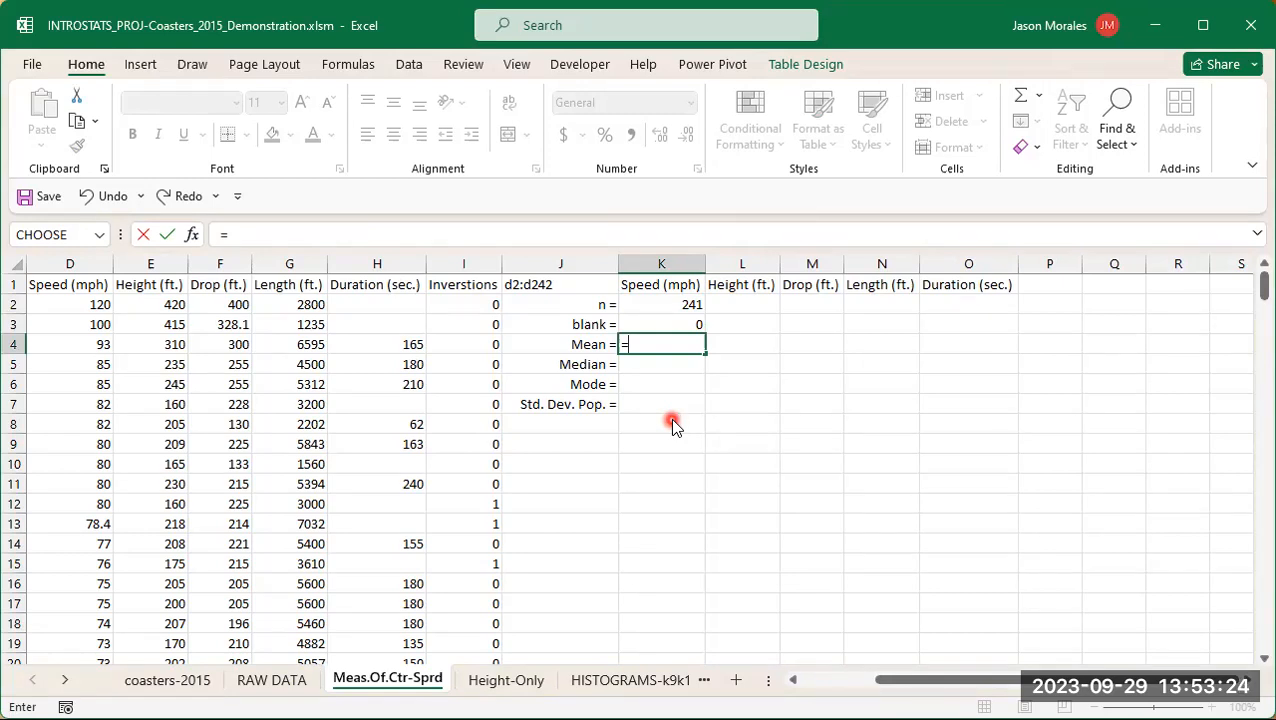
Step: Enter the formula =AVERAGE(d2:d242) in cell K4 for the mean of the Speed (mph) column
{"action": "type", "text": "averag"}
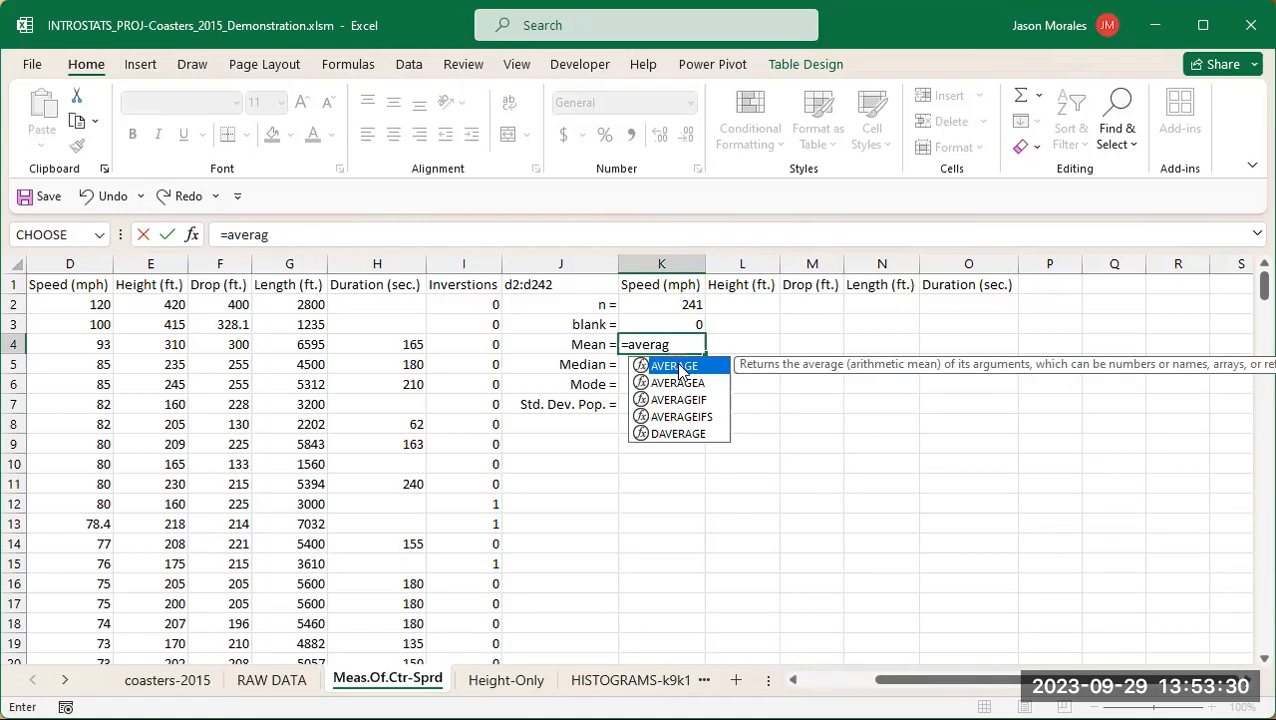
{"action": "double_click", "coordinate": [676, 367]}
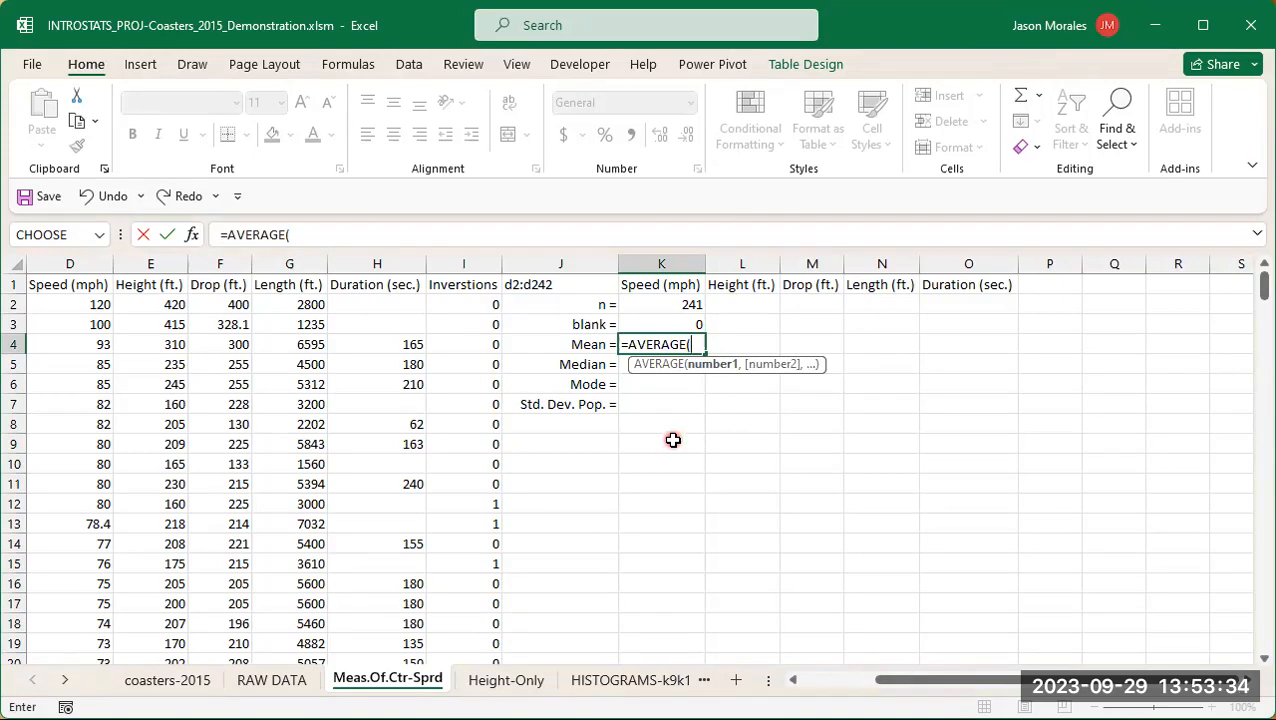
{"action": "type", "text": "d2:"}
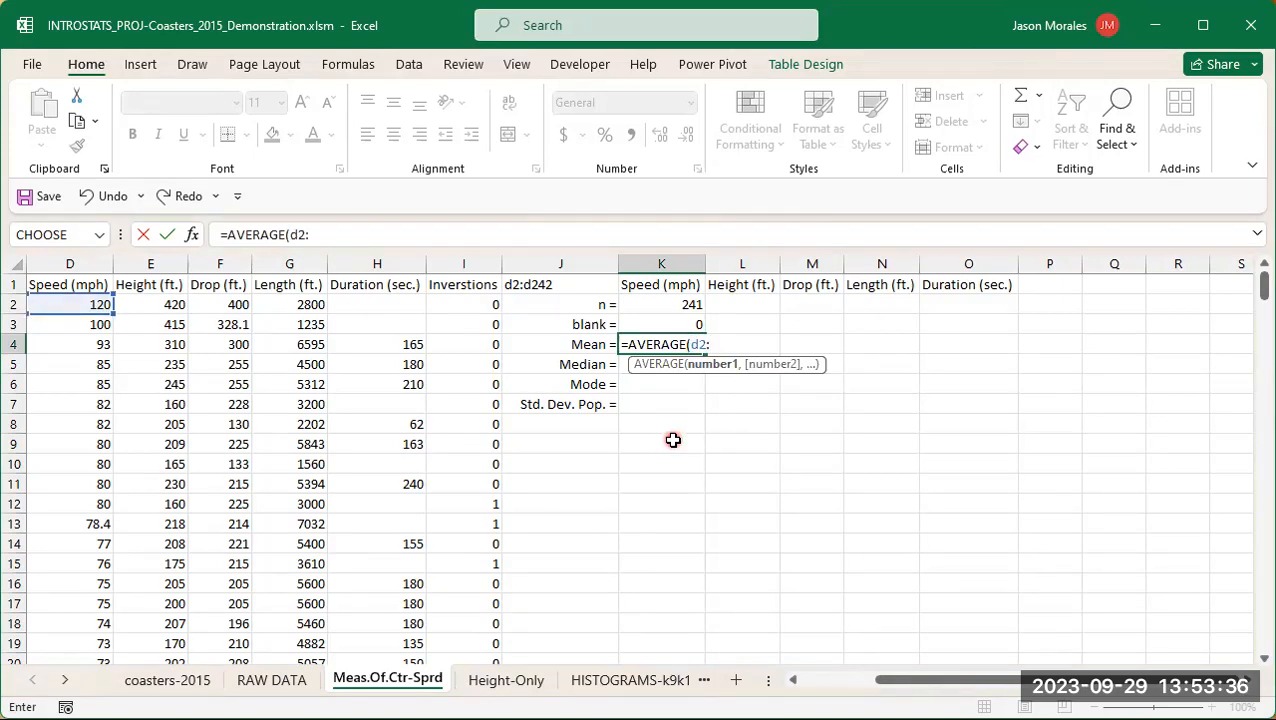
{"action": "type", "text": "d242"}
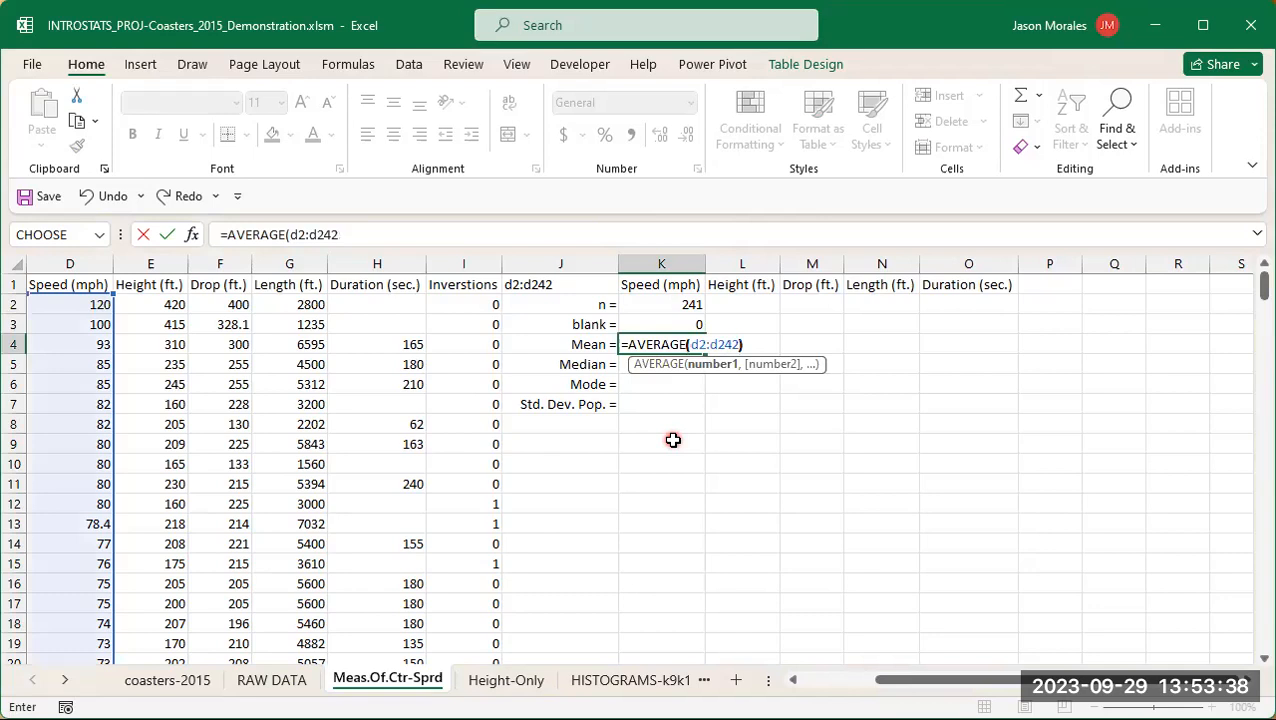
{"action": "key", "text": "Return"}
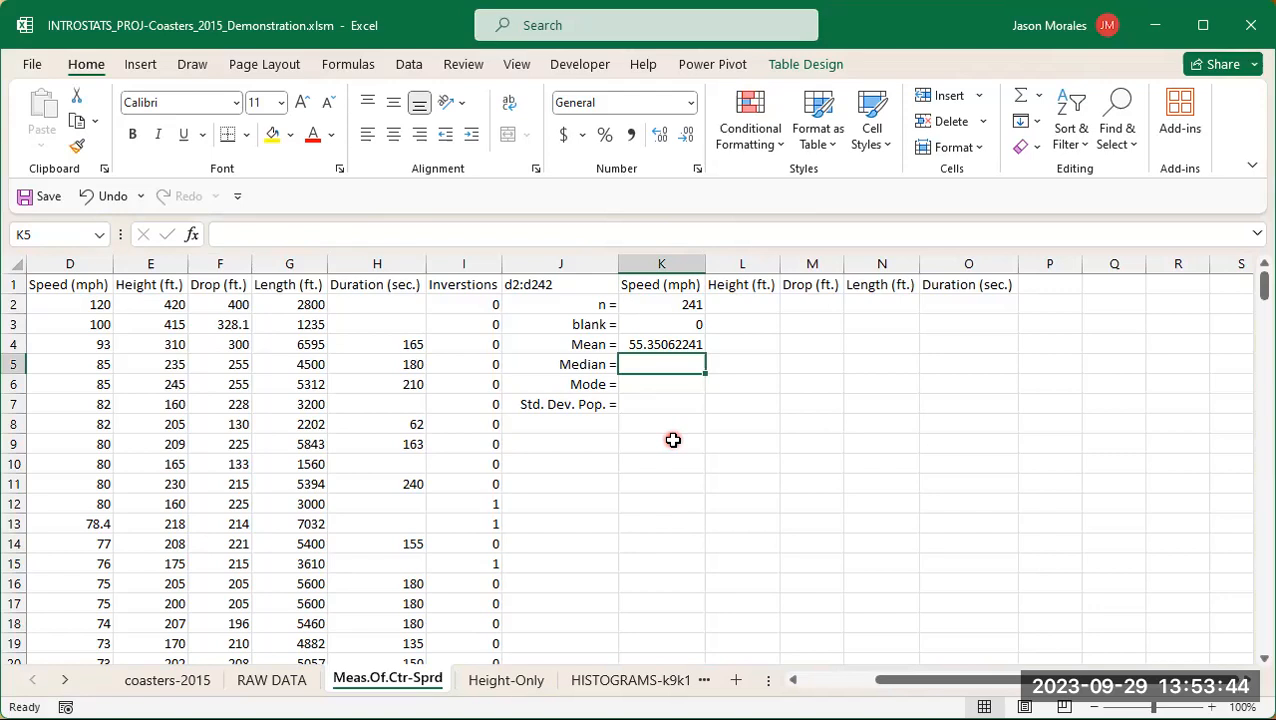
Step: Enter the formula =MEDIAN(d2:d242) in cell K5 for the median of the Speed (mph) column
{"action": "type", "text": "="}
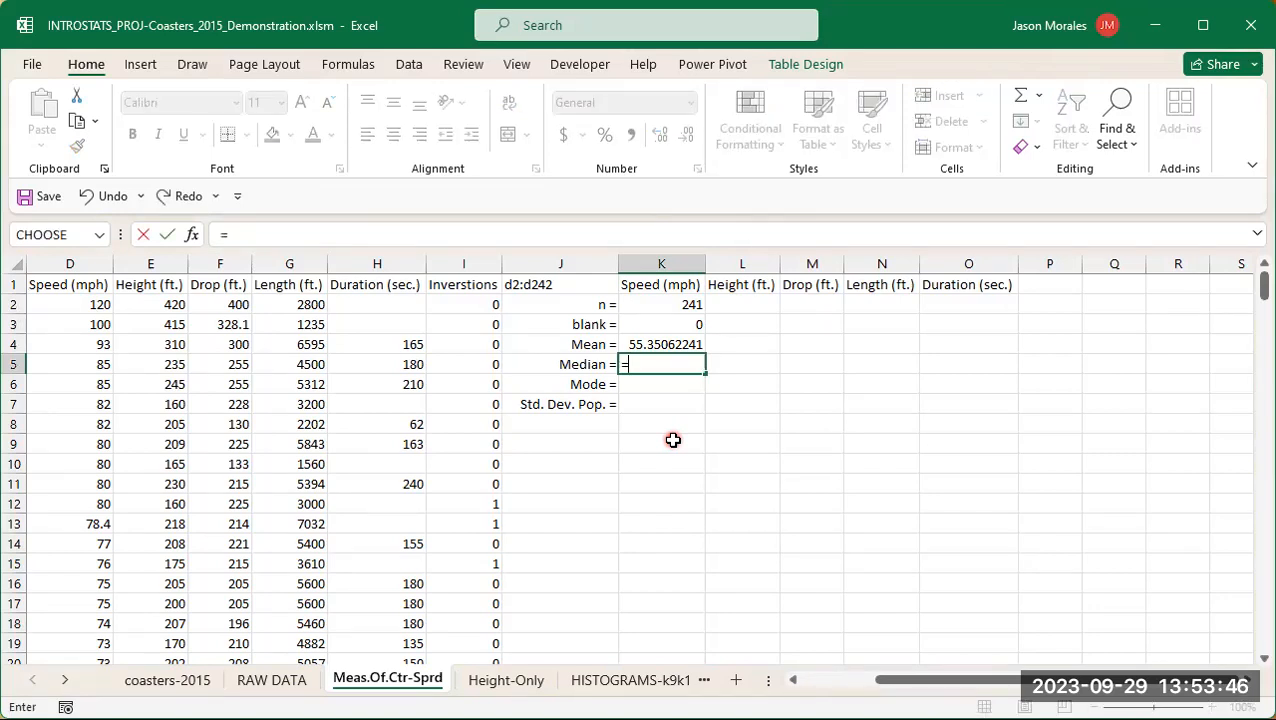
{"action": "type", "text": "med"}
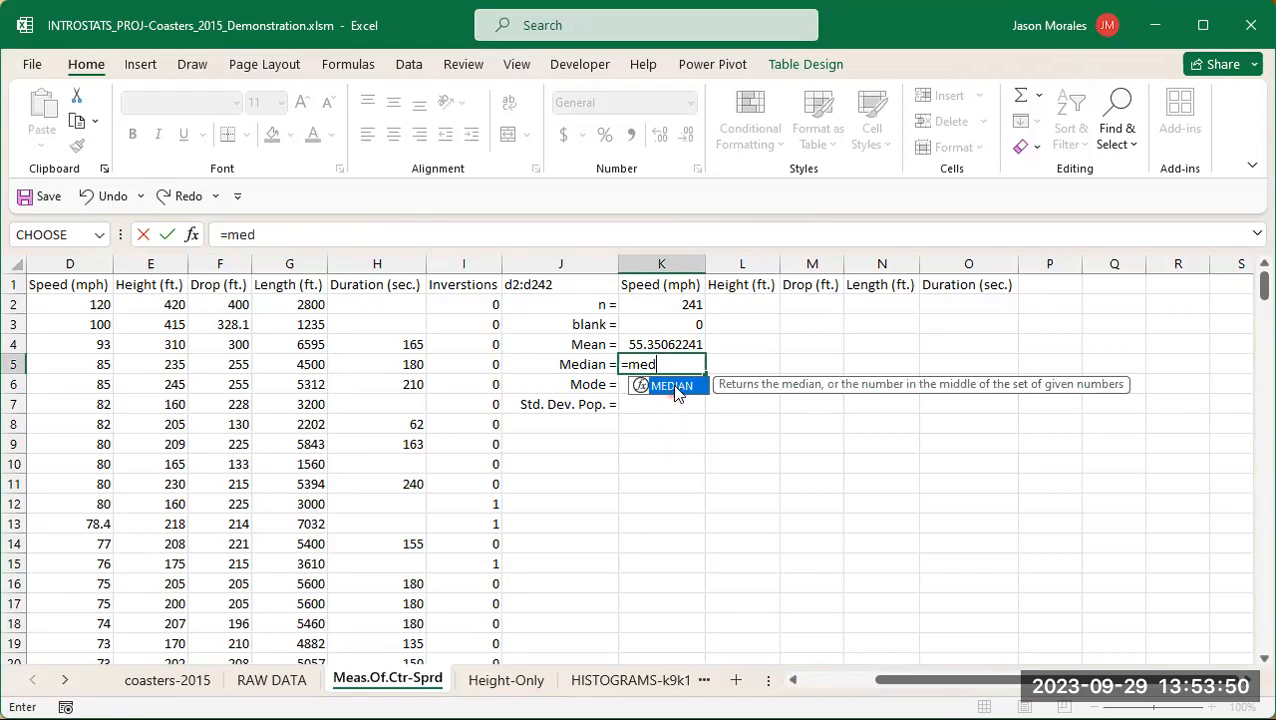
{"action": "double_click", "coordinate": [677, 395]}
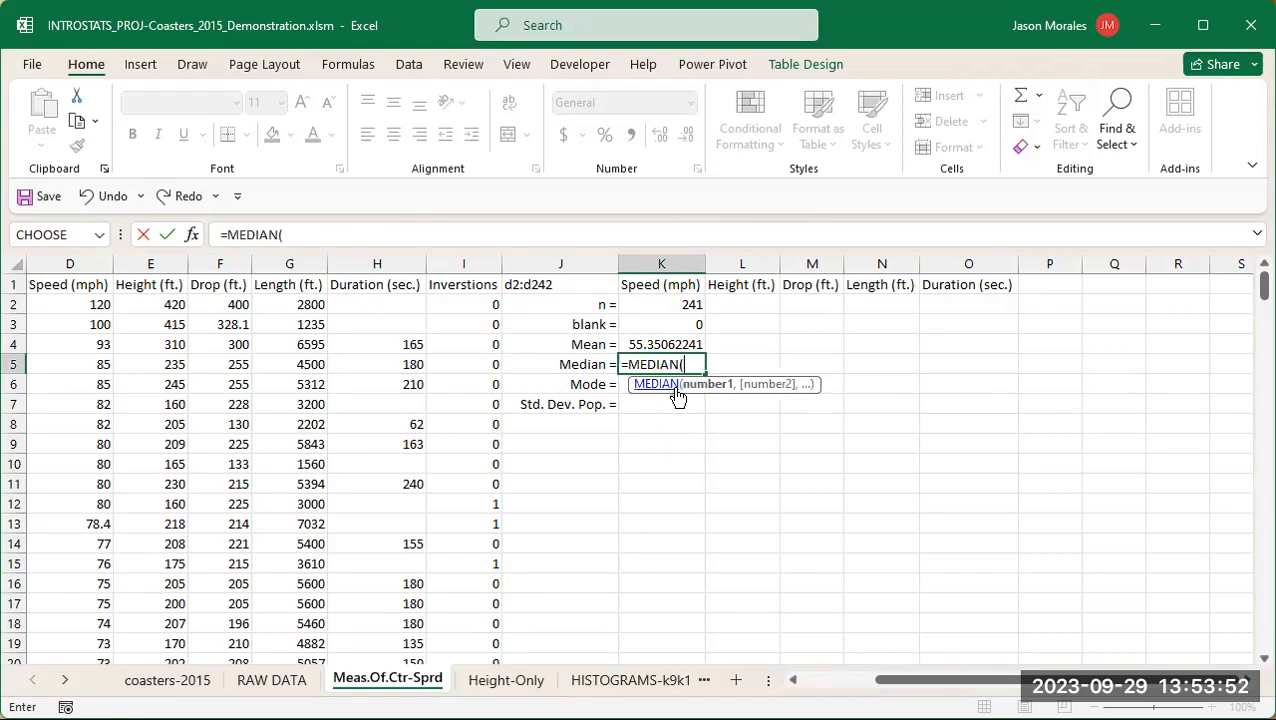
{"action": "type", "text": "d2:"}
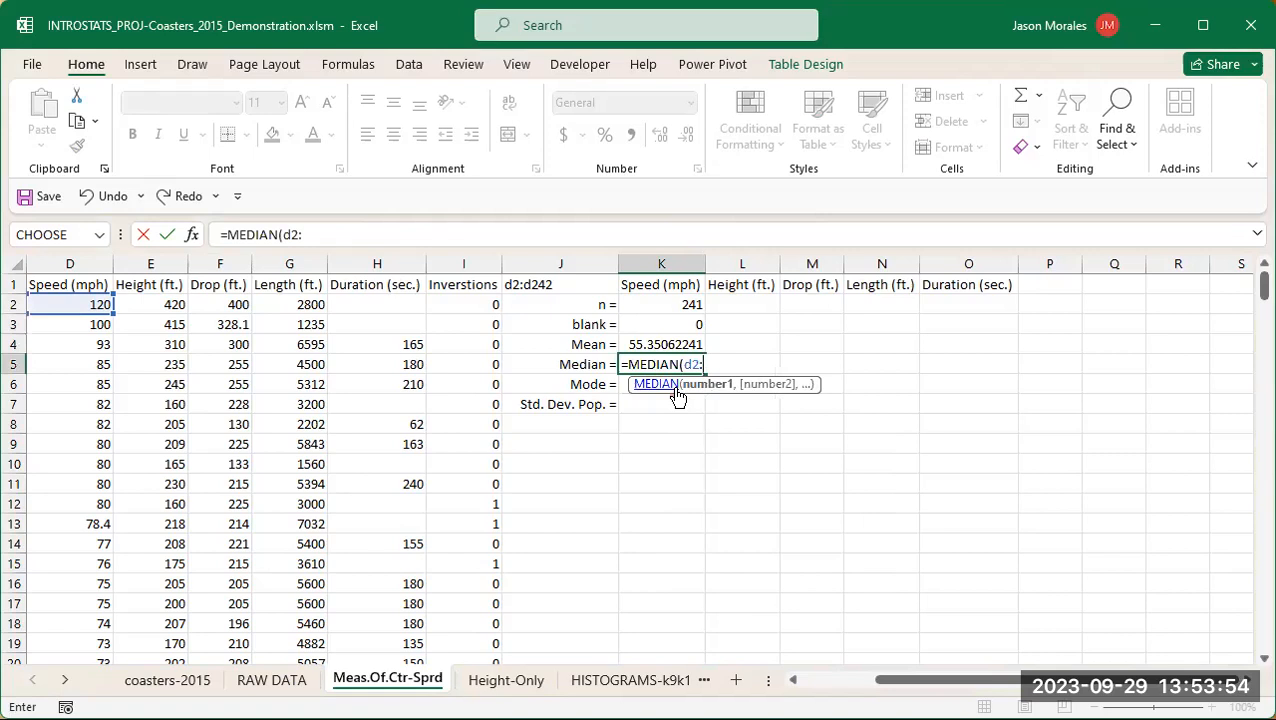
{"action": "type", "text": "d242)"}
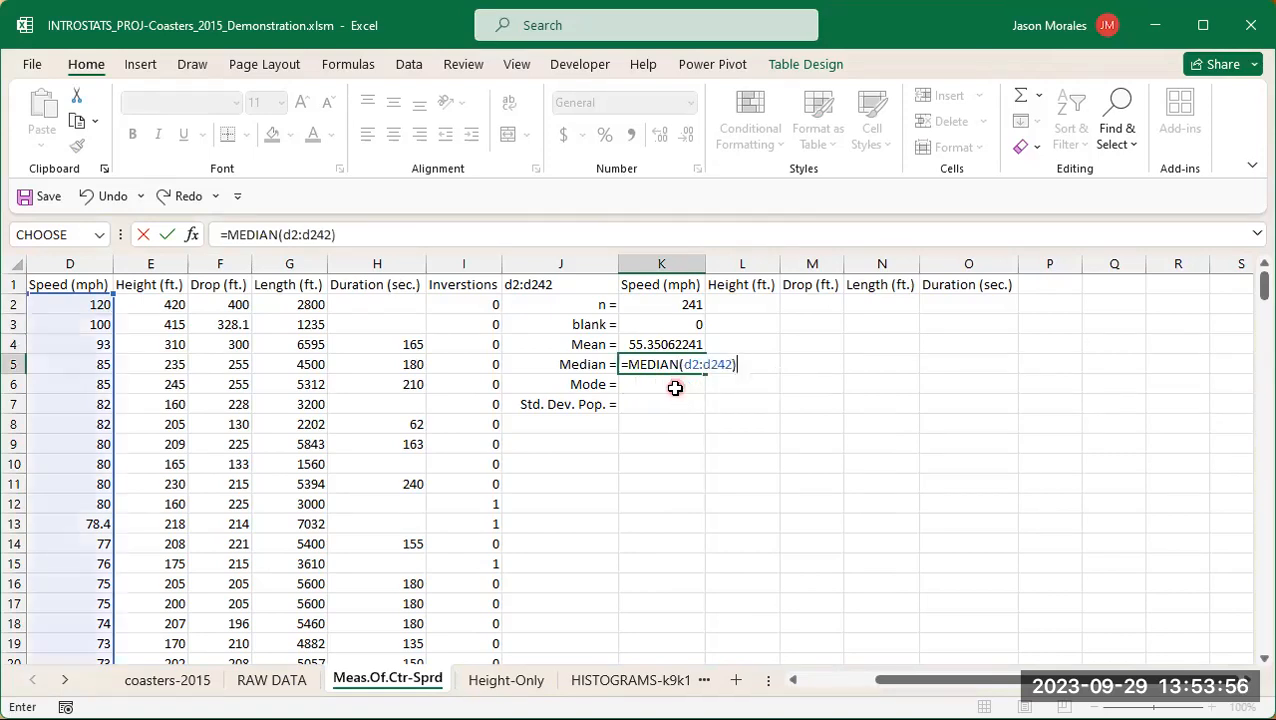
{"action": "key", "text": "Return"}
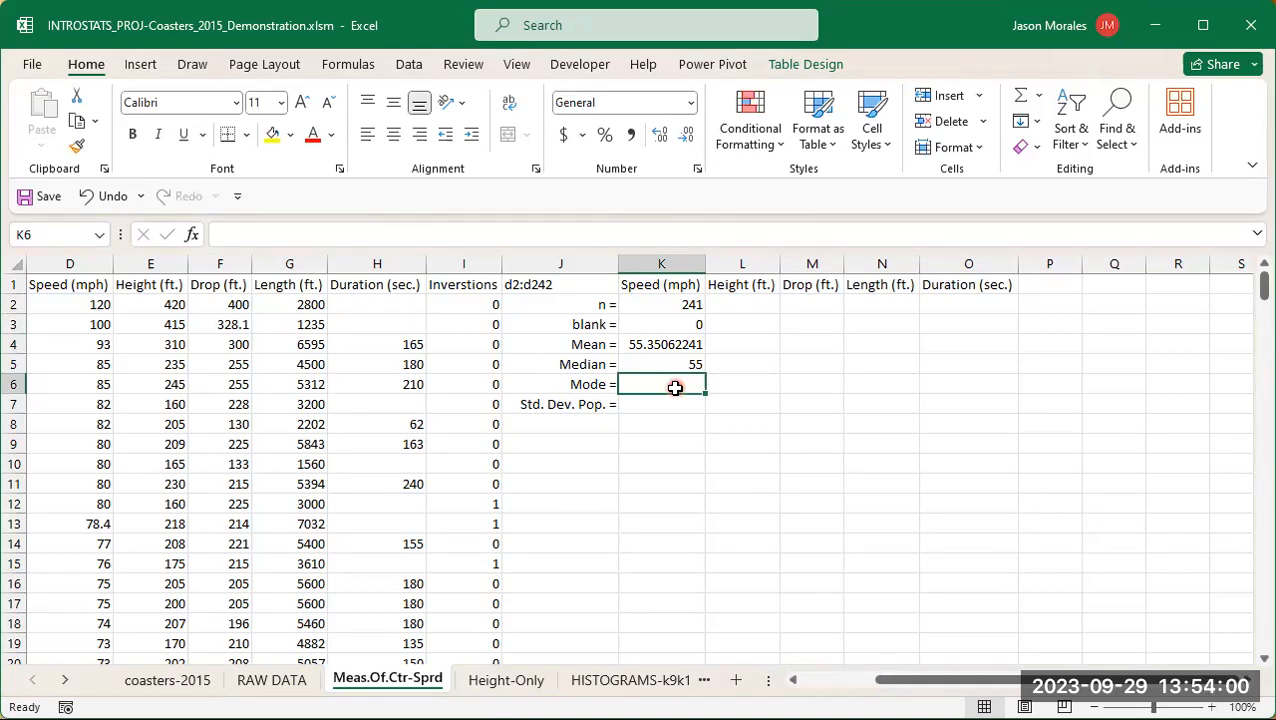
Step: Enter the formula =MODE.SNGL(d2:d242) in cell K6 for the mode of the Speed (mph) column
{"action": "left_click", "coordinate": [675, 388]}
{"action": "type", "text": "="}
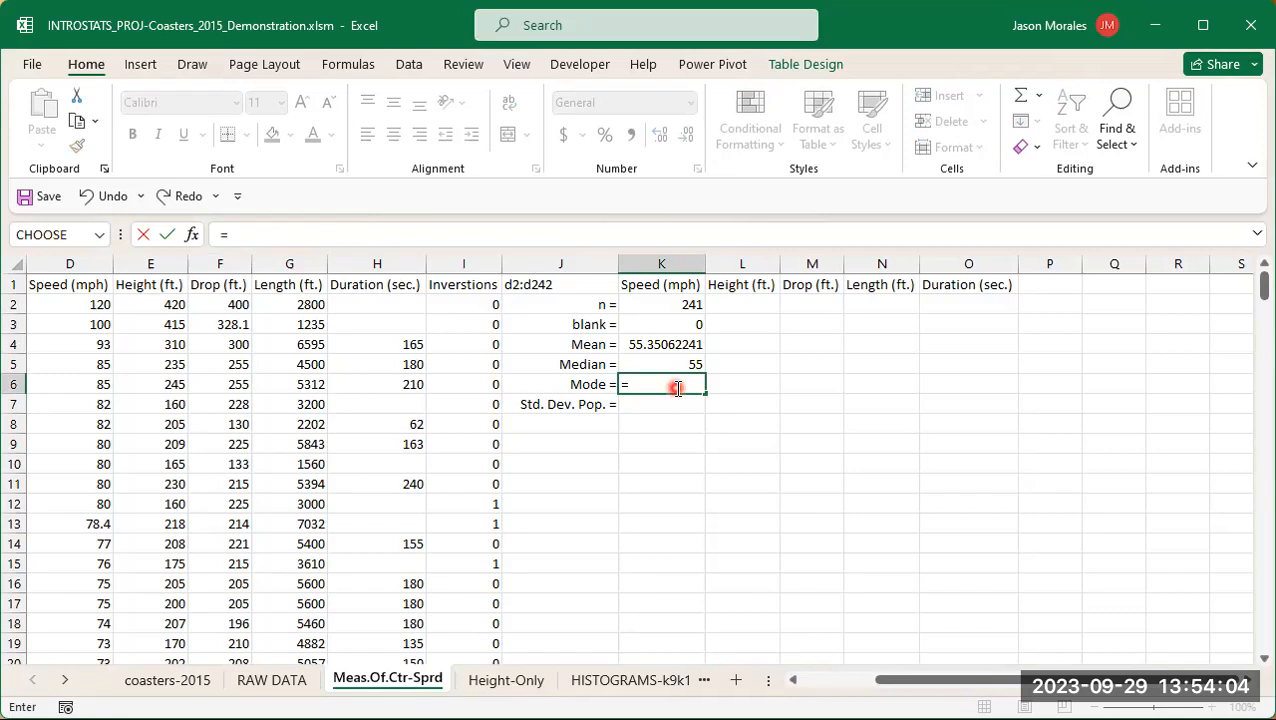
{"action": "type", "text": "mode"}
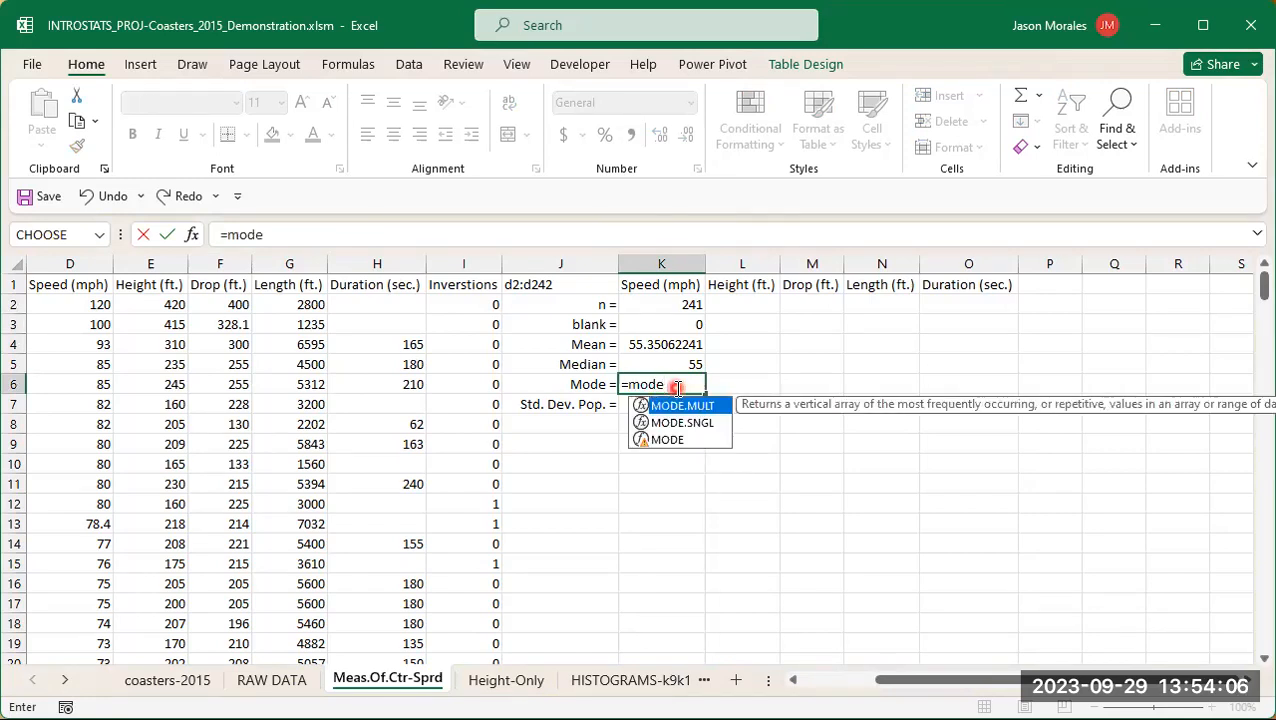
{"action": "left_click", "coordinate": [684, 424]}
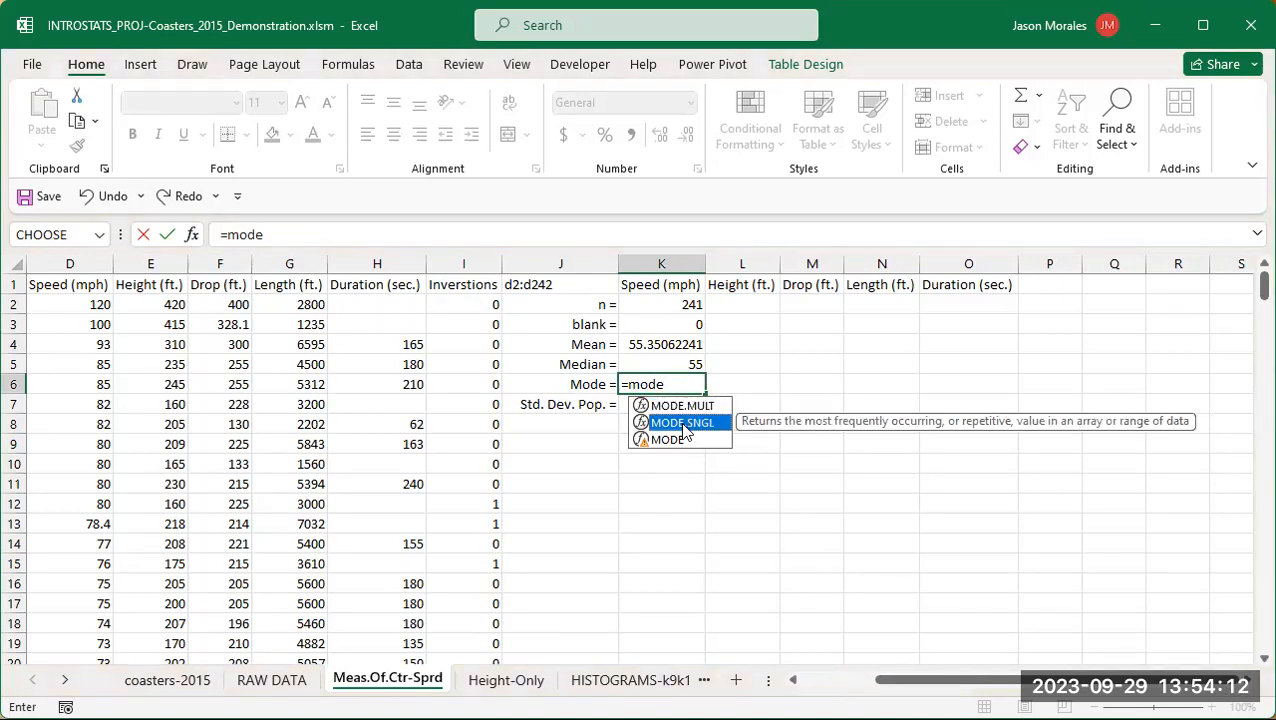
{"action": "double_click", "coordinate": [684, 424]}
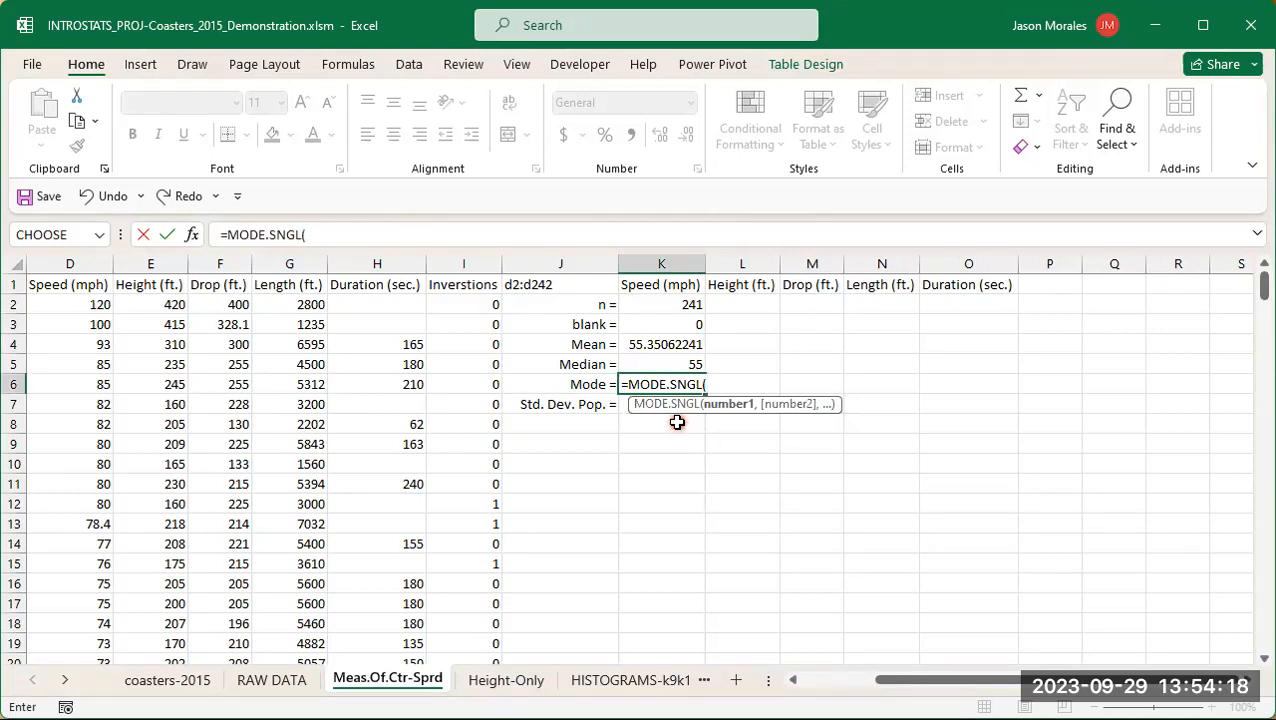
{"action": "type", "text": "d2:"}
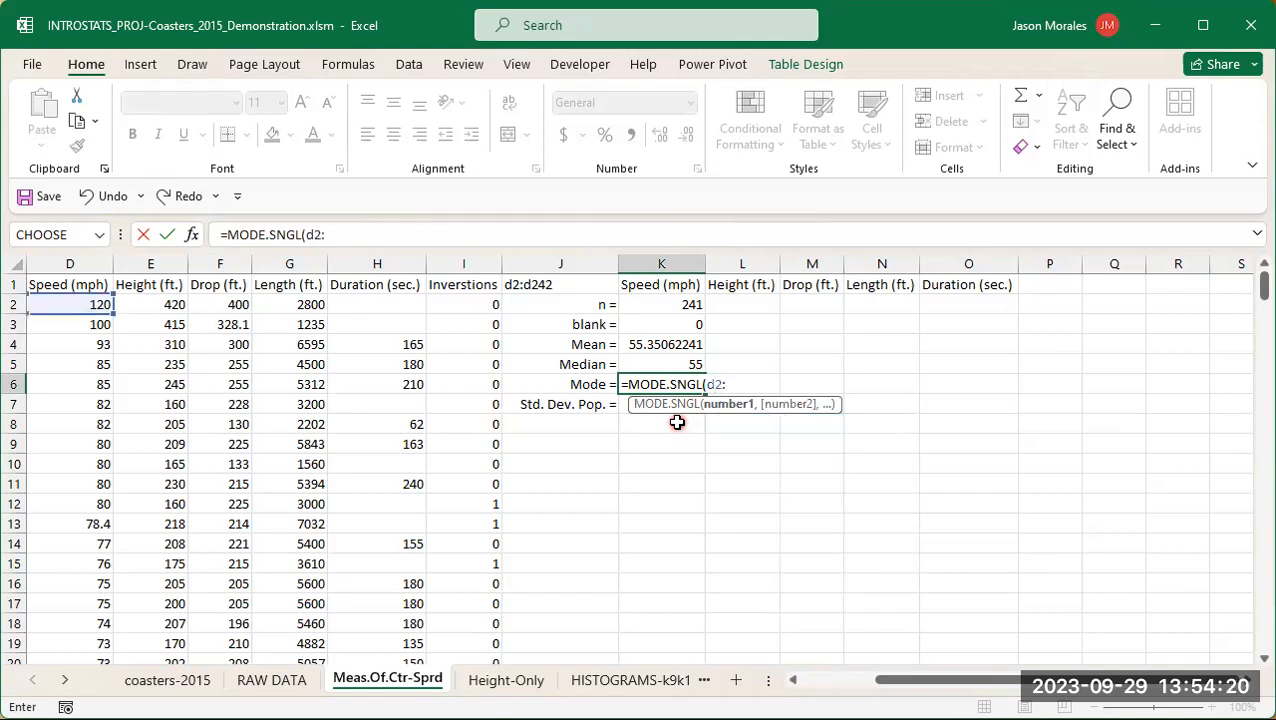
{"action": "type", "text": "d242)"}
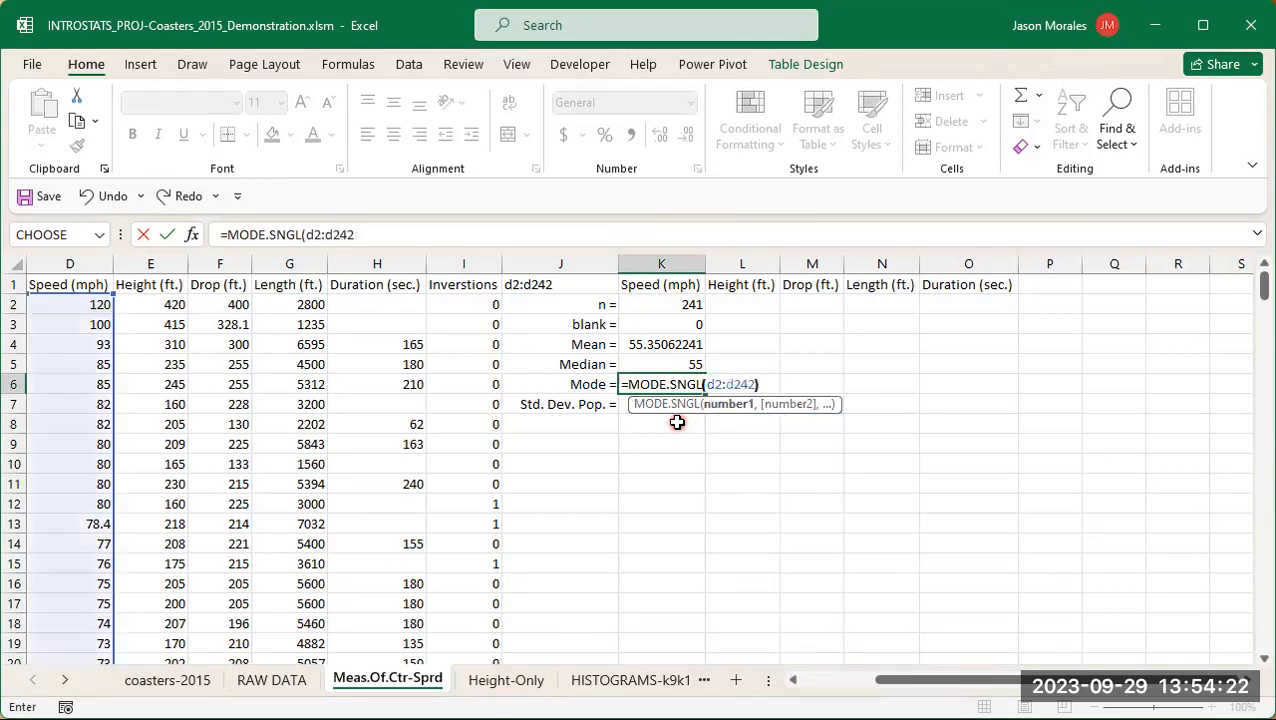
{"action": "key", "text": "Return"}
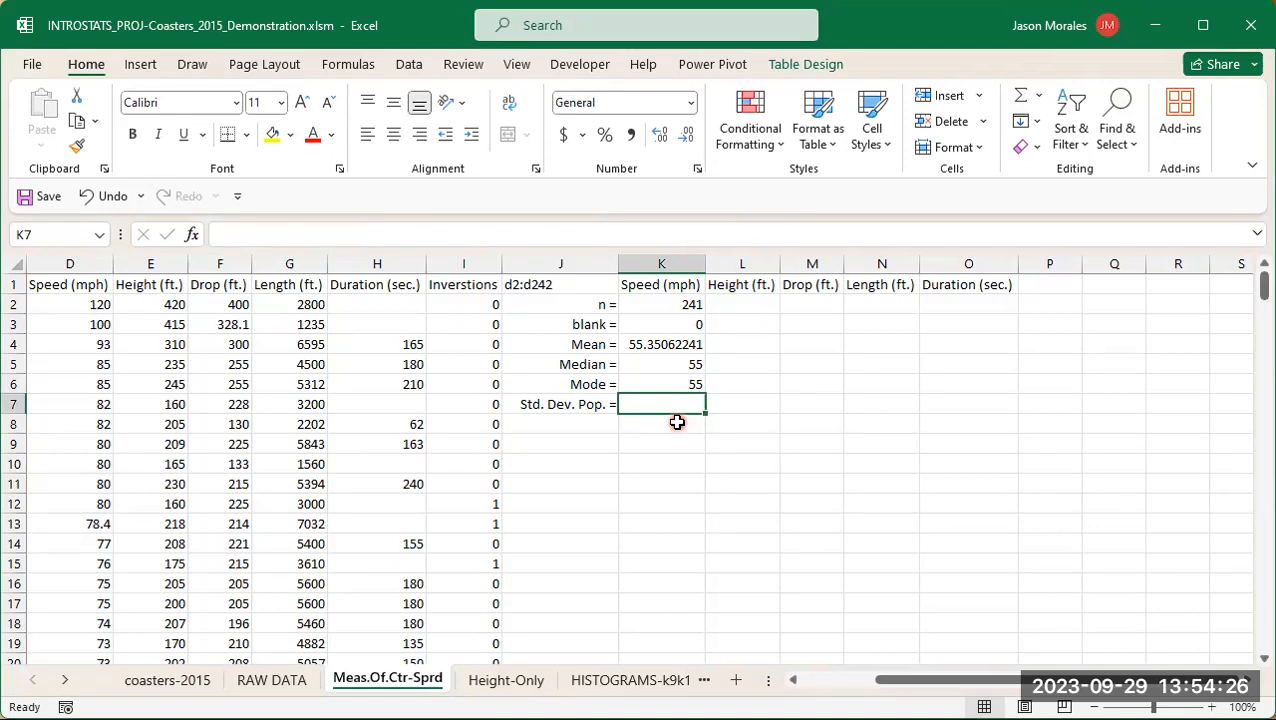
Step: Enter the formula =STDEV.P(d2:d242) in cell K7 for the population standard deviation of the Speed (mph) column
{"action": "type", "text": "="}
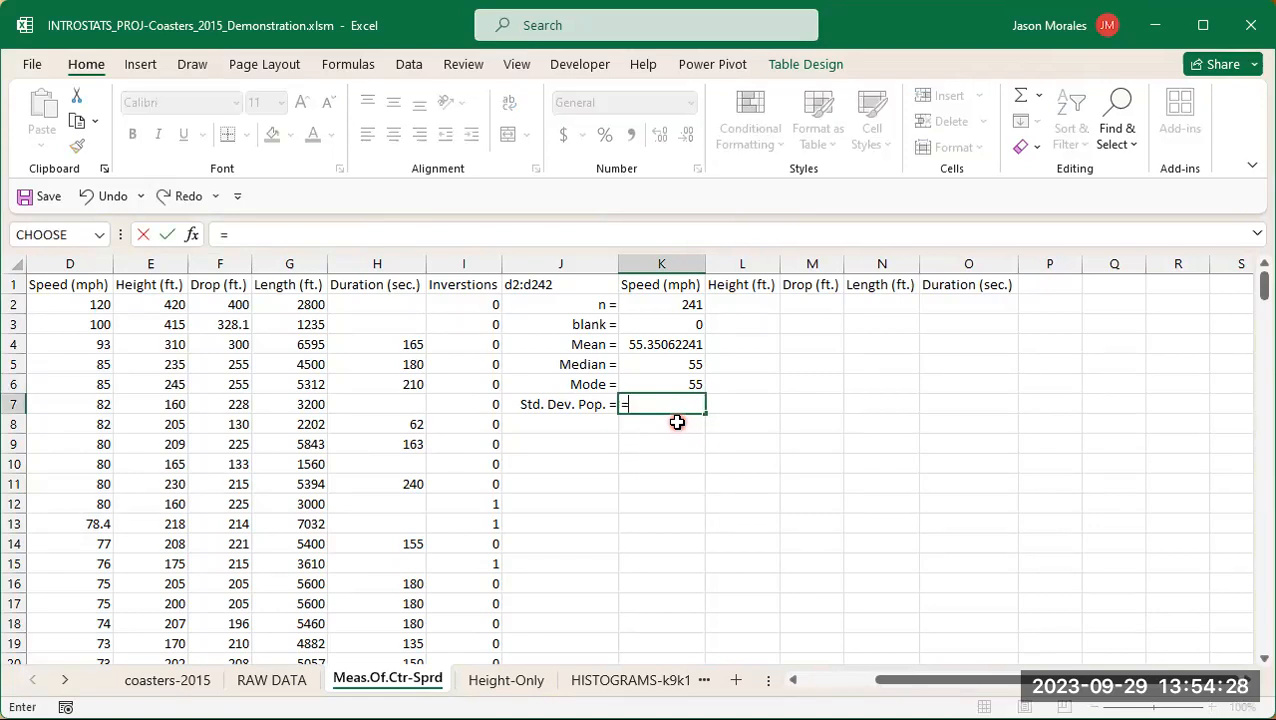
{"action": "type", "text": "st"}
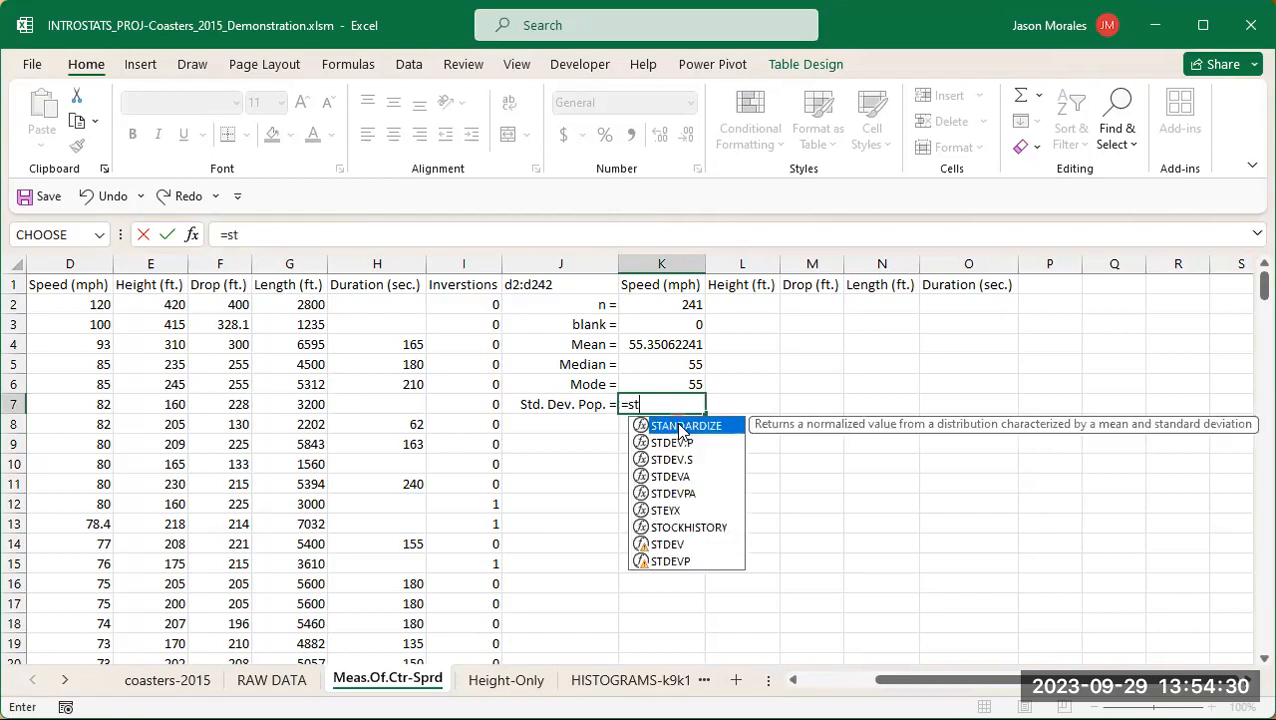
{"action": "type", "text": "andard"}
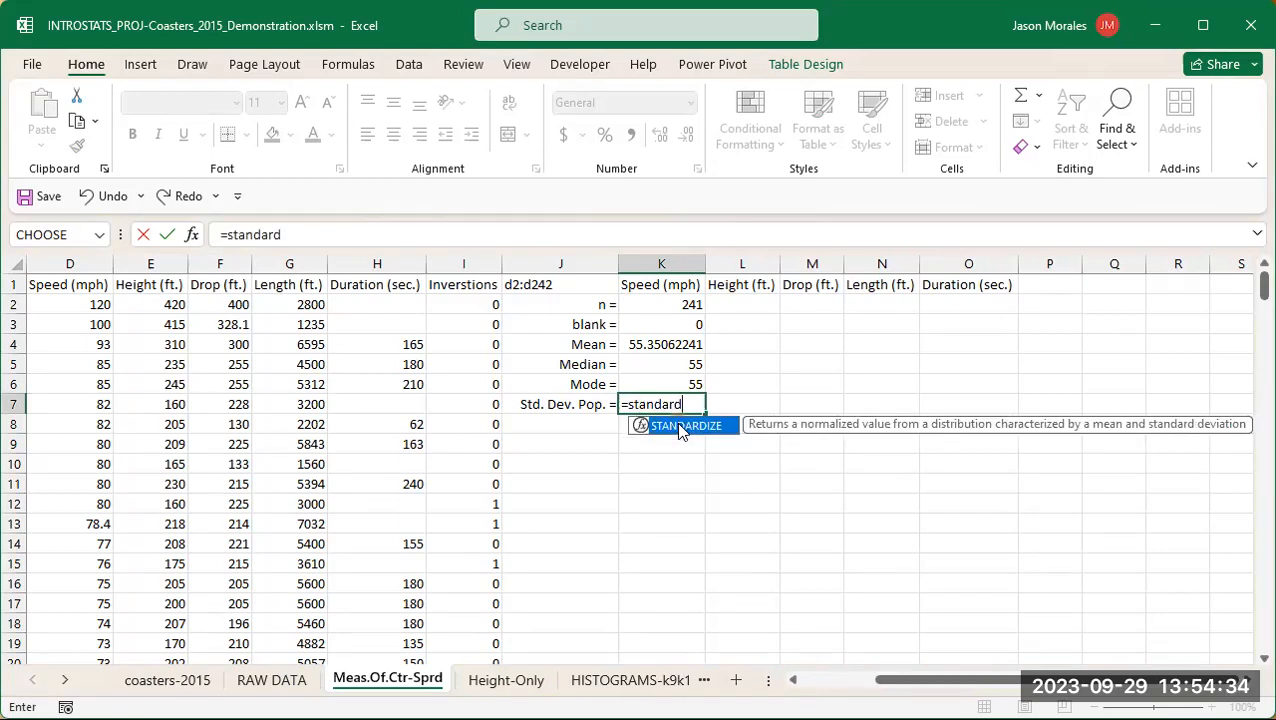
{"action": "key", "text": "BackSpace"}
{"action": "key", "text": "BackSpace"}
{"action": "key", "text": "BackSpace"}
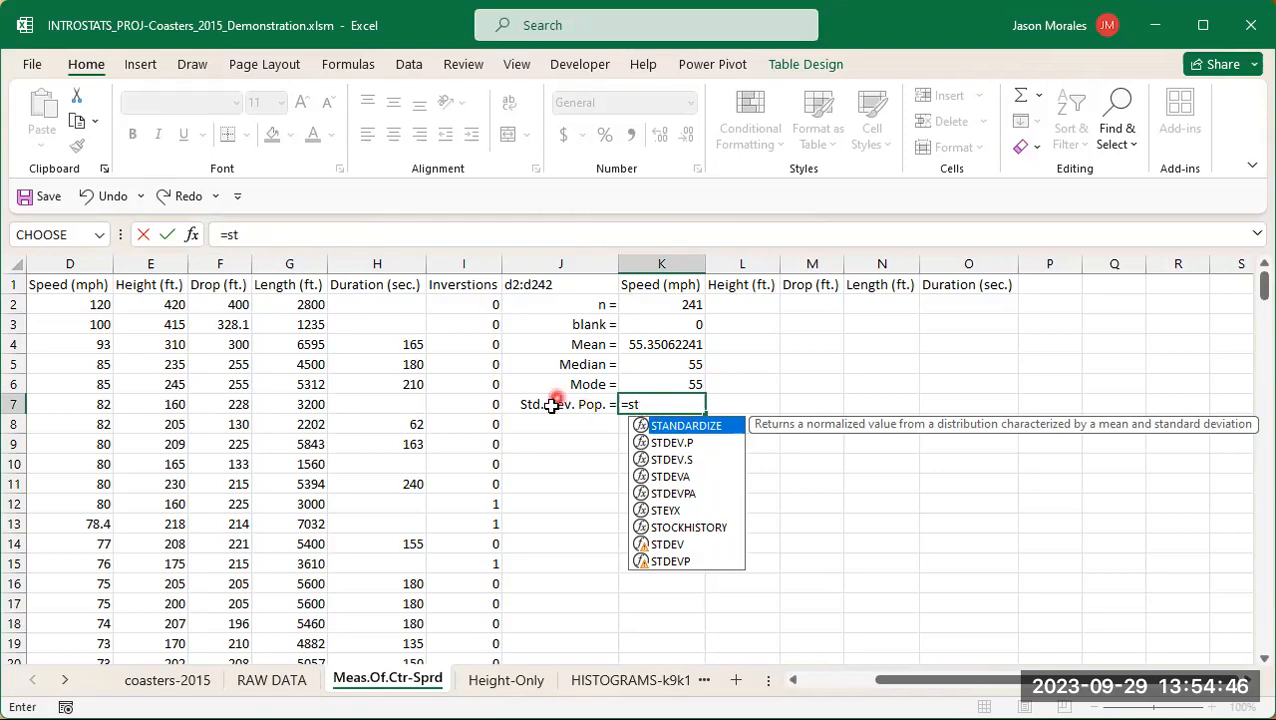
{"action": "left_click", "coordinate": [683, 447]}
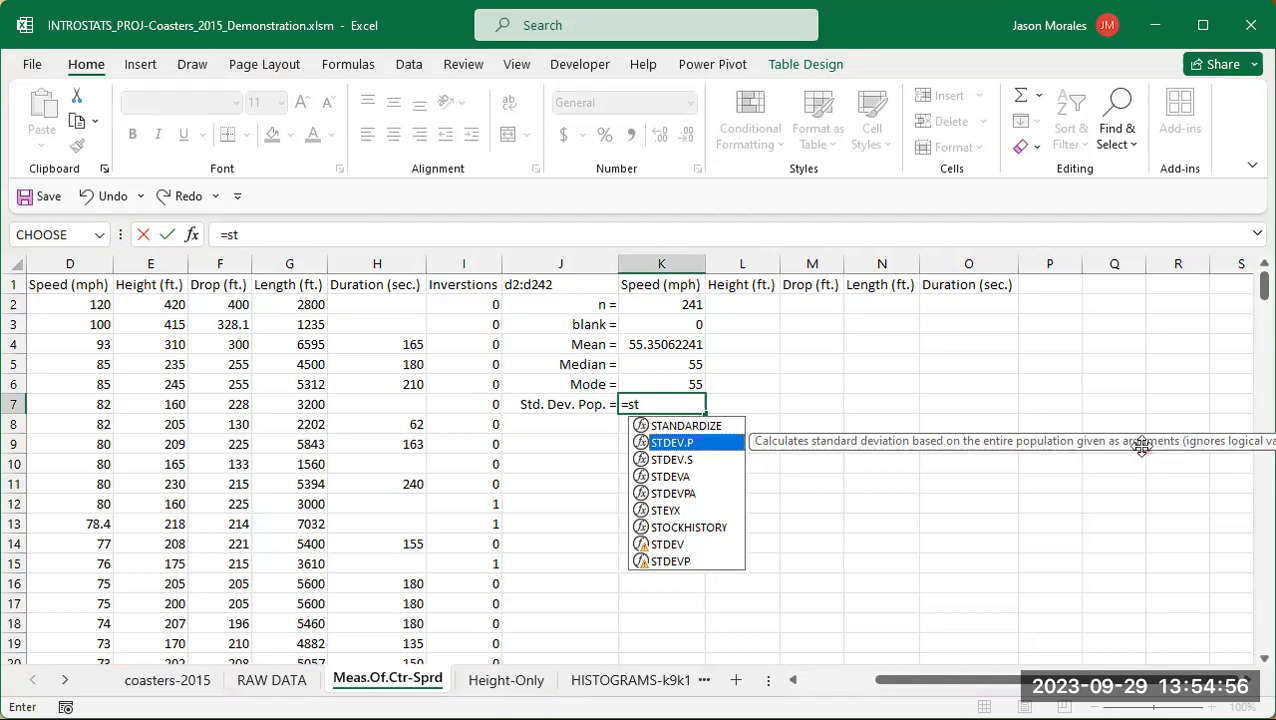
{"action": "left_click", "coordinate": [686, 462]}
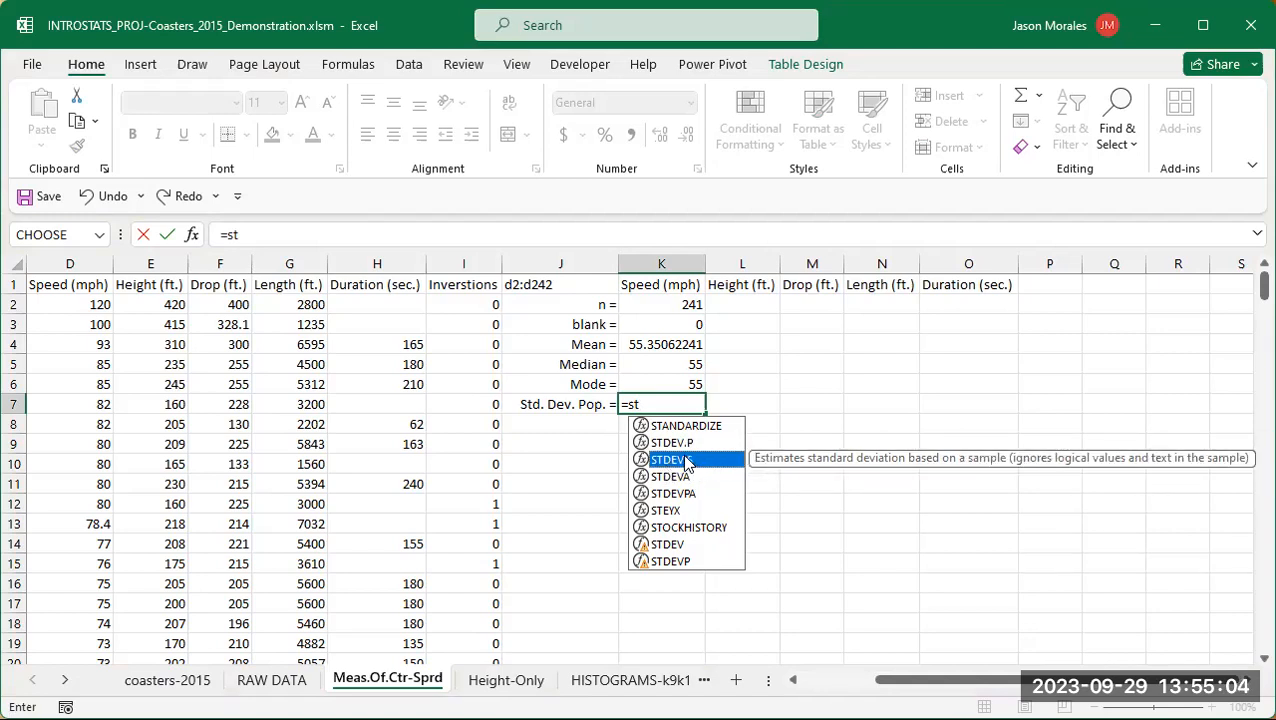
{"action": "left_click", "coordinate": [673, 443]}
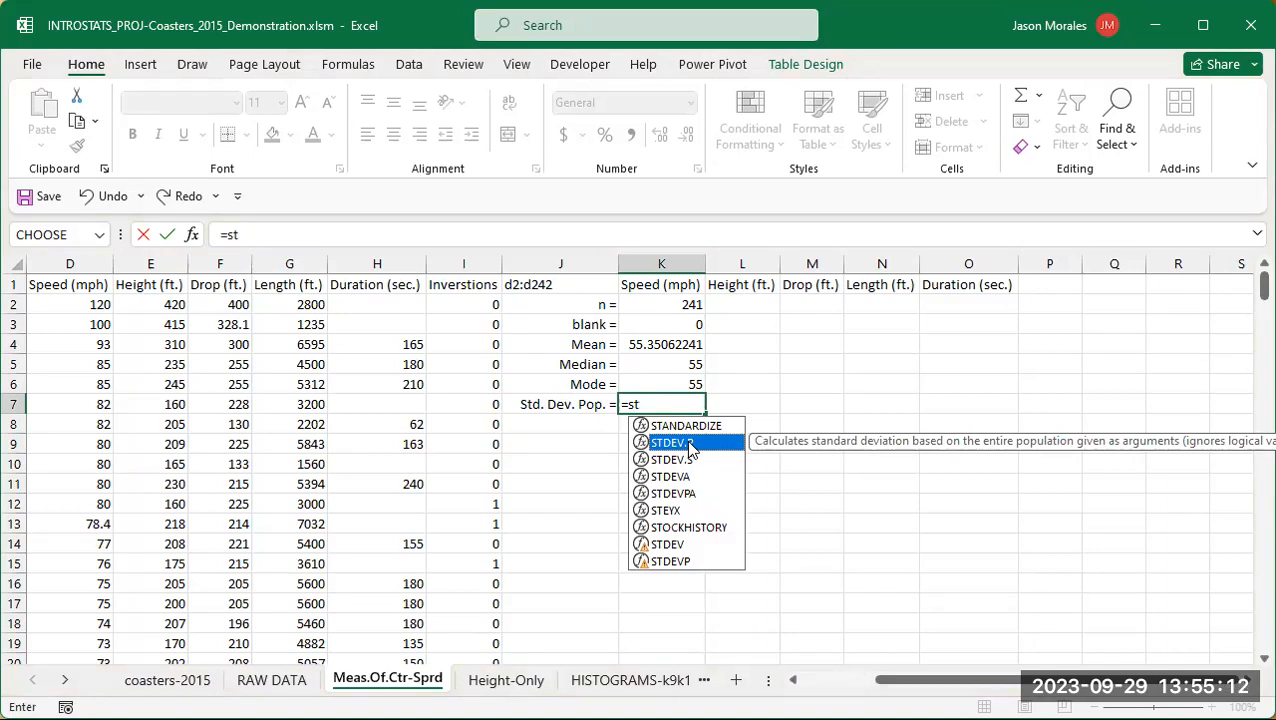
{"action": "key", "text": "Tab"}
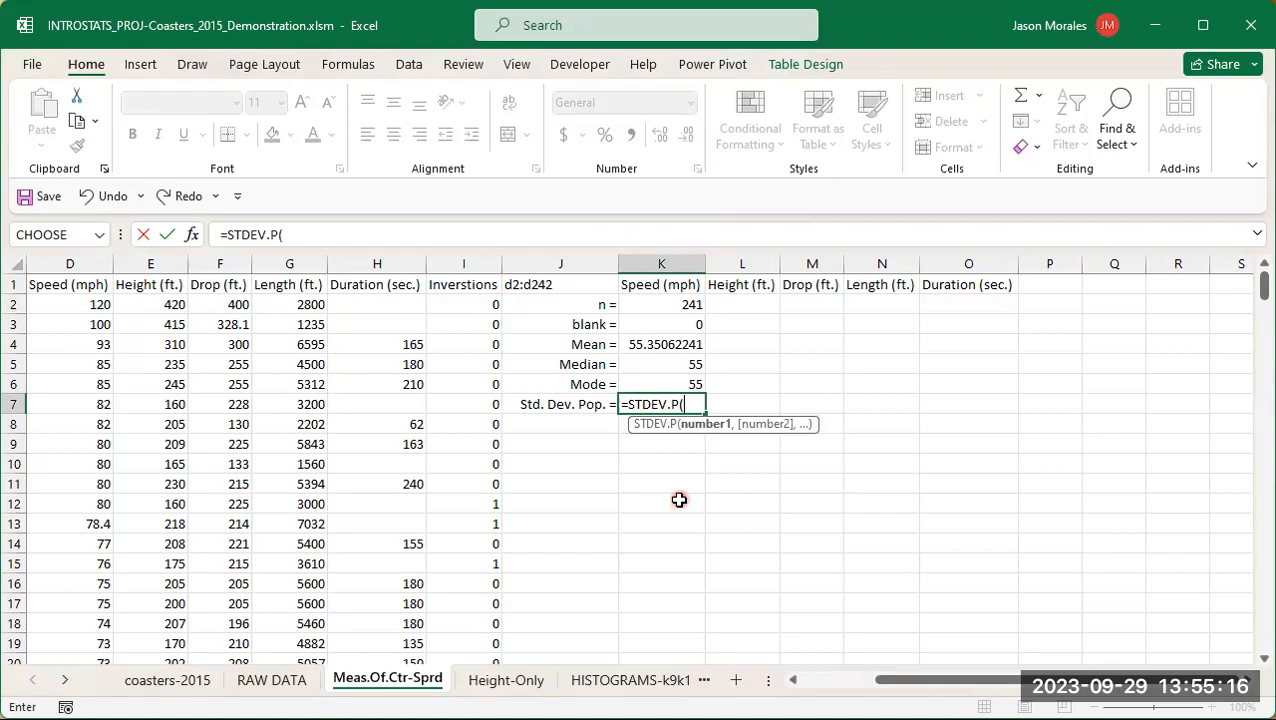
{"action": "type", "text": "d2"}
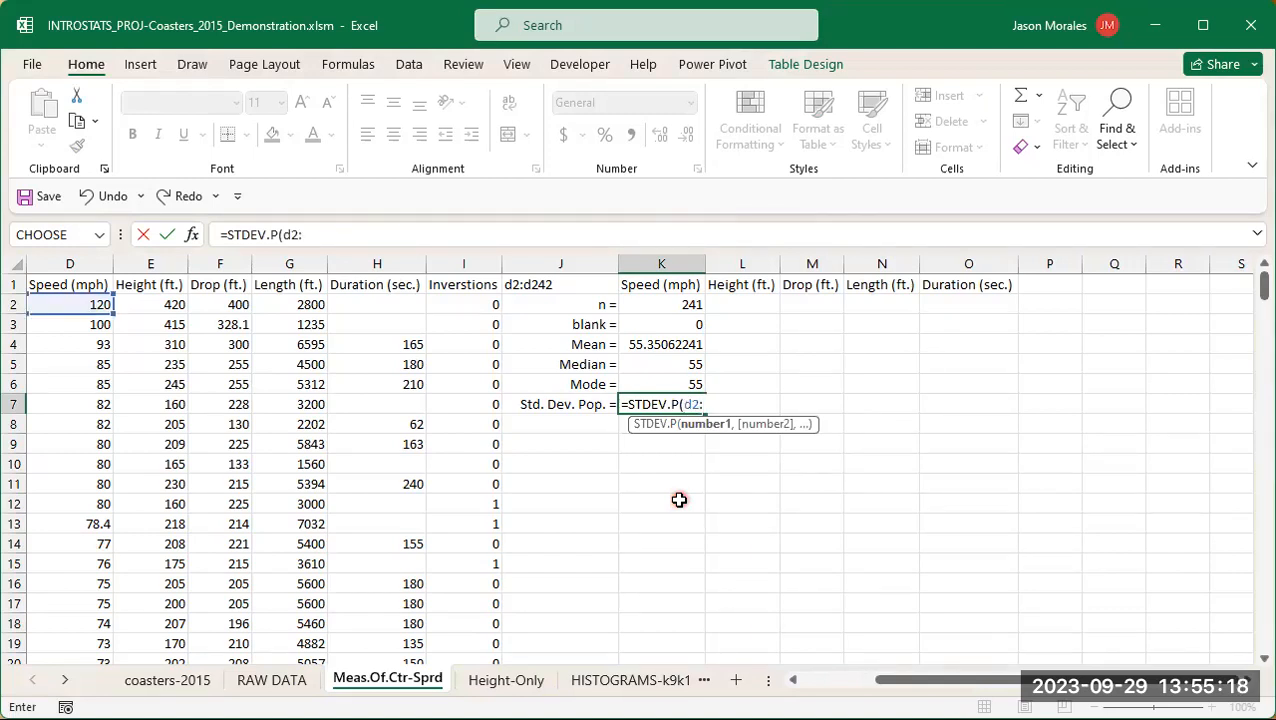
{"action": "type", "text": ":d242)"}
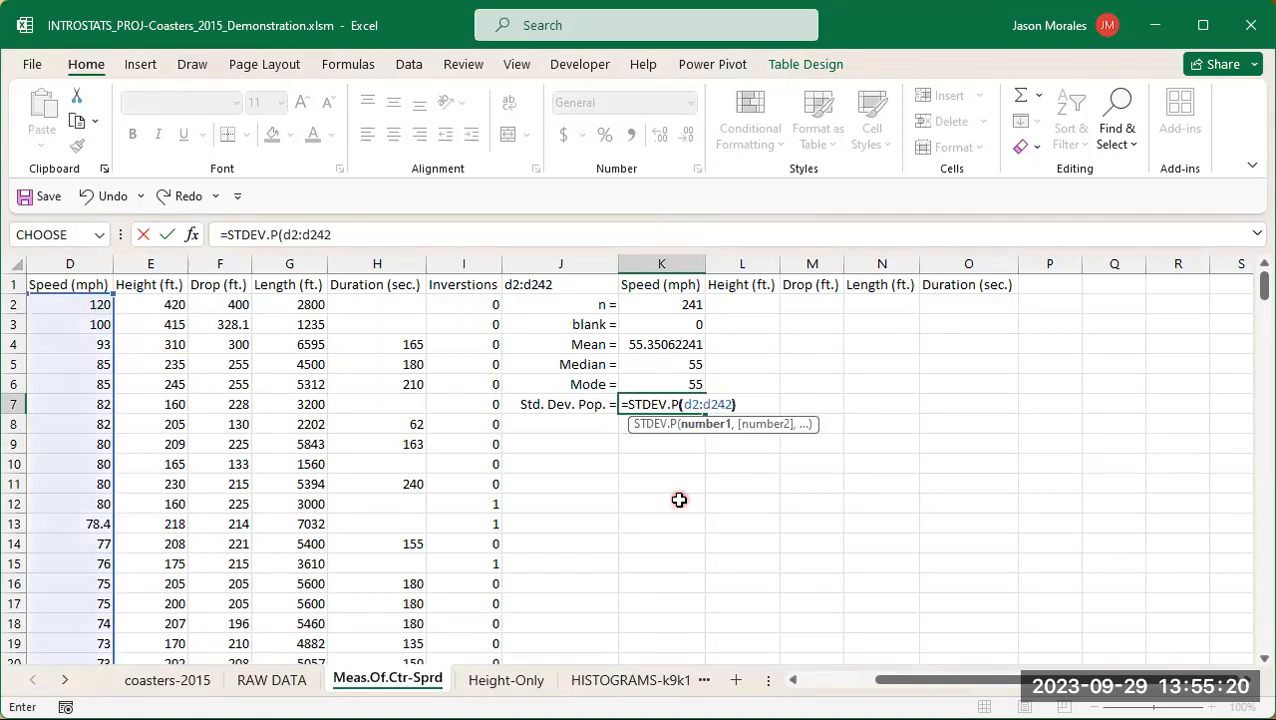
{"action": "key", "text": "Return"}
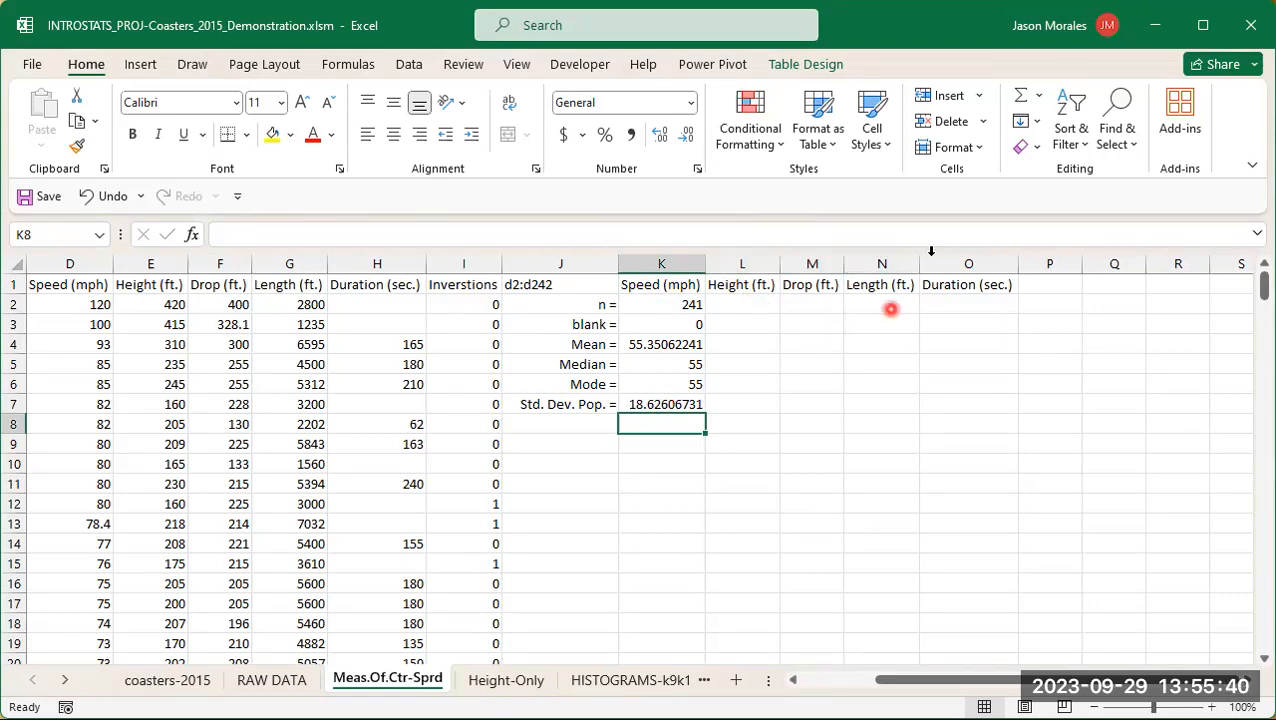
{"action": "left_click", "coordinate": [740, 305]}
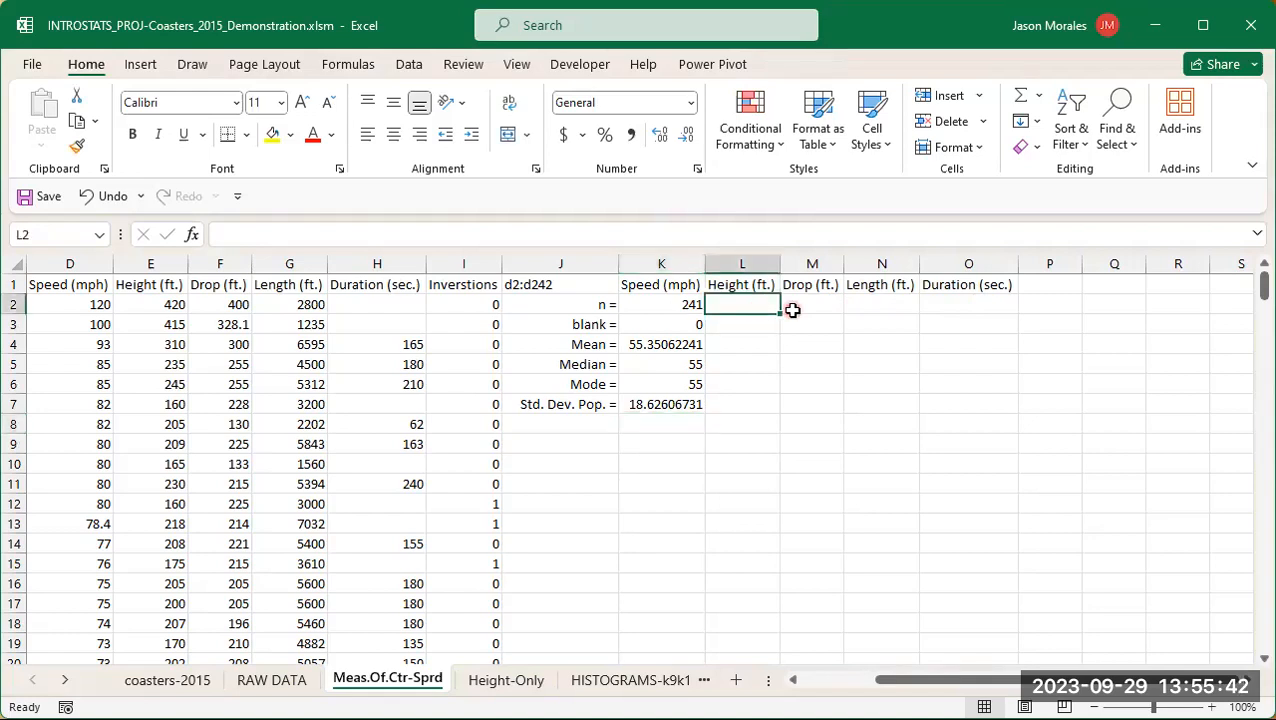
{"action": "type", "text": "=count"}
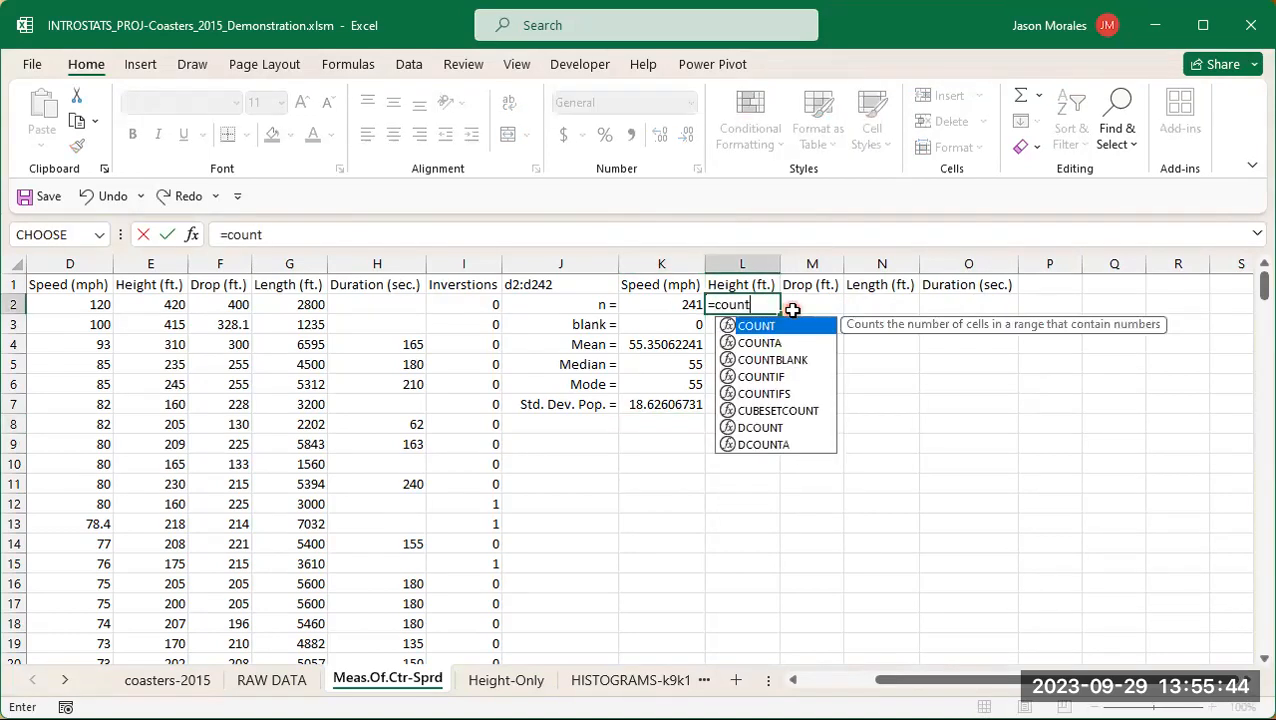
{"action": "key", "text": "Escape"}
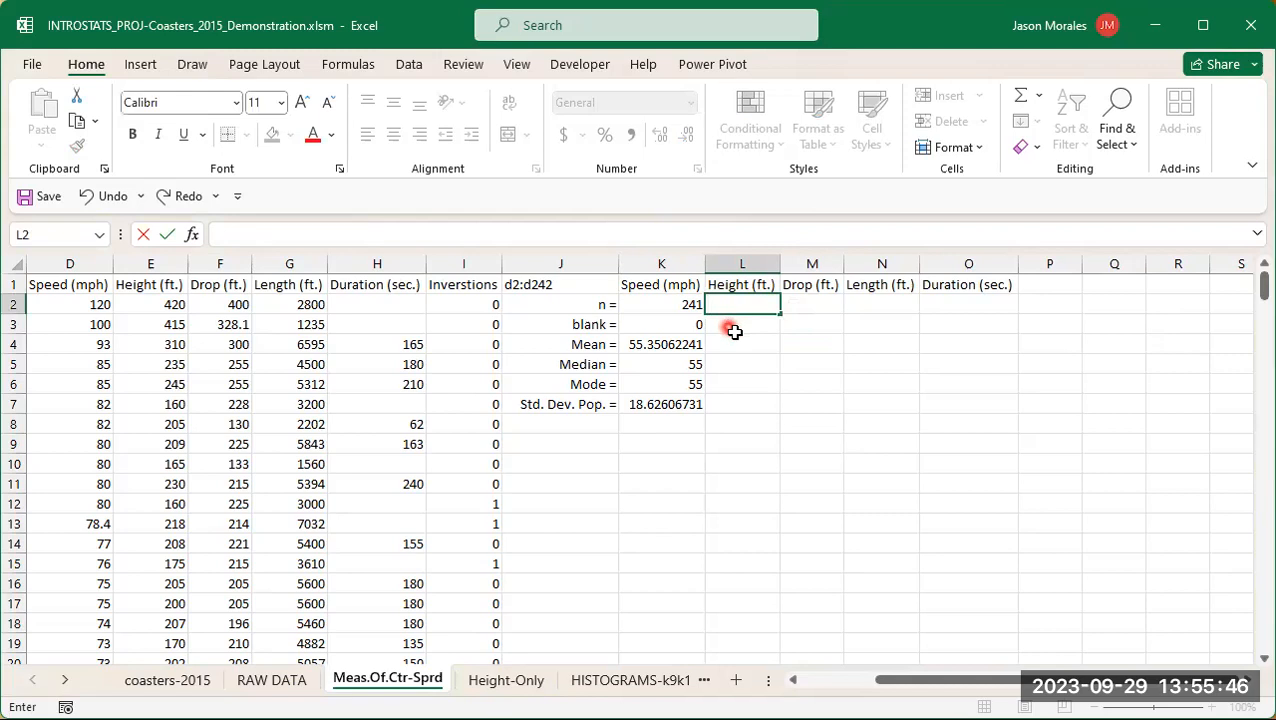
{"action": "left_click", "coordinate": [735, 330]}
Step: Fill the Speed (mph) formulas in K2:K7 across through column O for Height, Drop, Length and Duration
{"action": "left_click_drag", "start_coordinate": [681, 304], "coordinate": [689, 404]}
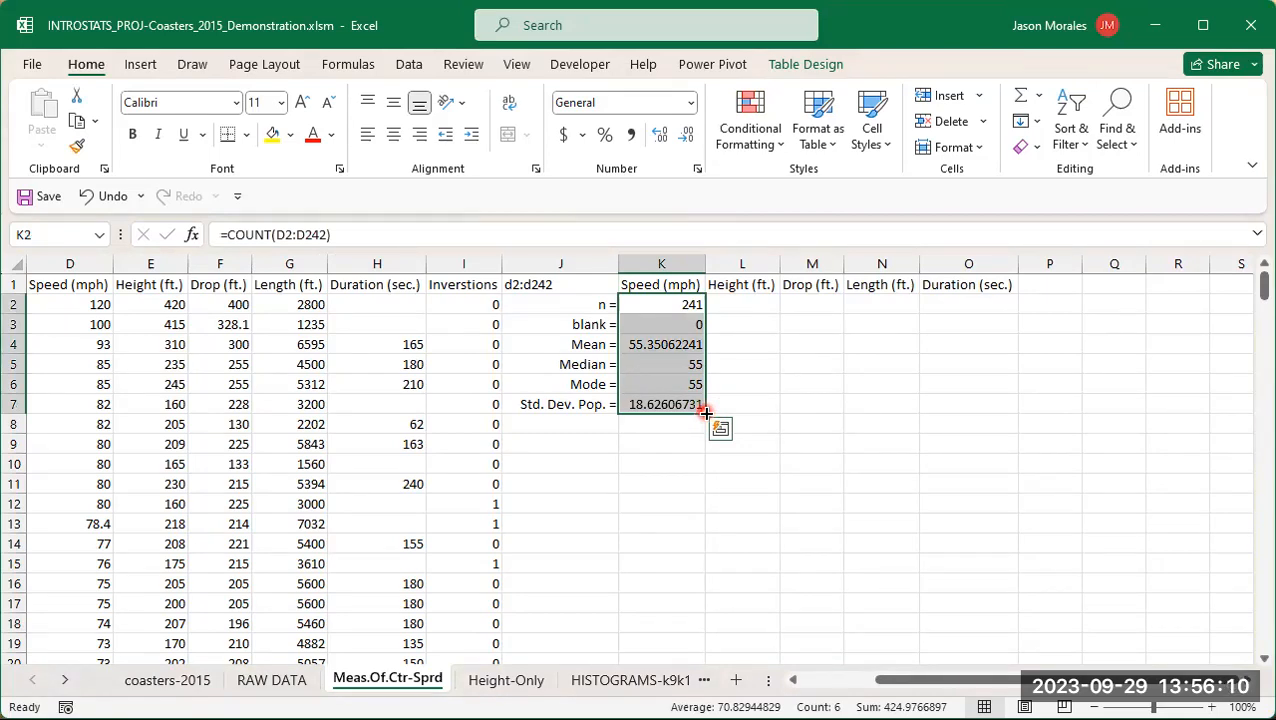
{"action": "left_click_drag", "start_coordinate": [705, 412], "coordinate": [1022, 428]}
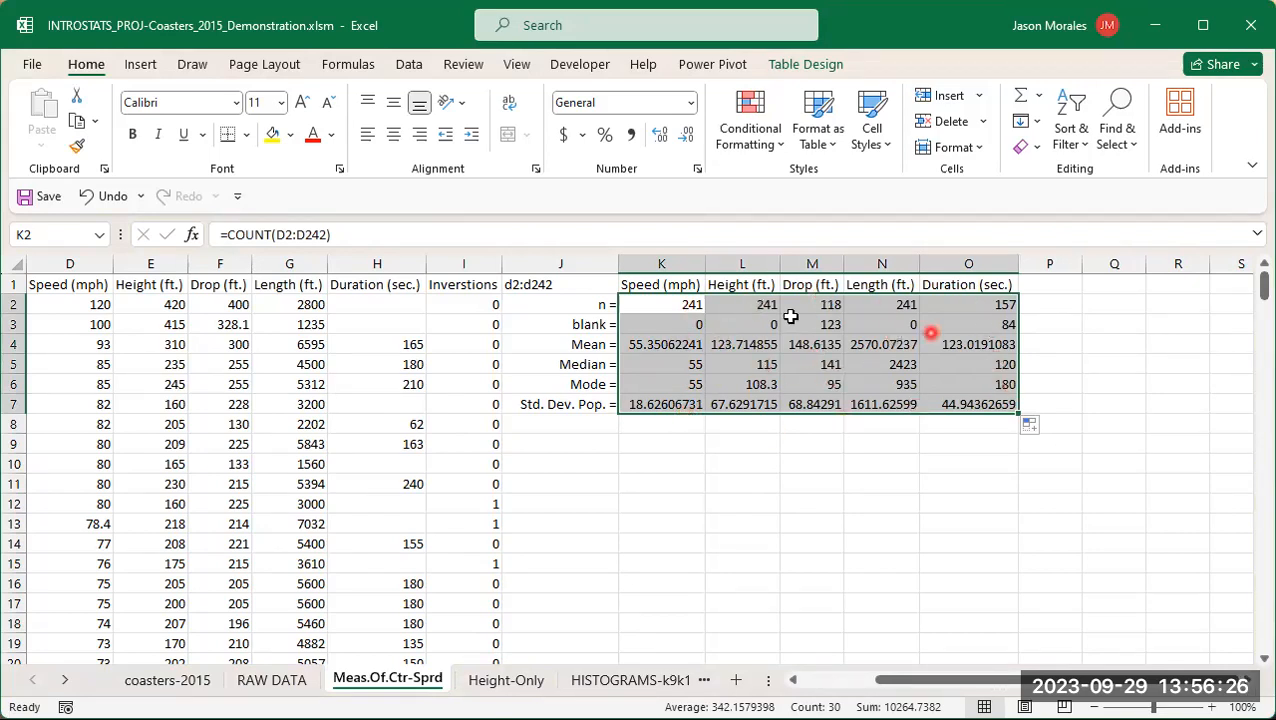
{"action": "left_click", "coordinate": [860, 448]}
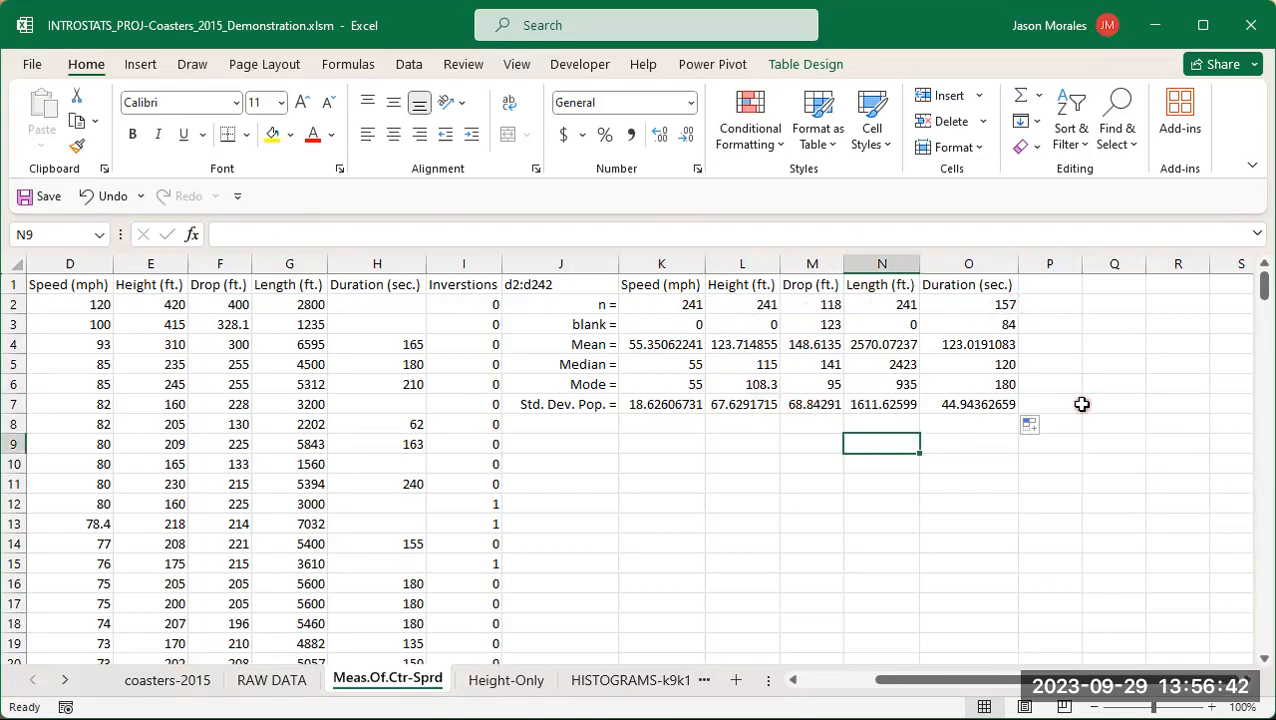
Step: Examine the cell ranges in the count formulas K2 to O2, the blank-count formula in O3, and the measure labels in J4:J7
{"action": "left_click", "coordinate": [671, 424]}
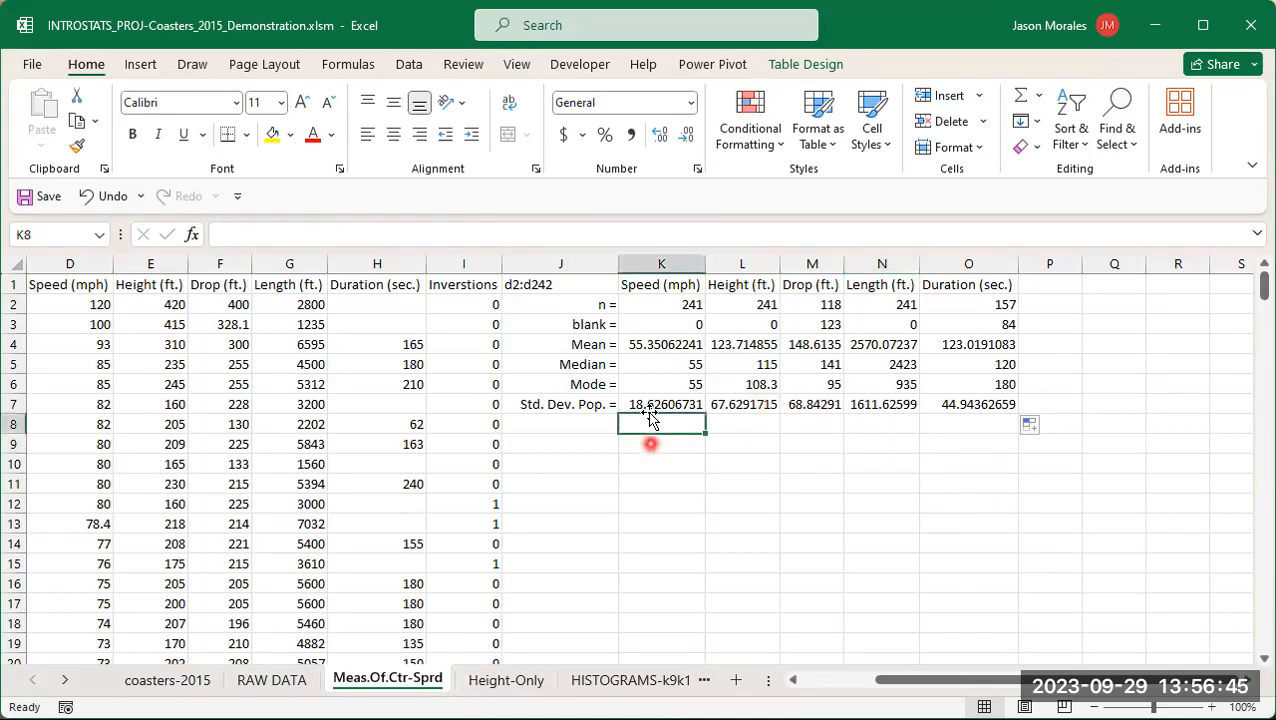
{"action": "left_click", "coordinate": [679, 299]}
{"action": "left_click", "coordinate": [660, 306]}
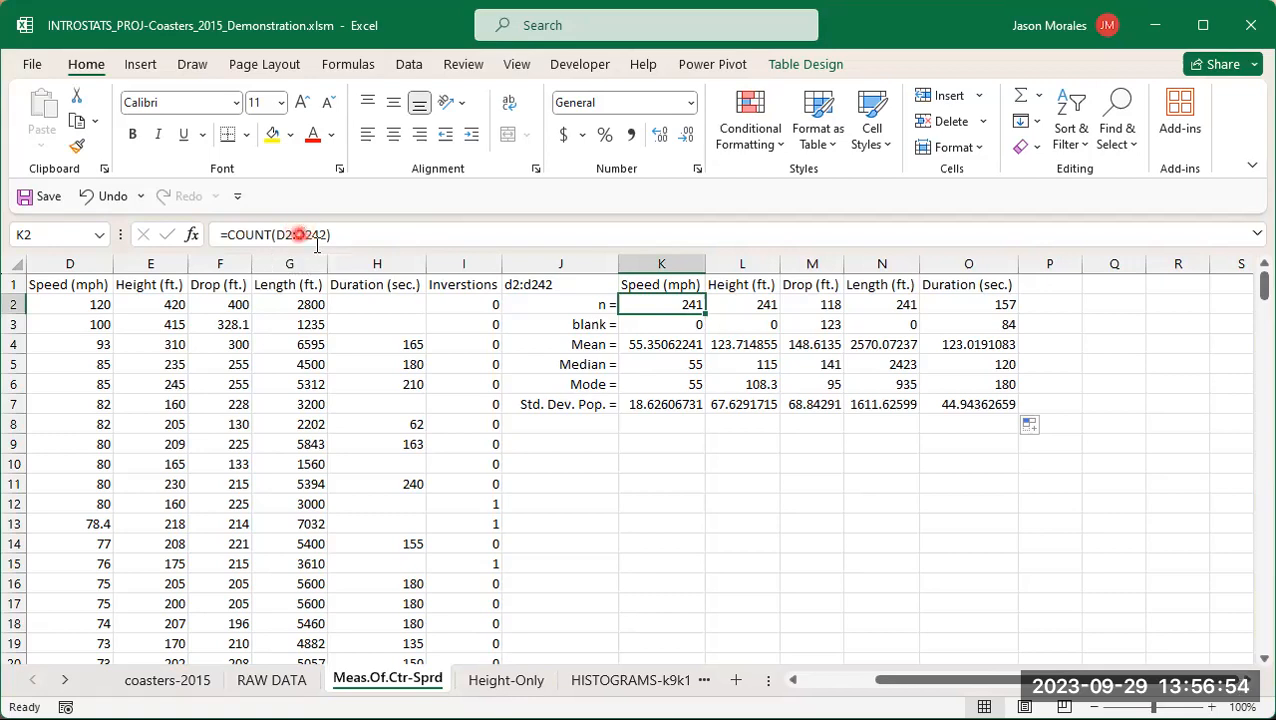
{"action": "left_click", "coordinate": [743, 305]}
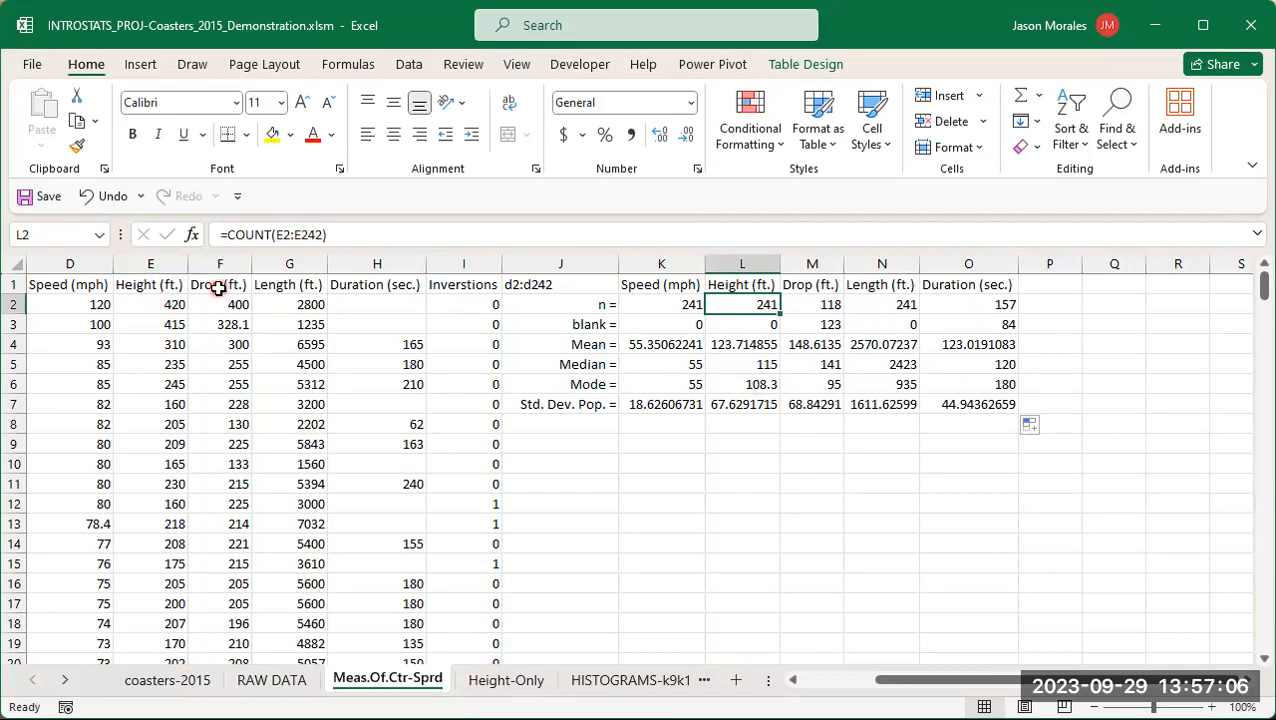
{"action": "left_click", "coordinate": [817, 304]}
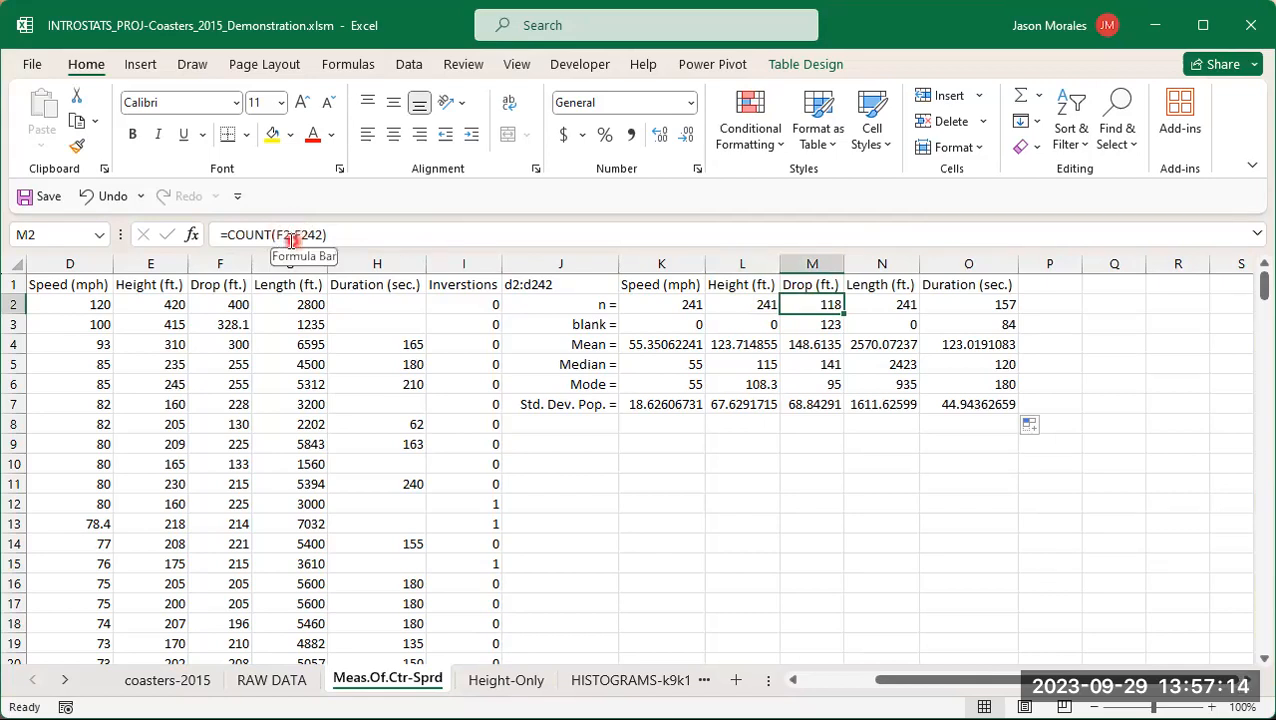
{"action": "left_click", "coordinate": [892, 304]}
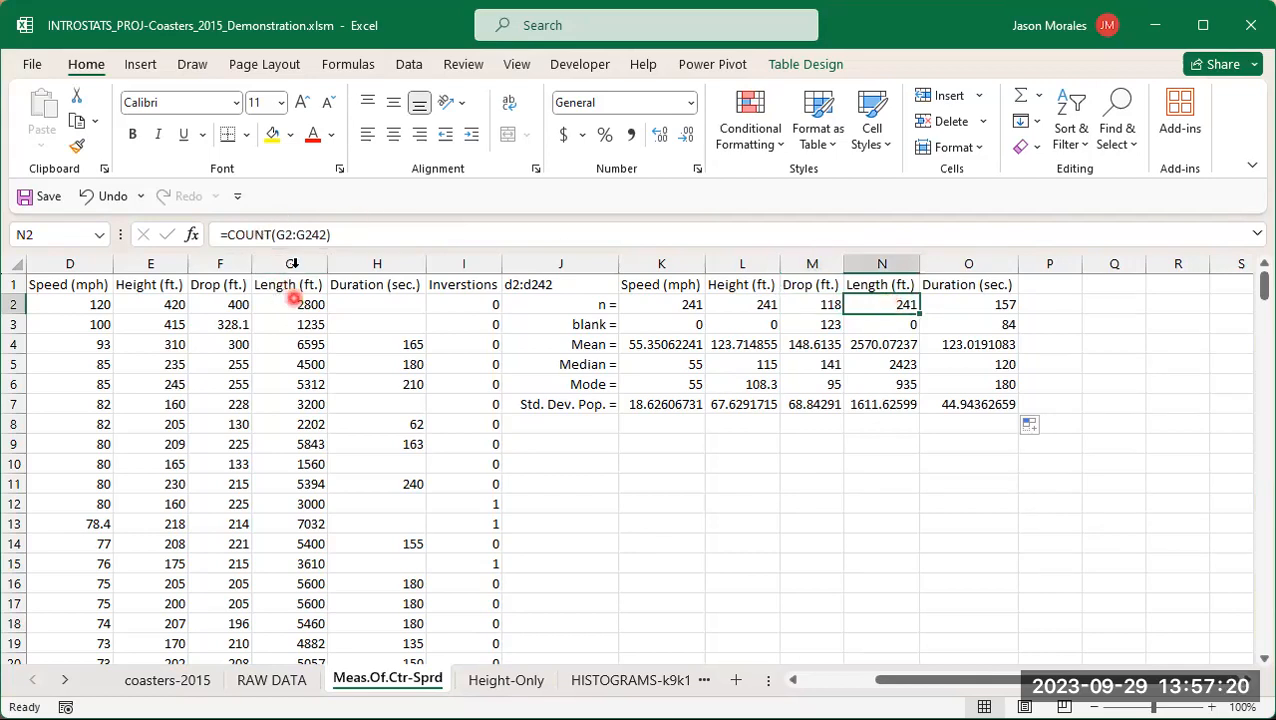
{"action": "left_click", "coordinate": [962, 304]}
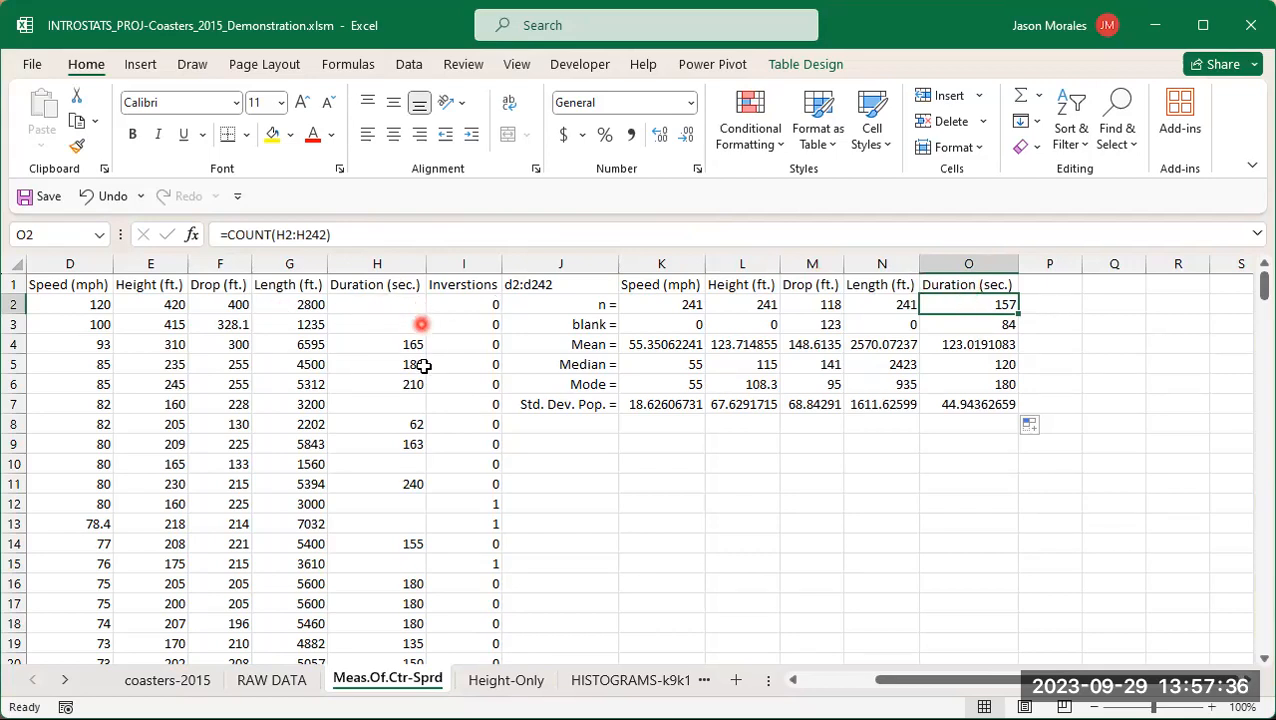
{"action": "left_click", "coordinate": [1005, 327]}
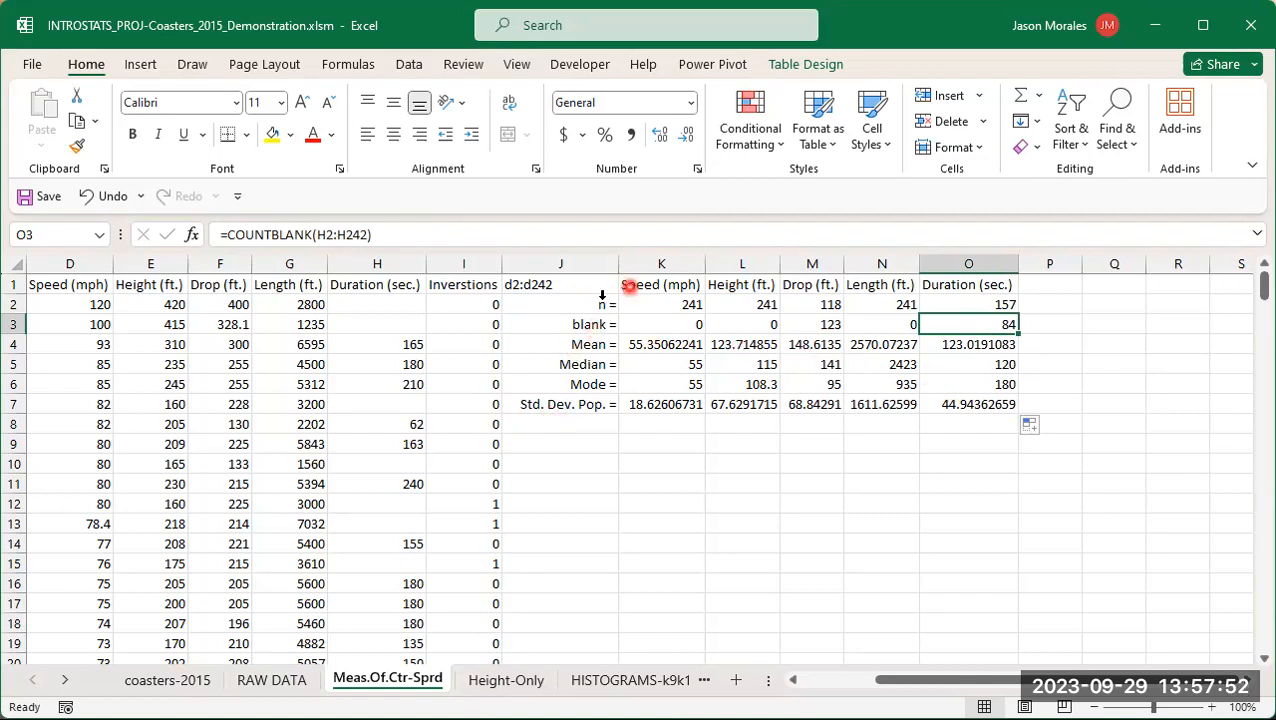
{"action": "left_click_drag", "start_coordinate": [579, 344], "coordinate": [573, 406]}
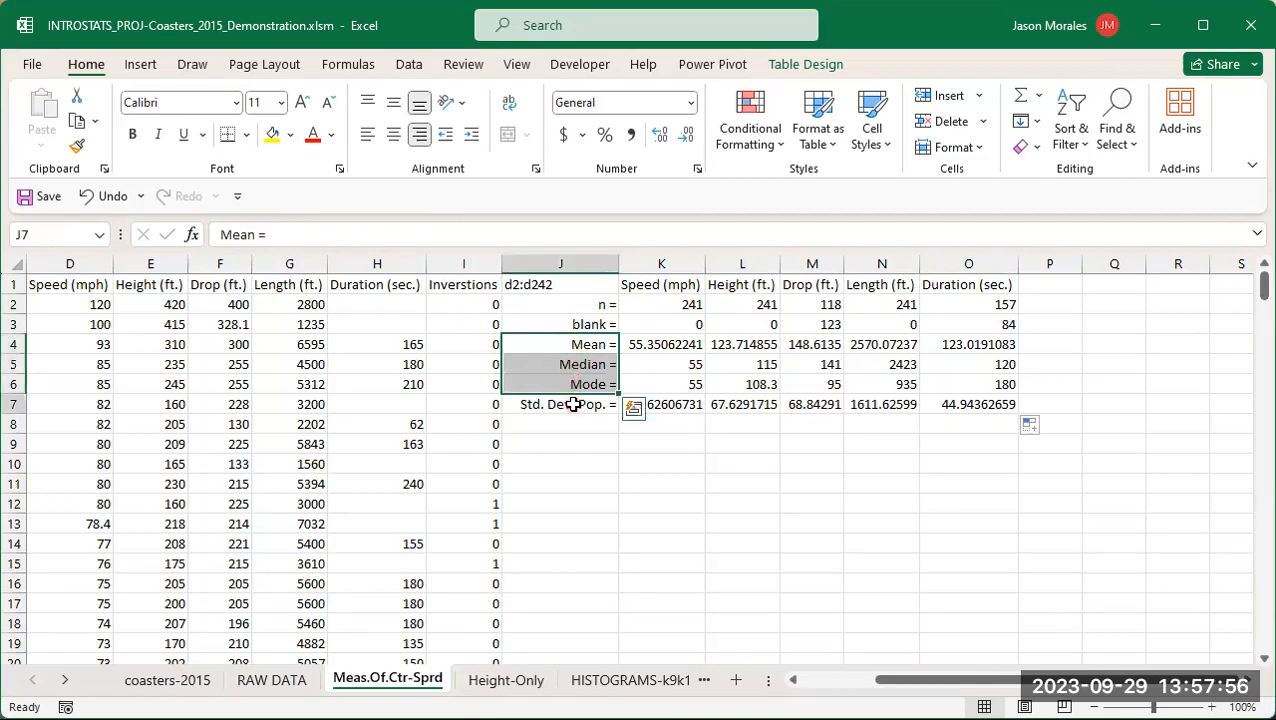
{"action": "left_click", "coordinate": [573, 406]}
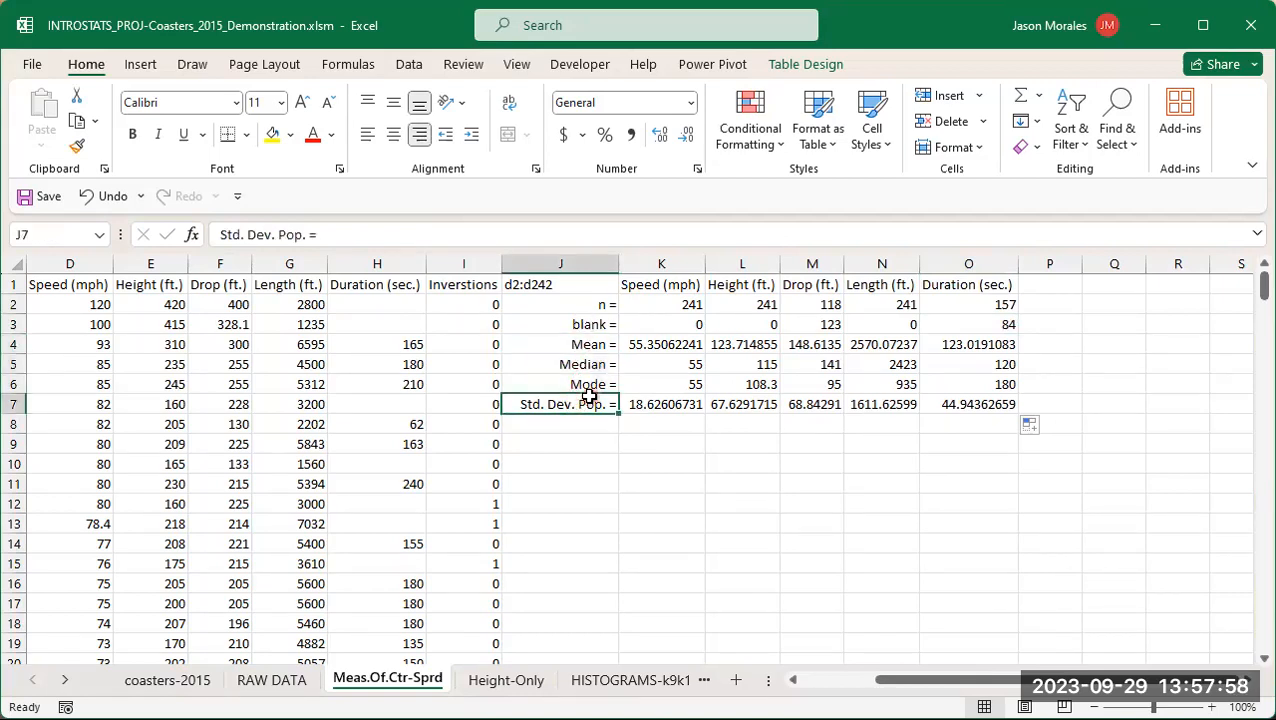